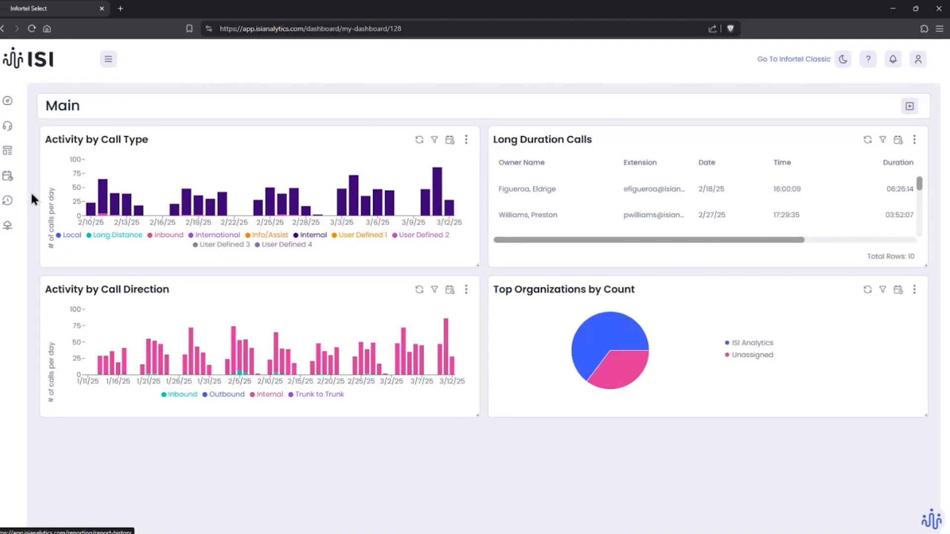
Step: Open the Training Dashboard from the queue dashboards and switch the interface to dark mode
left_click(109, 65)
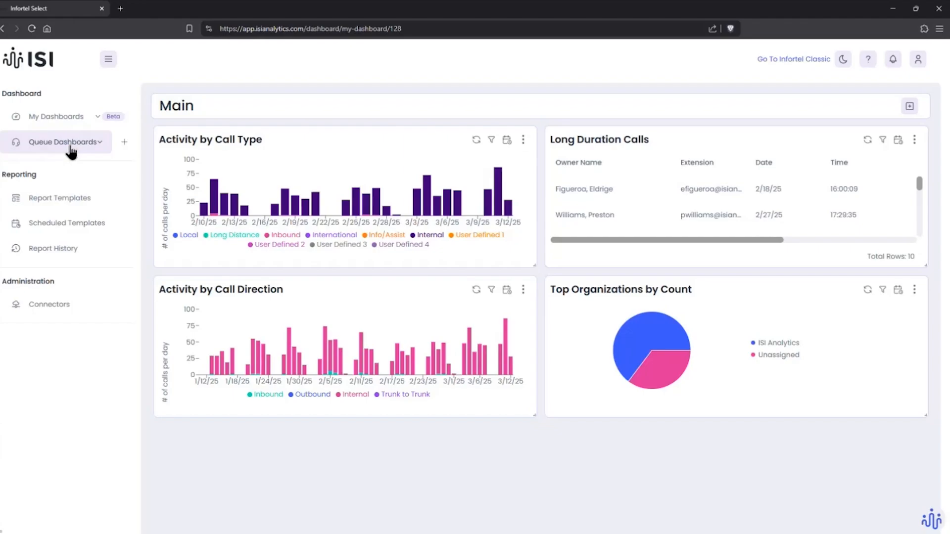
left_click(94, 145)
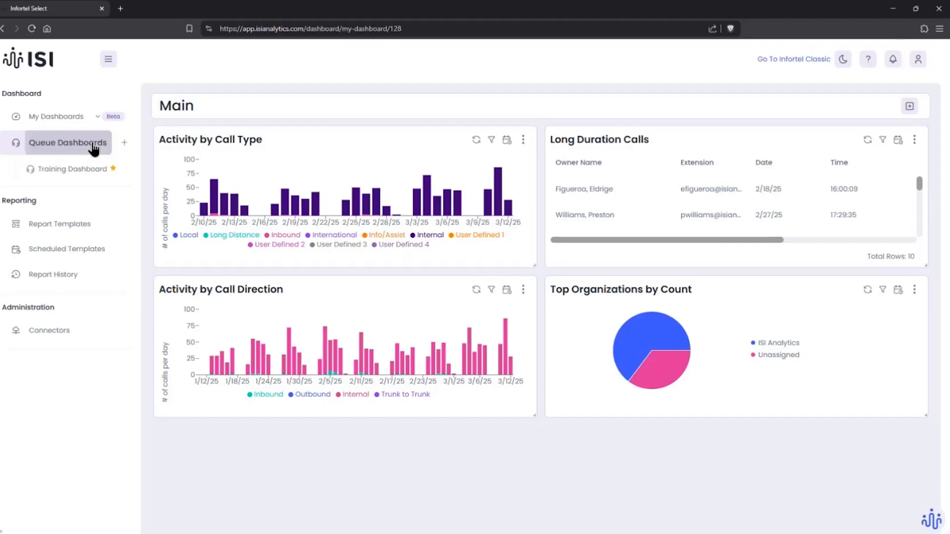
left_click(81, 169)
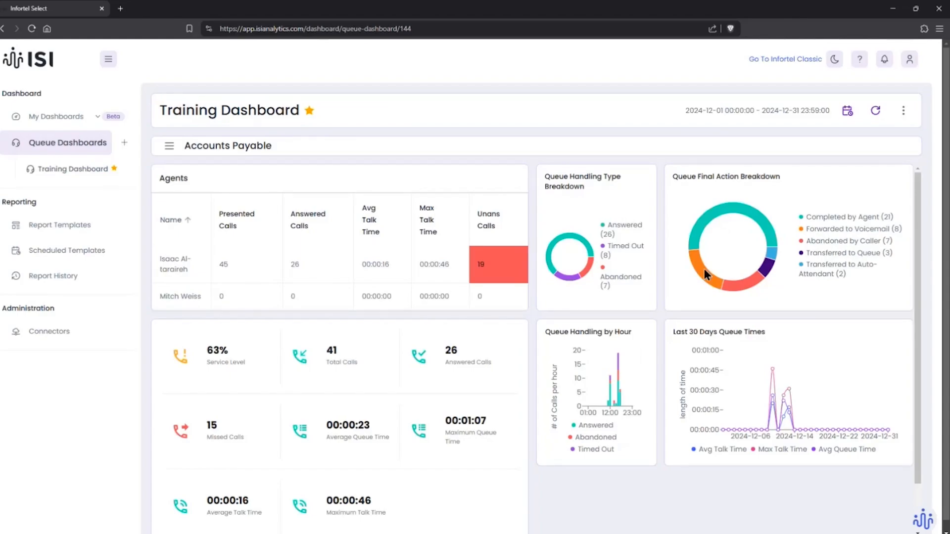
left_click(835, 60)
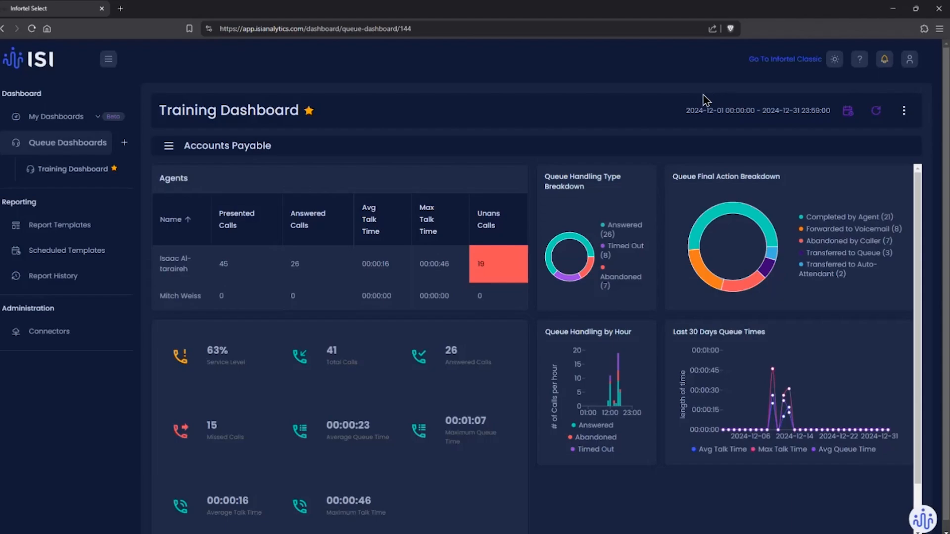
Step: Create a queue dashboard copied from Blank Dashboard, named with the owner's first name in possessive form followed by "Dashboard"
left_click(125, 145)
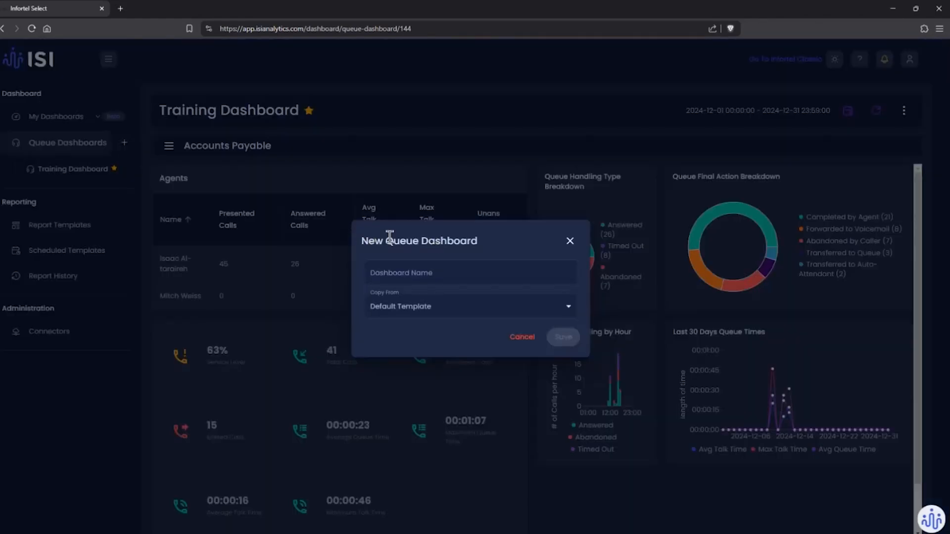
left_click(439, 275)
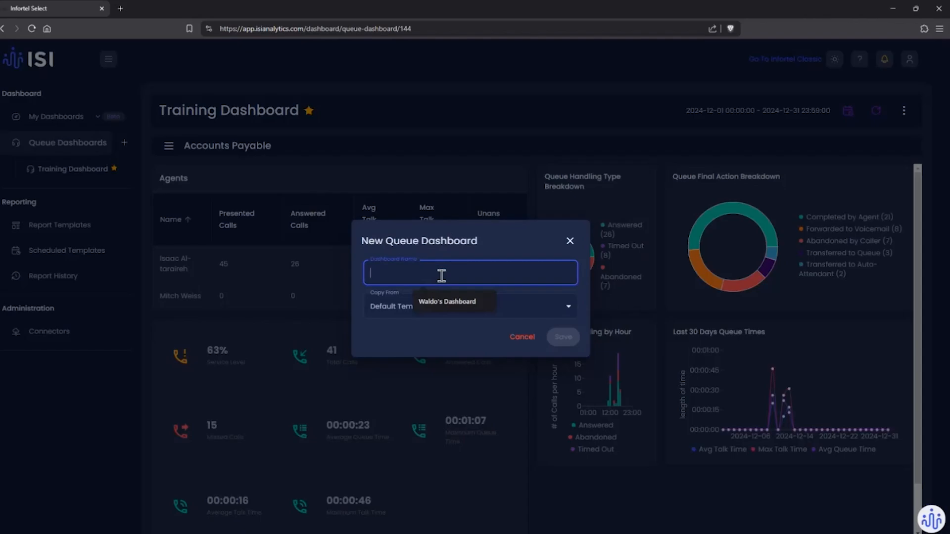
type("Adam's ")
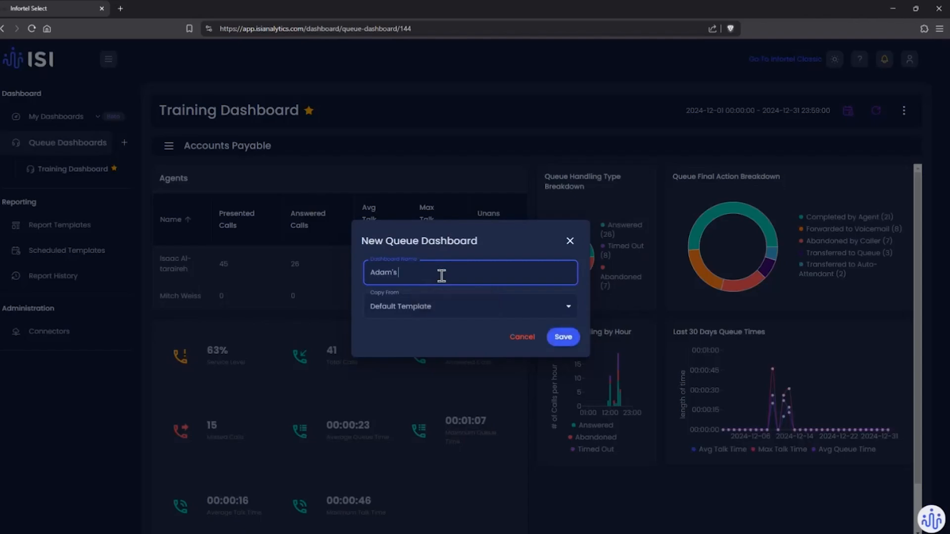
type("Dashboard")
left_click(445, 310)
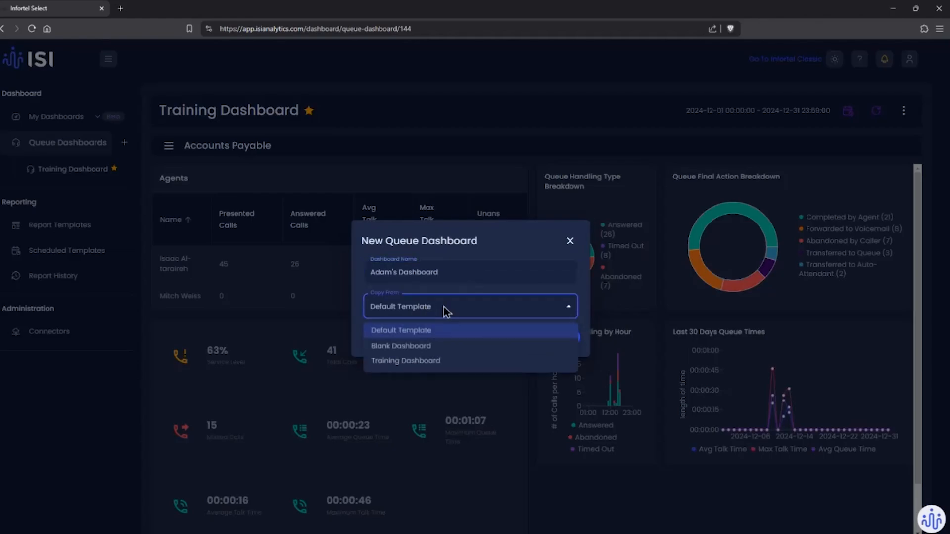
left_click(406, 348)
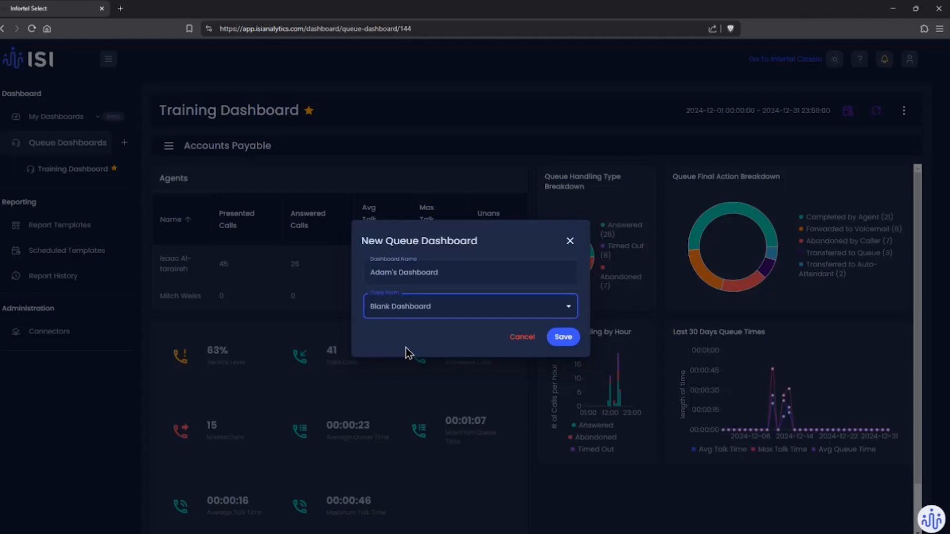
left_click(563, 338)
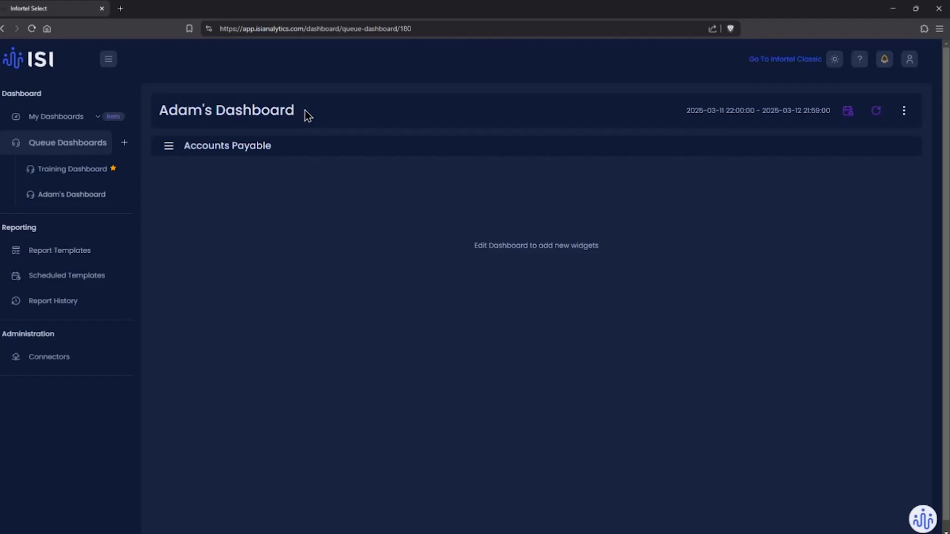
Step: Show the list of queues on the new dashboard and open its date range settings
left_click(168, 147)
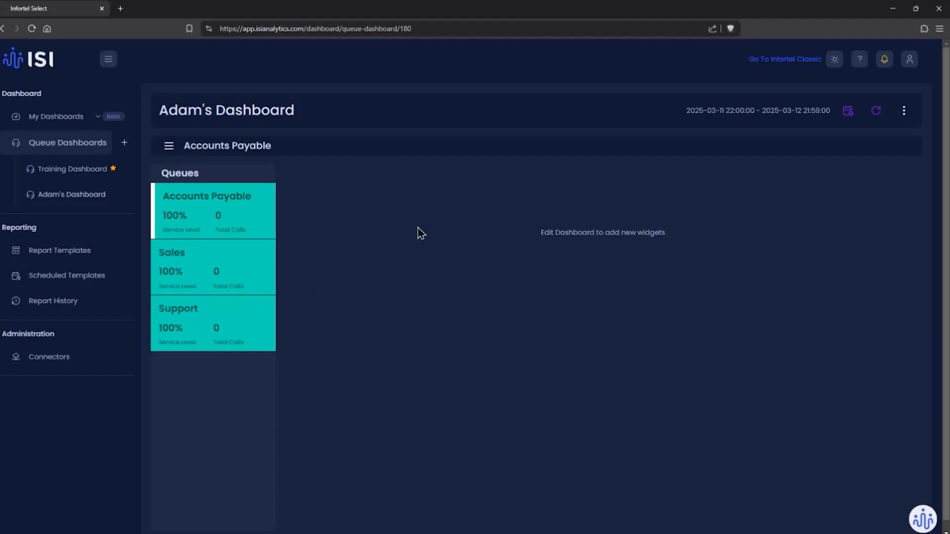
left_click(847, 111)
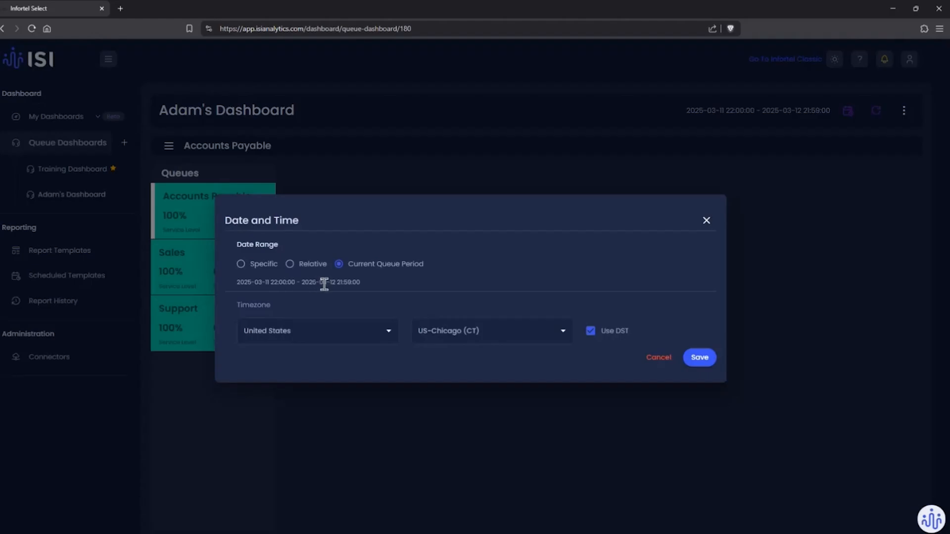
left_click(290, 264)
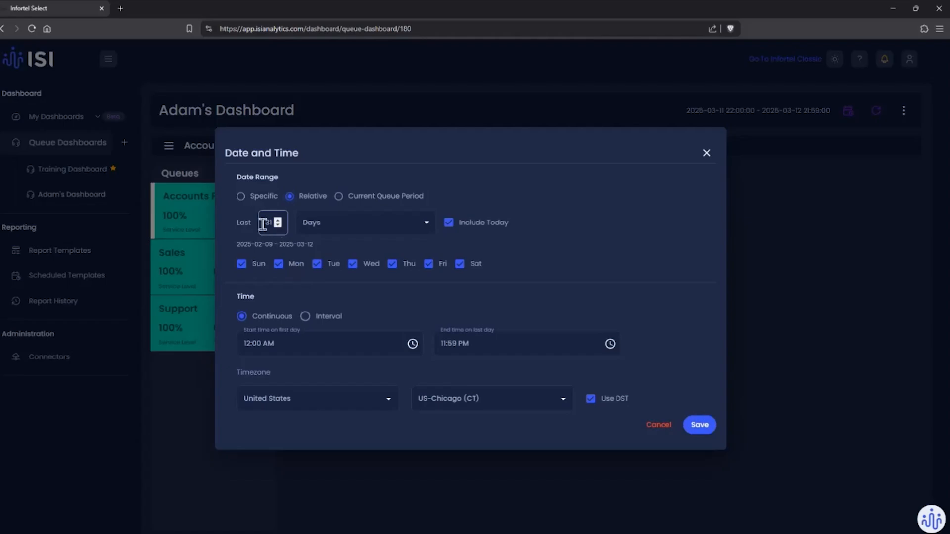
left_click(325, 229)
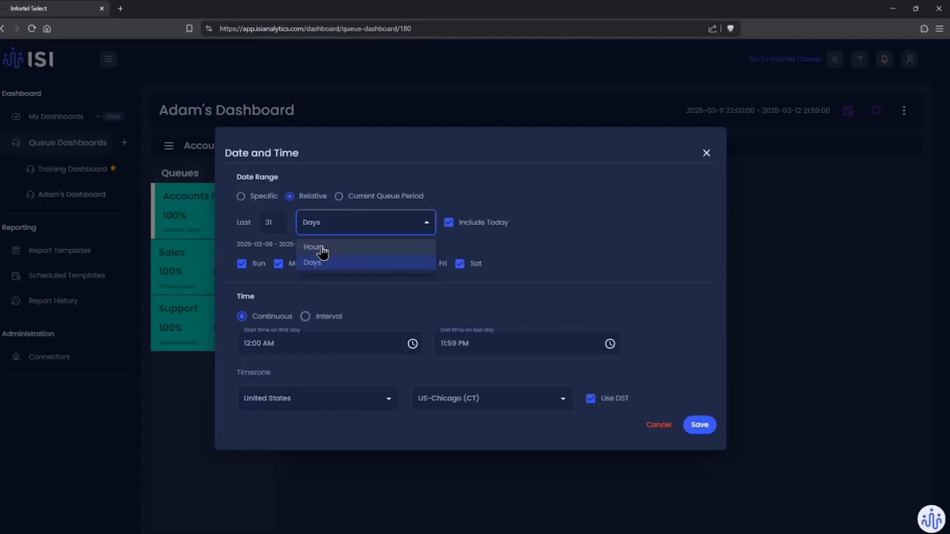
left_click(379, 153)
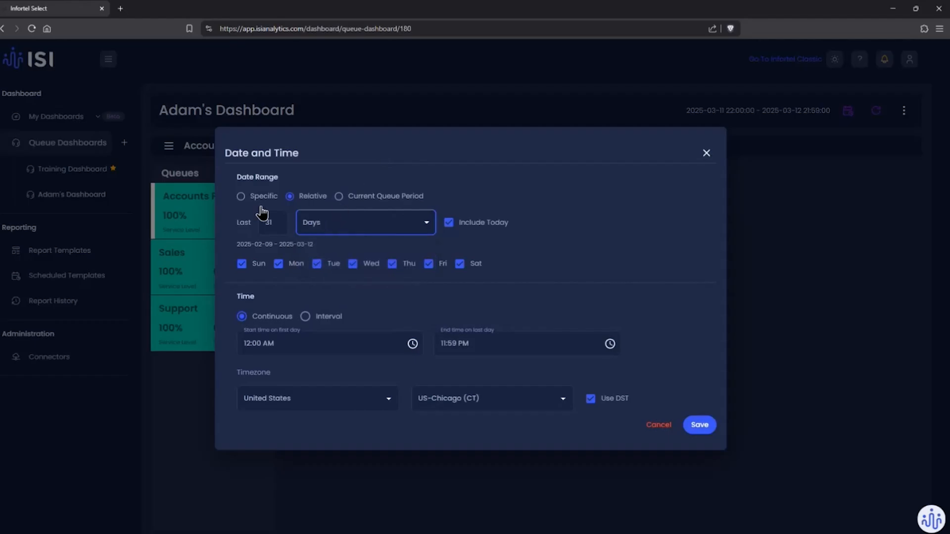
Step: Set the dashboard to a specific date range from 12/01/2024 to 12/31/2024 and save it
left_click(242, 200)
left_click(246, 224)
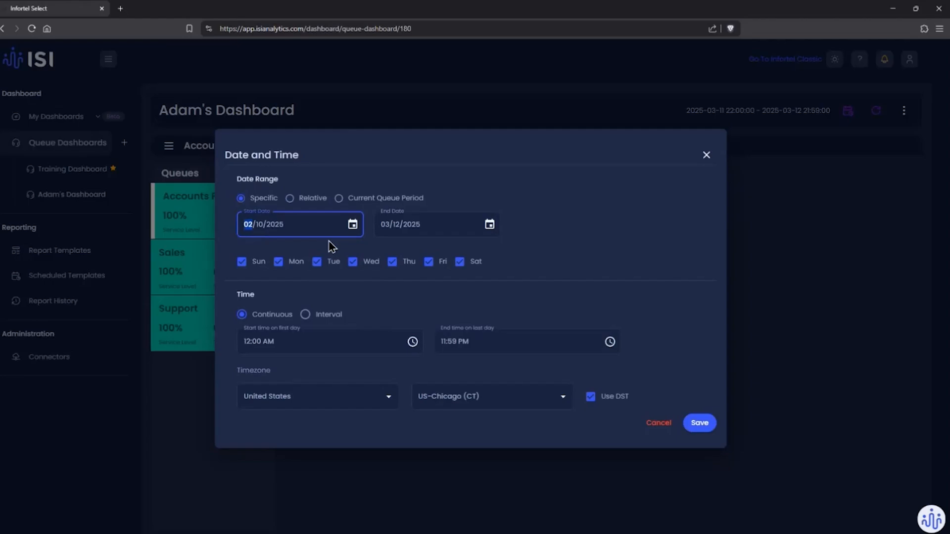
type("12/")
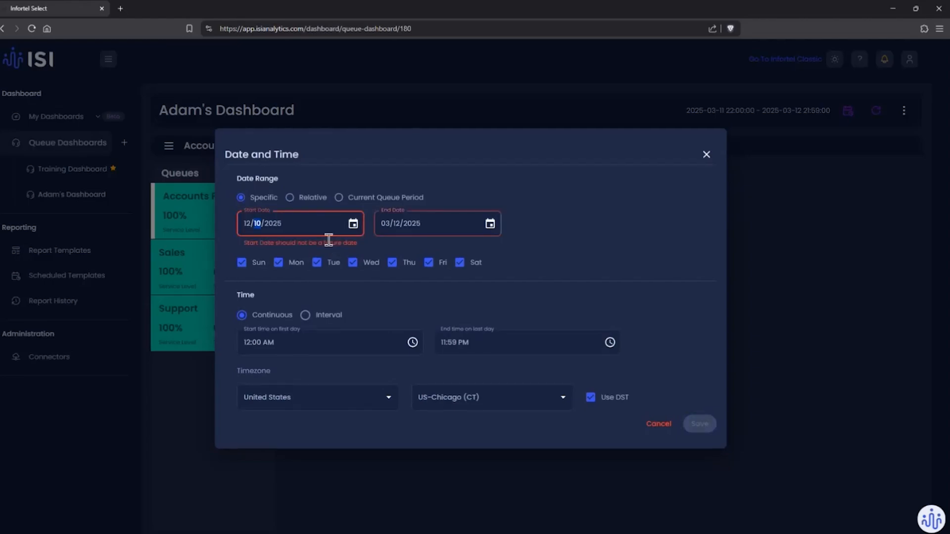
type("01/2024")
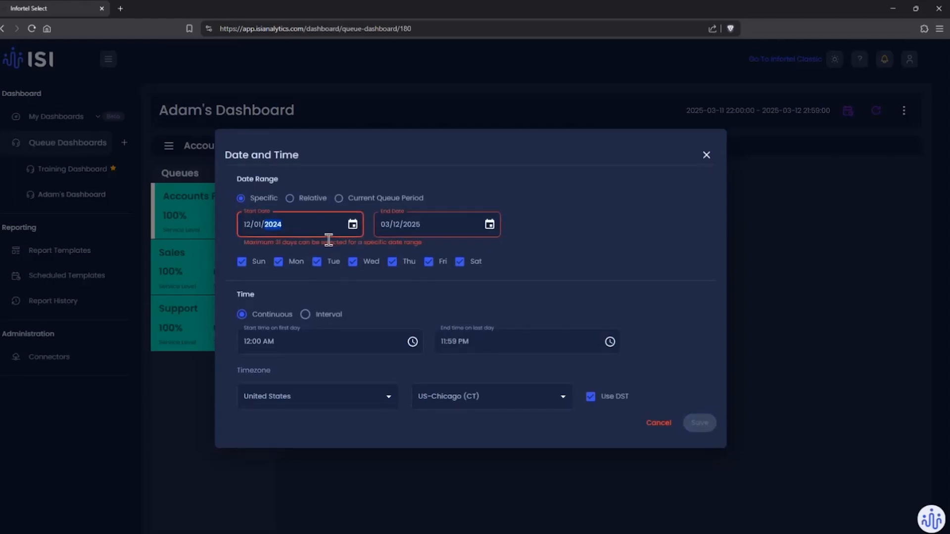
left_click(378, 225)
type("12/02")
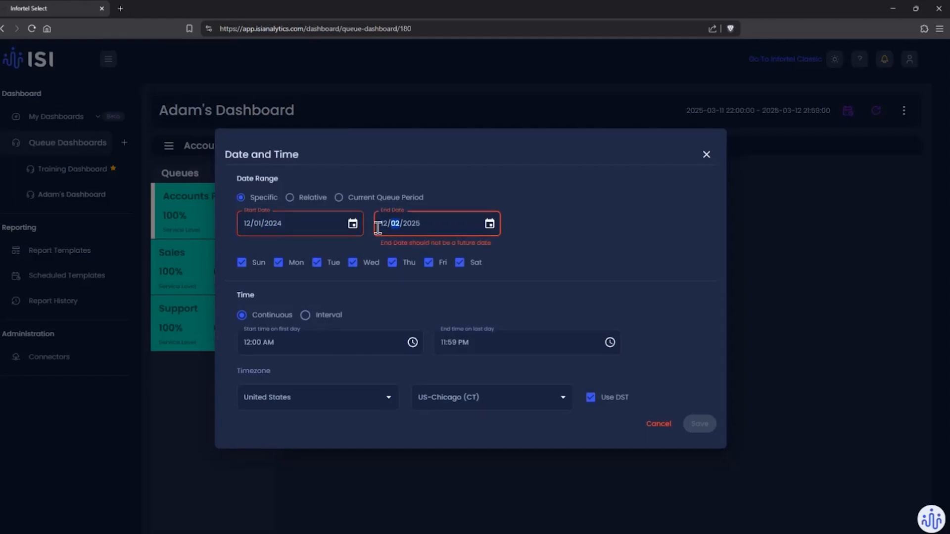
key("BackSpace")
type("31/2024")
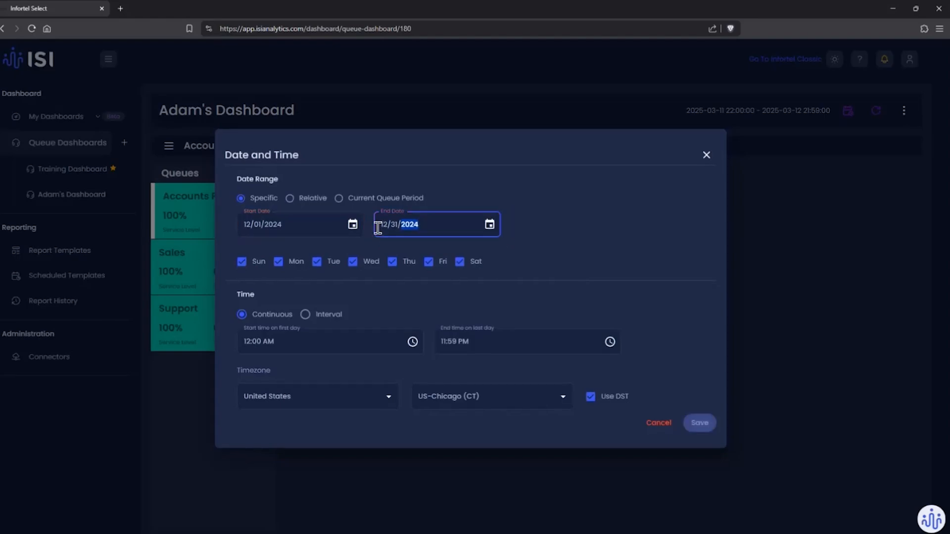
left_click(699, 423)
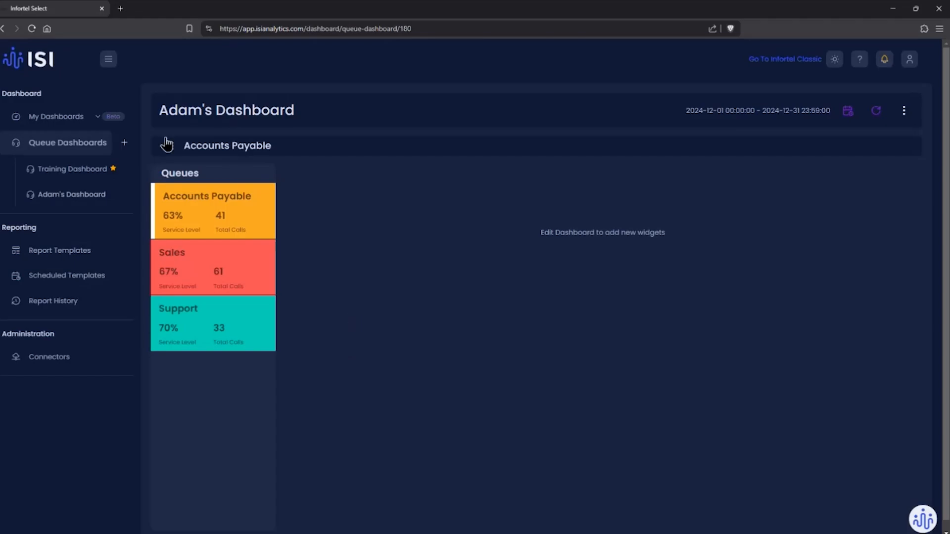
Step: Collapse the navigation sidebar and put the new dashboard into edit mode
left_click(108, 62)
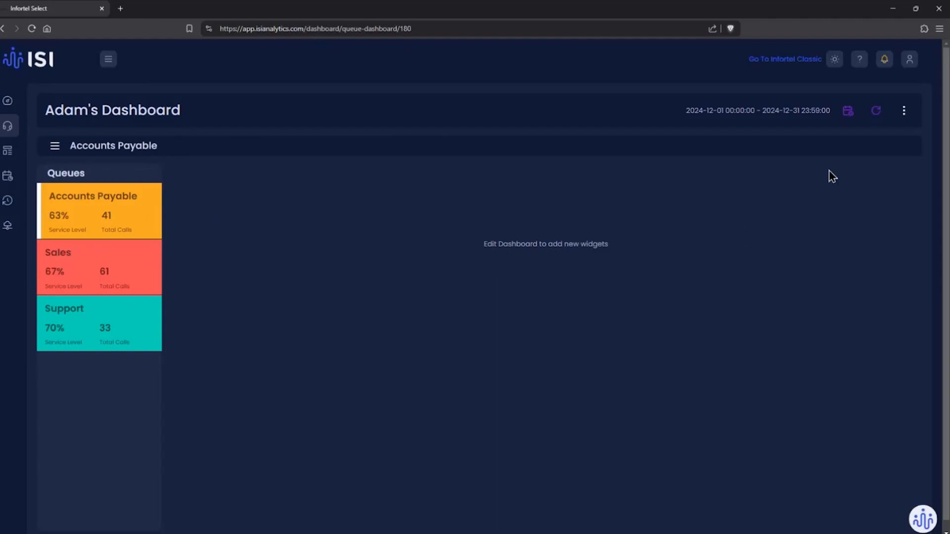
left_click(904, 111)
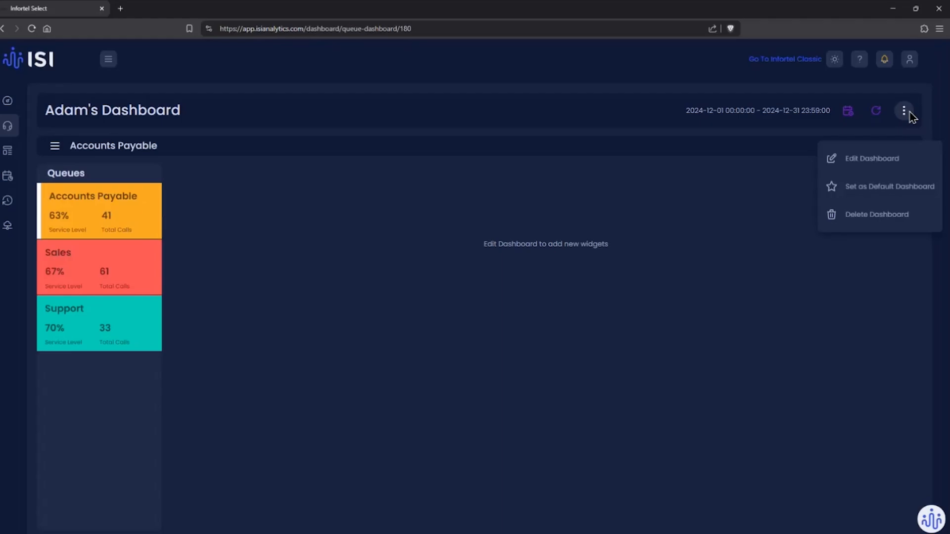
left_click(871, 169)
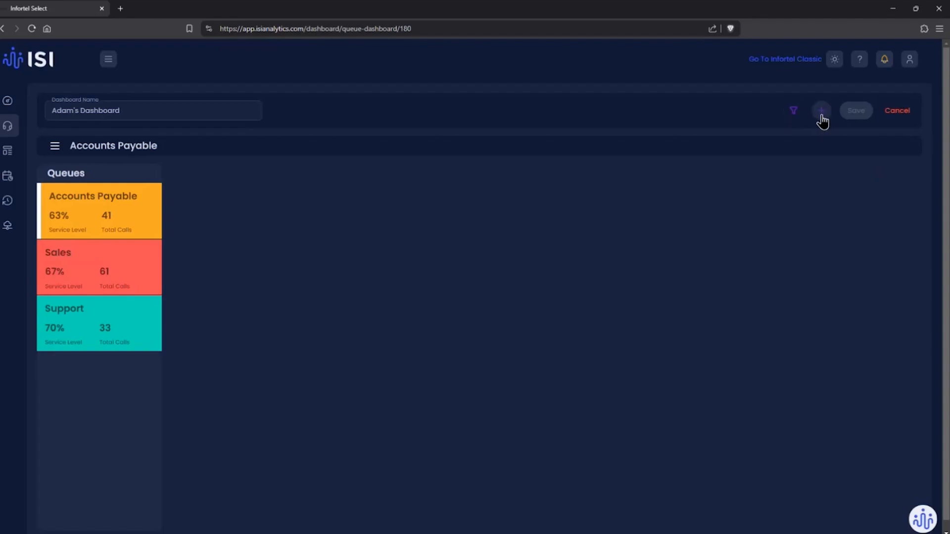
Step: Save the dashboard's queue filter with Accounts Payable, Sales and Support all selected
left_click(794, 112)
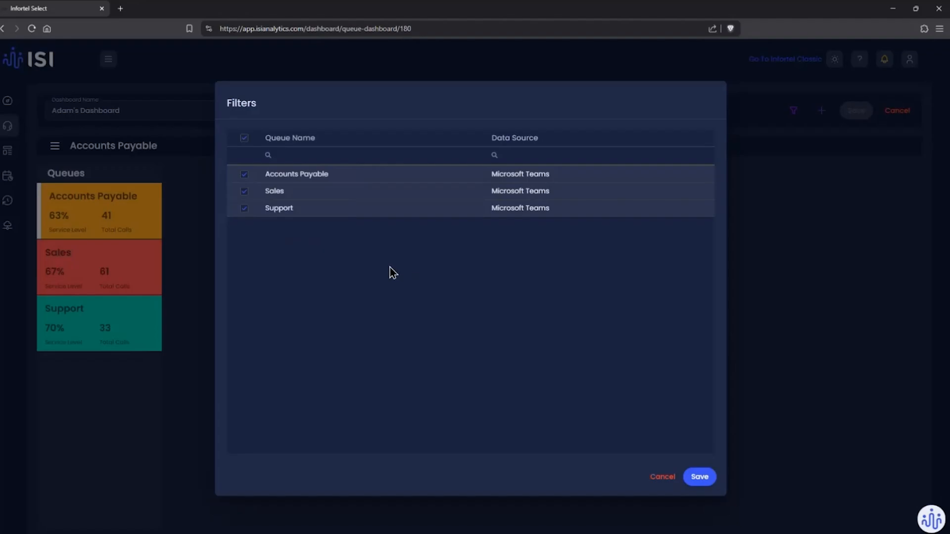
left_click(243, 210)
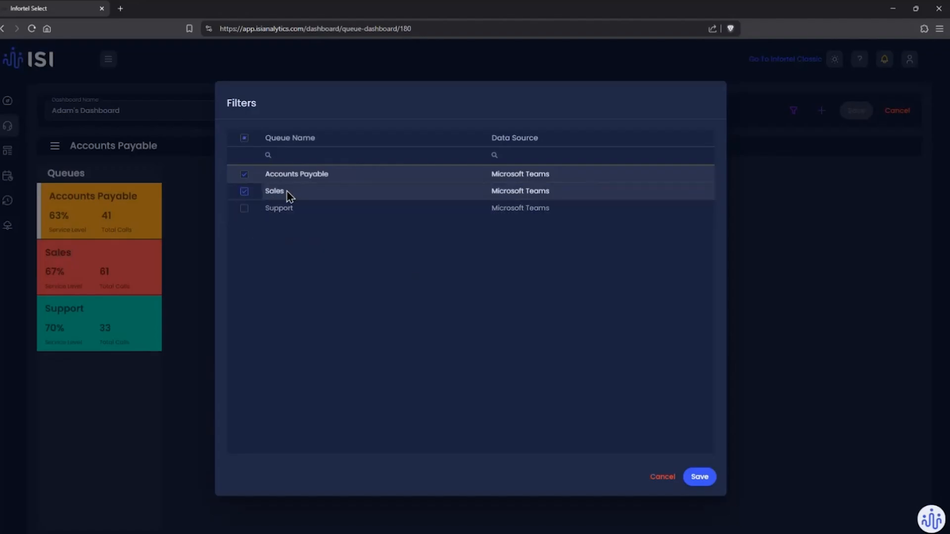
left_click(245, 210)
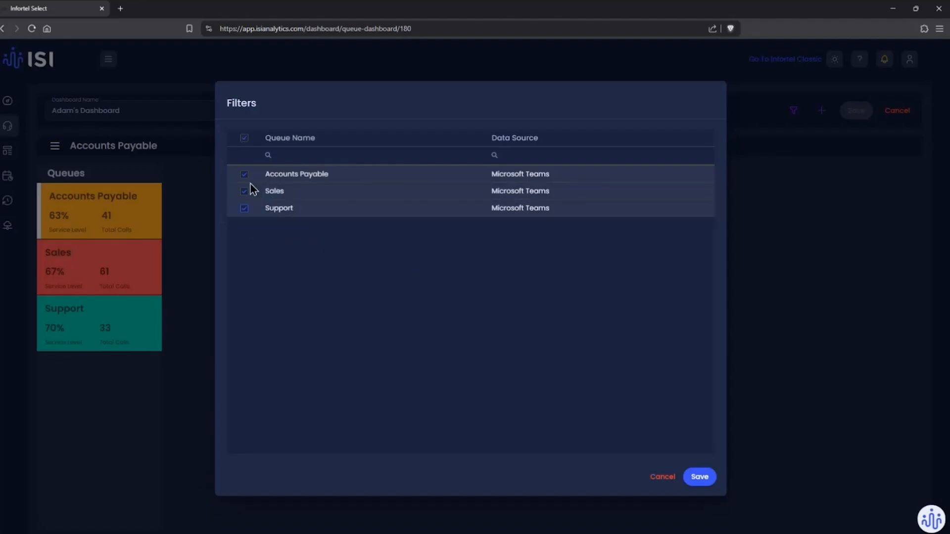
left_click(708, 485)
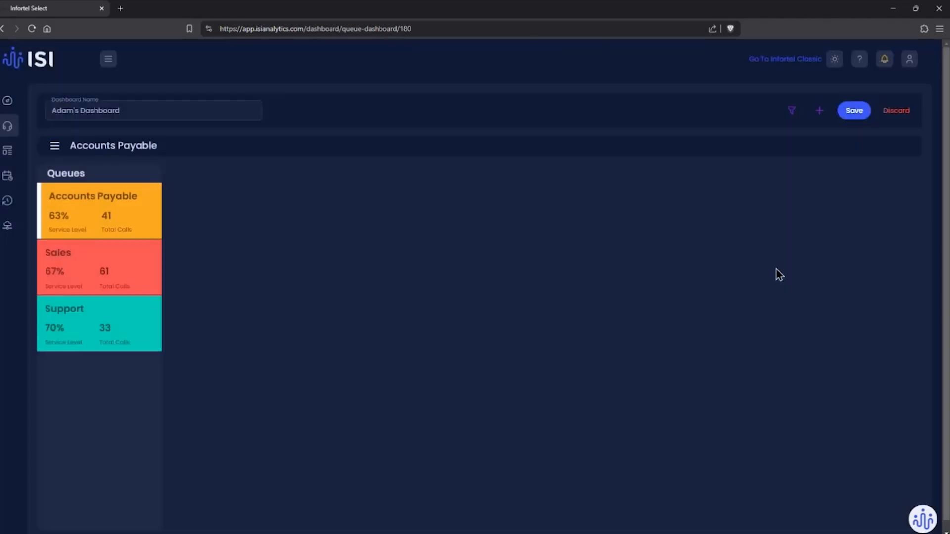
Step: Add a Queue Metrics widget to the dashboard and open its settings for editing
left_click(817, 111)
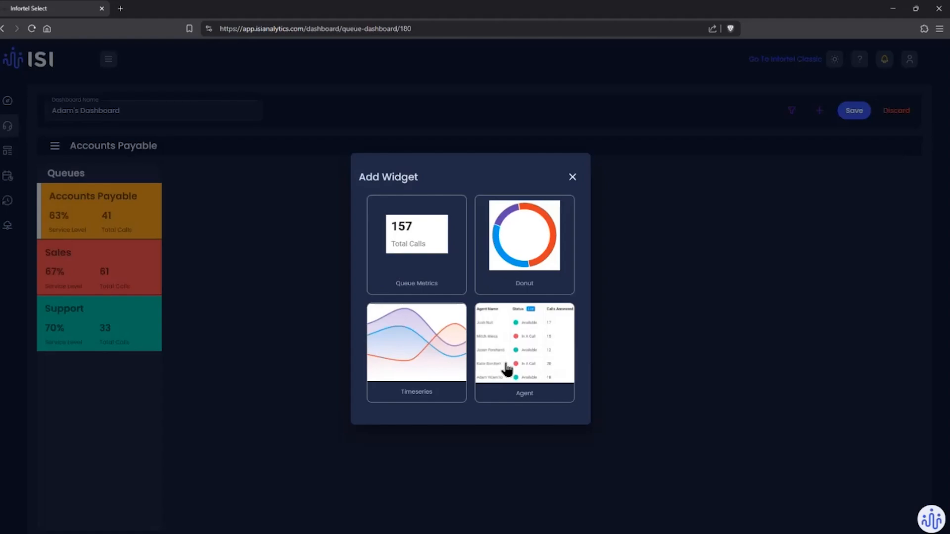
left_click(425, 240)
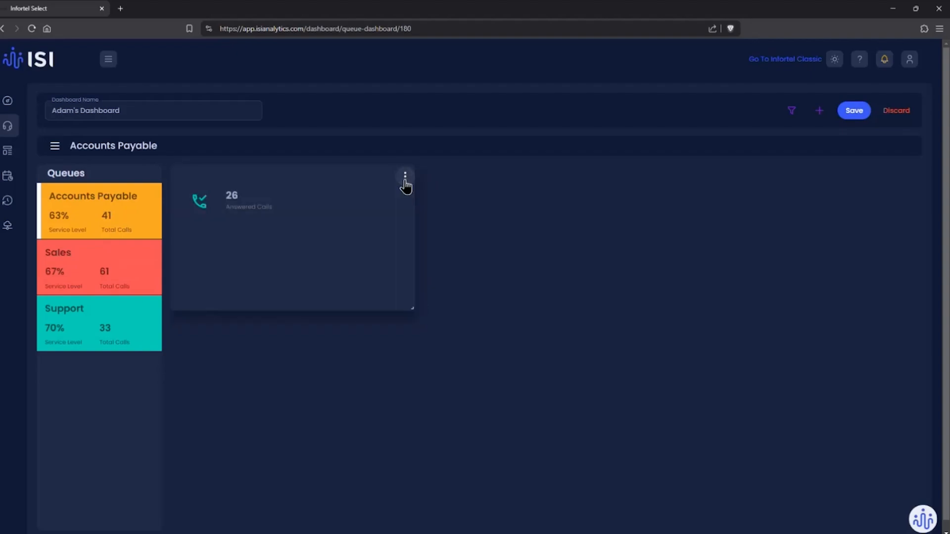
left_click(405, 178)
left_click(383, 203)
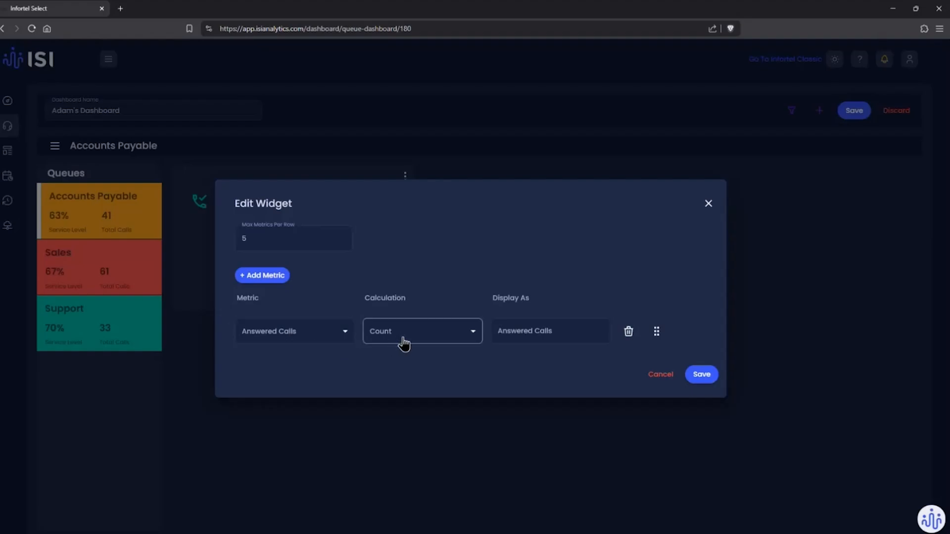
Step: Add four more metric rows to the Queue Metrics widget and set the first new row to Service Level
left_click(277, 279)
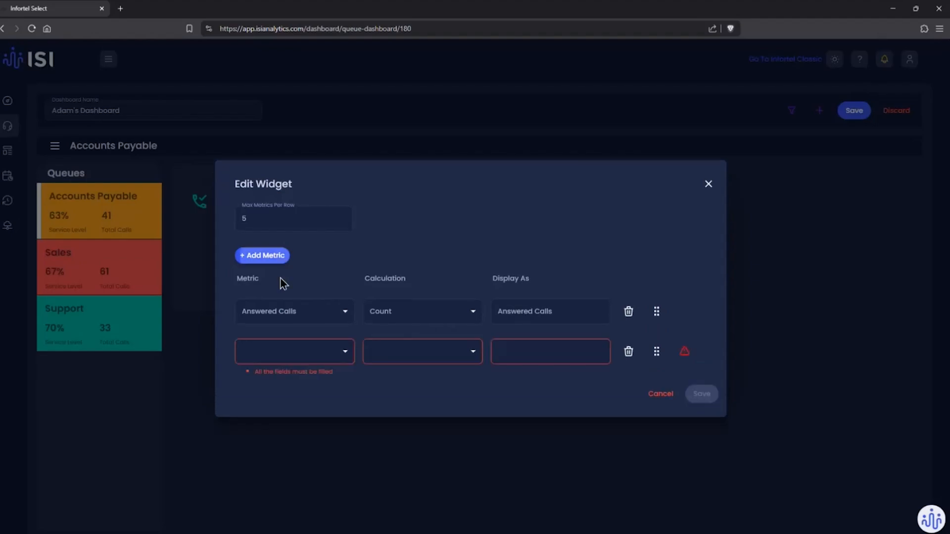
left_click(276, 260)
left_click(275, 239)
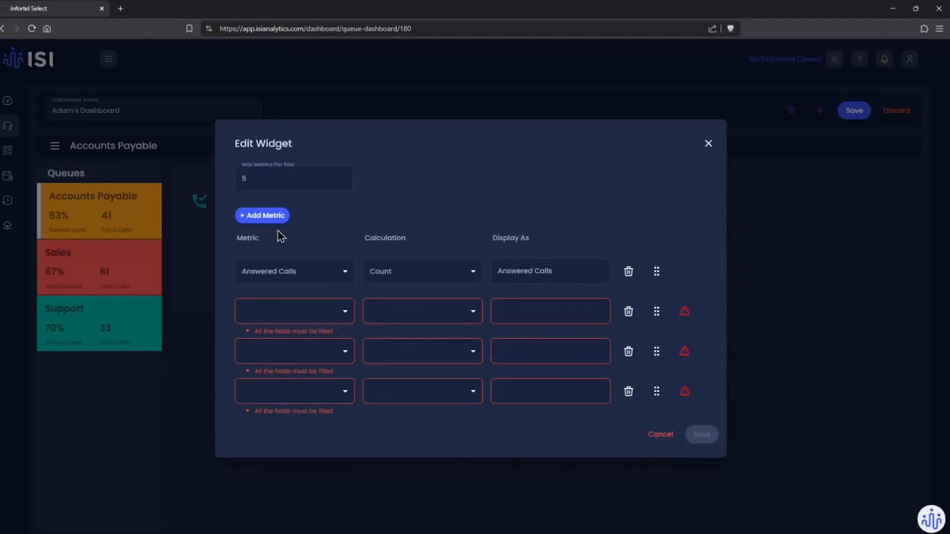
left_click(280, 225)
left_click(331, 294)
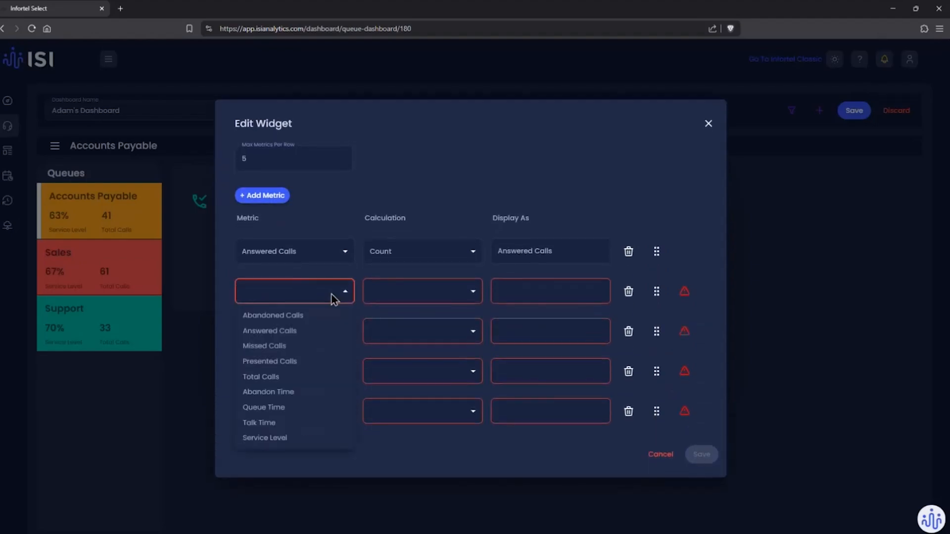
left_click(276, 438)
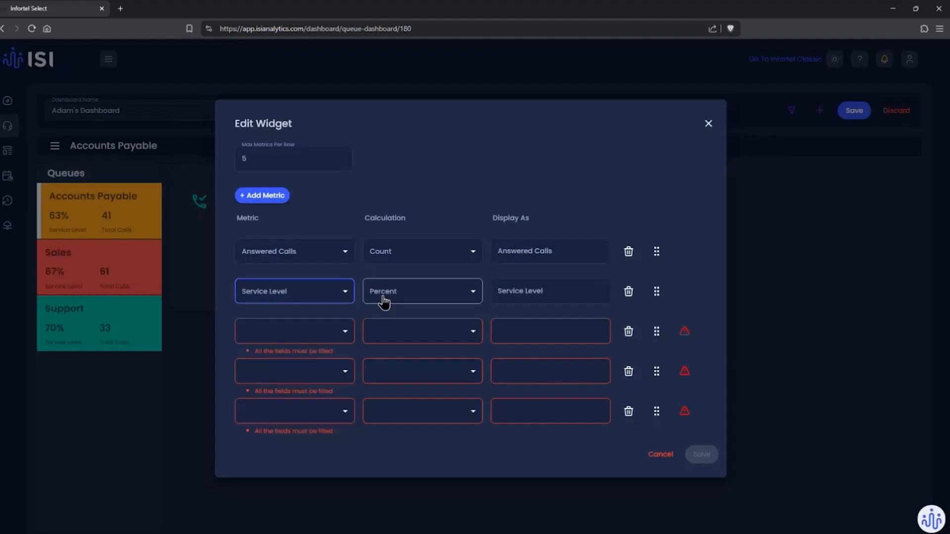
Step: Set the three remaining metric rows to Total Calls, Abandoned Calls, and Answered Calls calculated as % Of Total
left_click(341, 333)
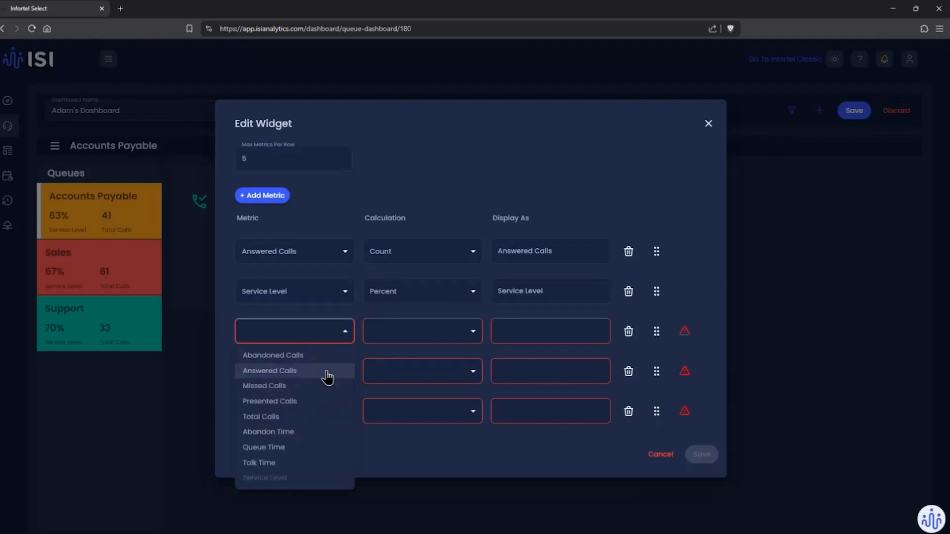
left_click(312, 418)
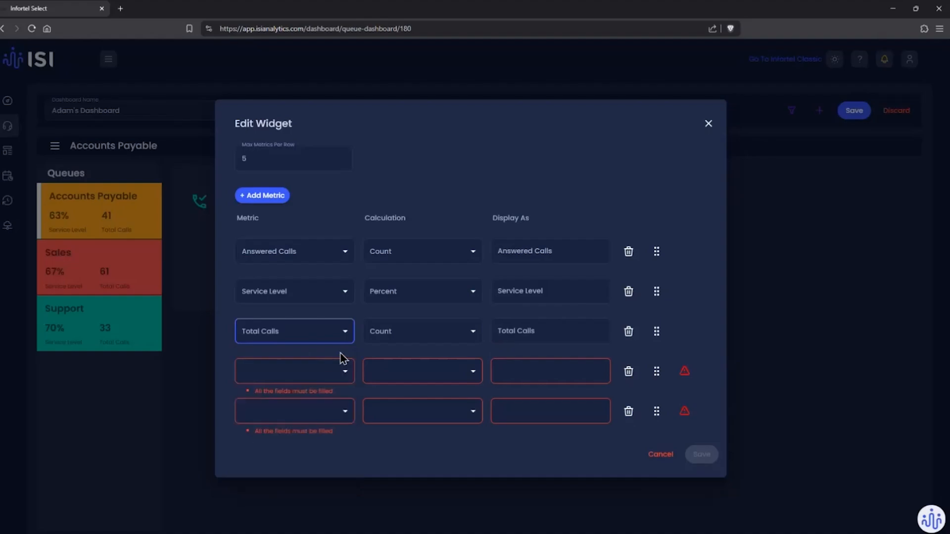
left_click(325, 374)
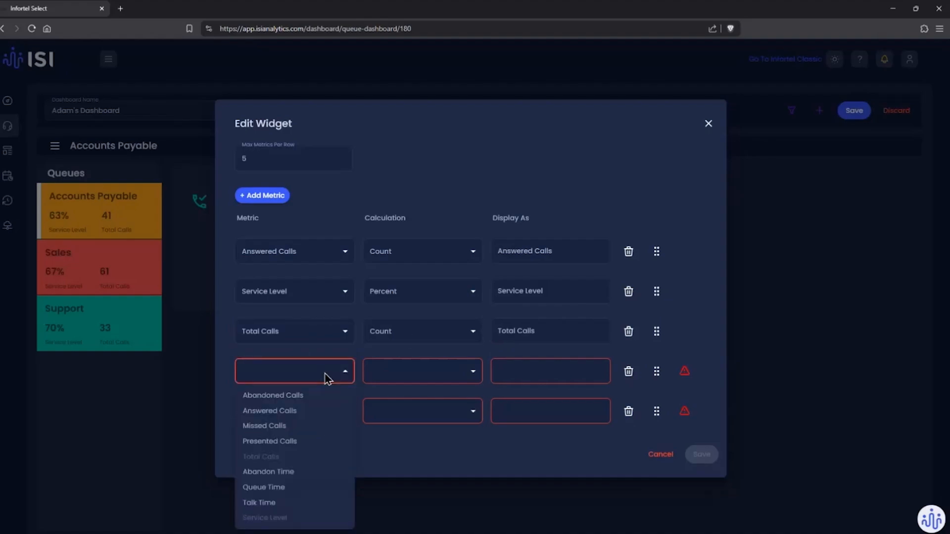
left_click(319, 404)
left_click(316, 418)
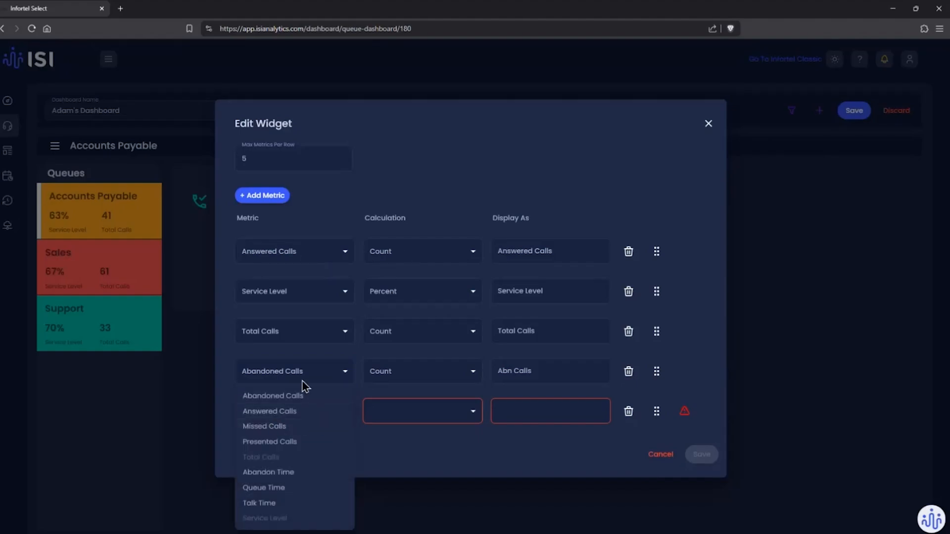
left_click(272, 415)
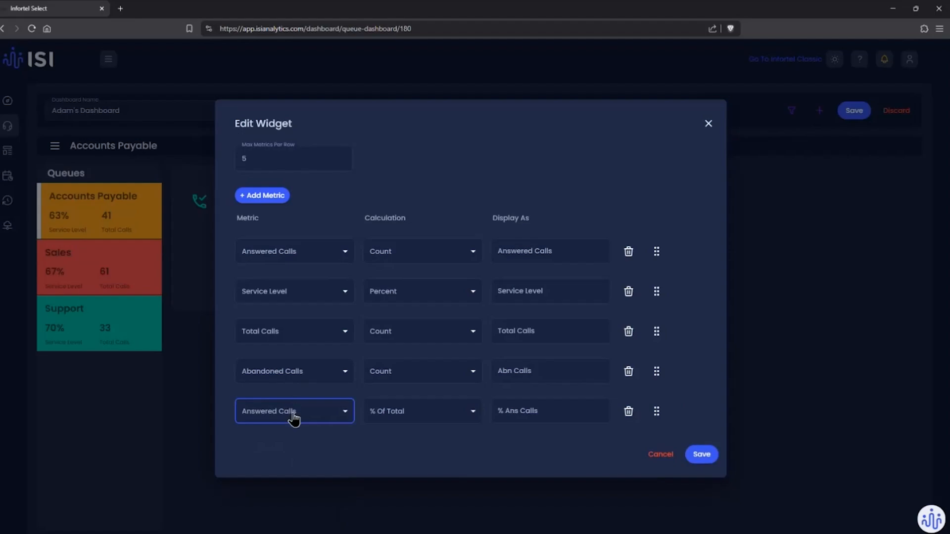
left_click(396, 419)
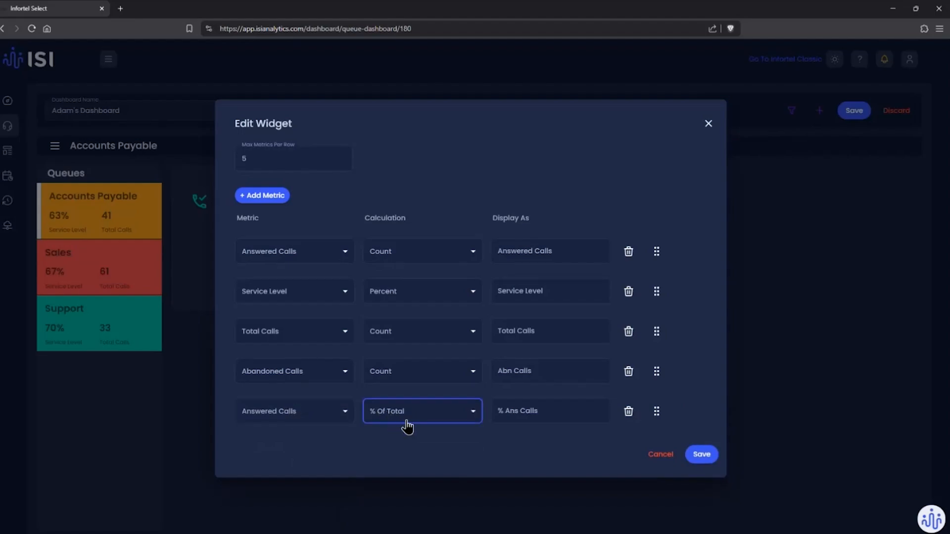
left_click(449, 415)
left_click(497, 452)
left_click(284, 198)
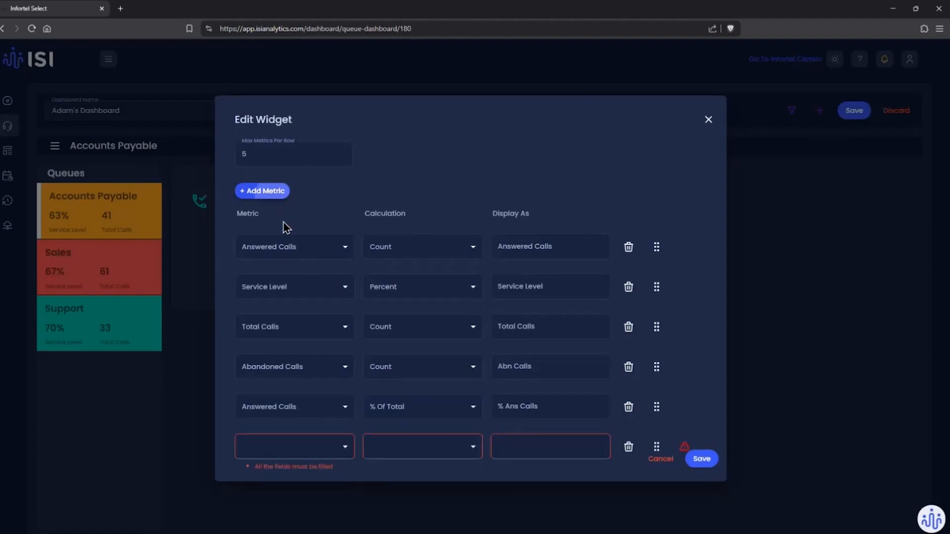
left_click(292, 433)
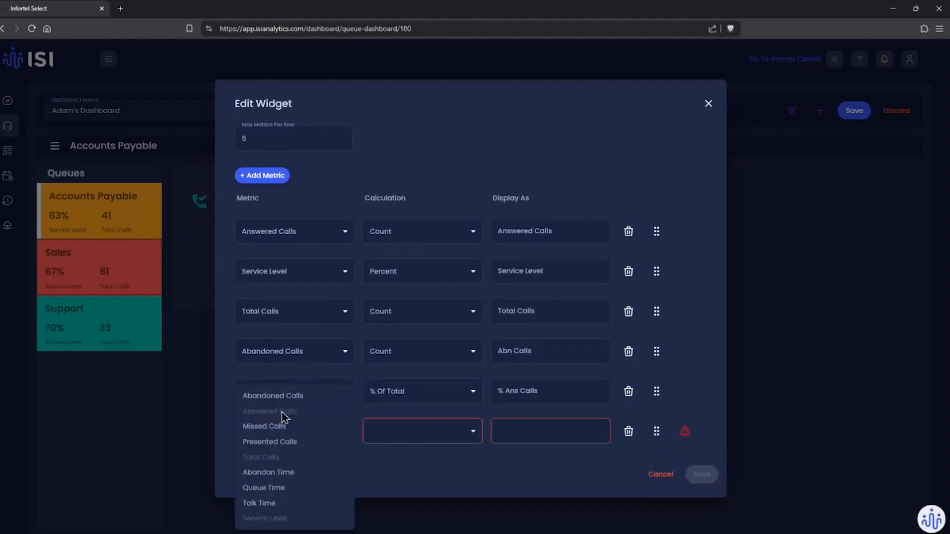
left_click(573, 441)
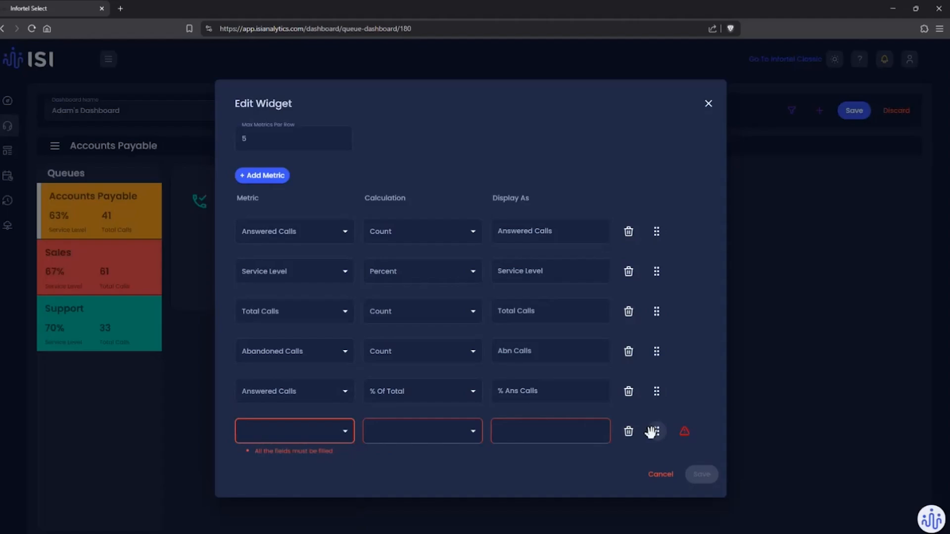
left_click(628, 434)
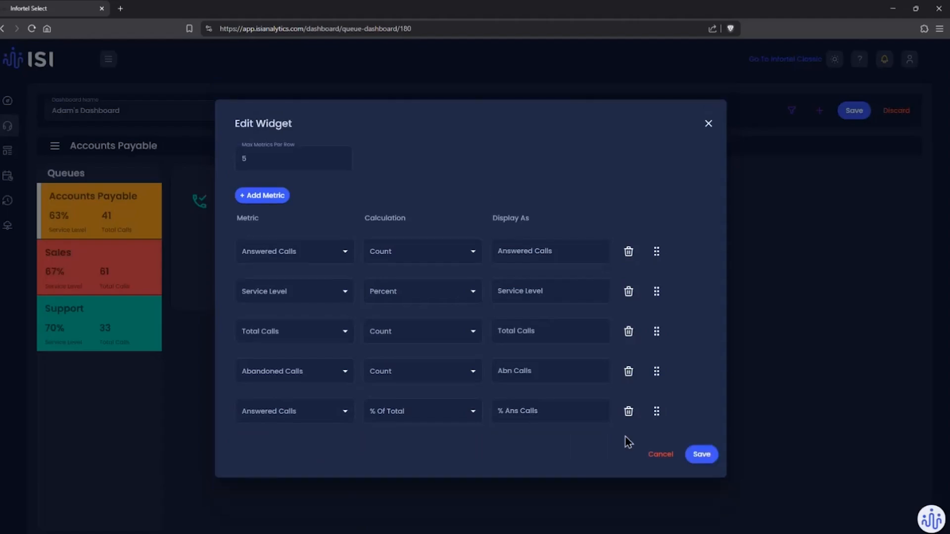
left_click(278, 205)
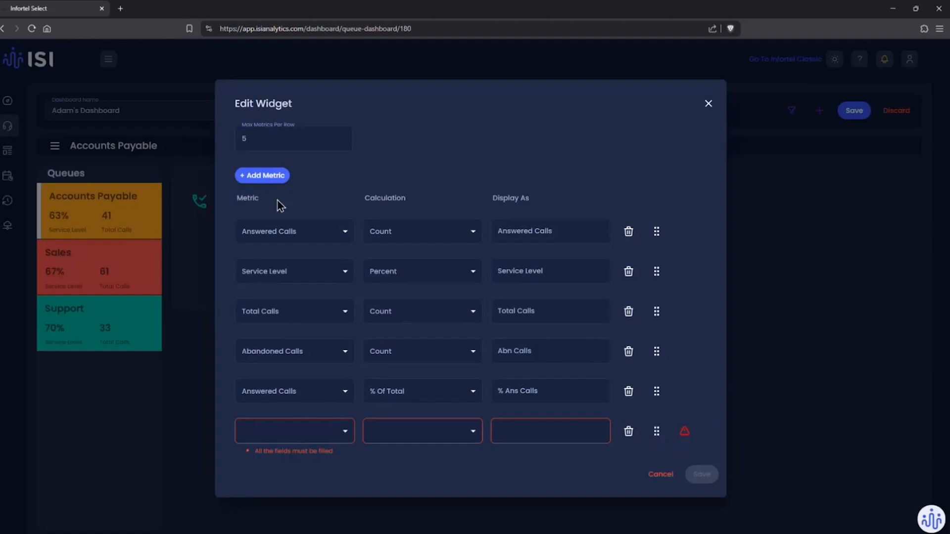
left_click(322, 430)
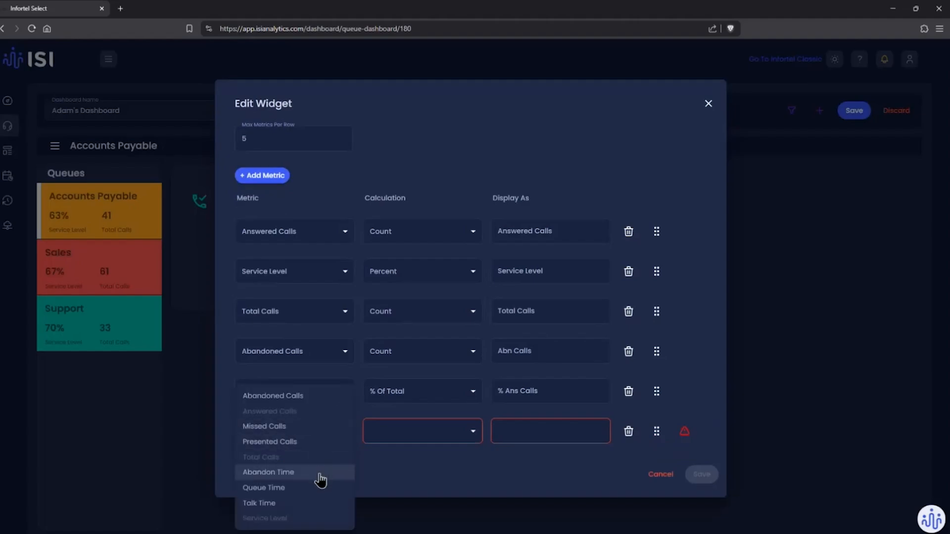
left_click(438, 469)
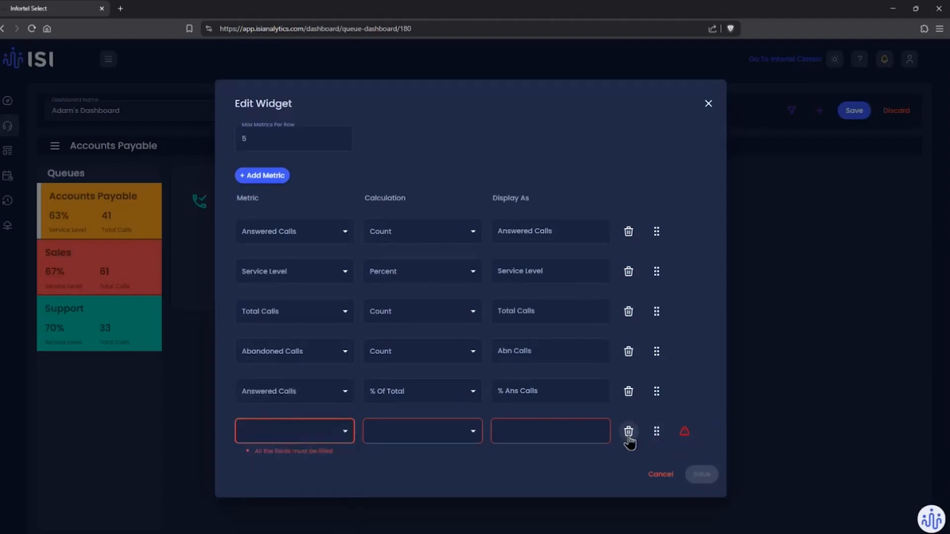
left_click(628, 431)
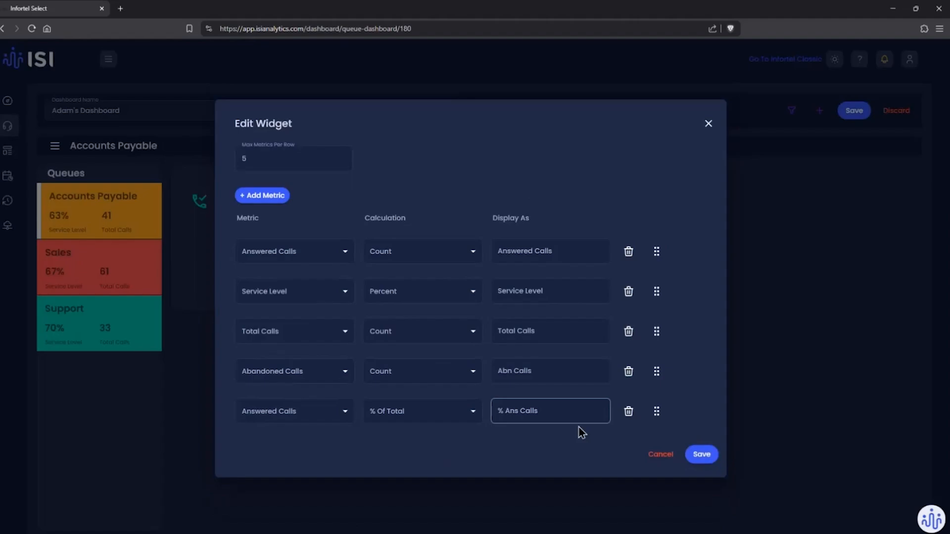
Step: Save the widget's metric selection and widen the Queue Metrics widget so that all five metrics fit
left_click(698, 456)
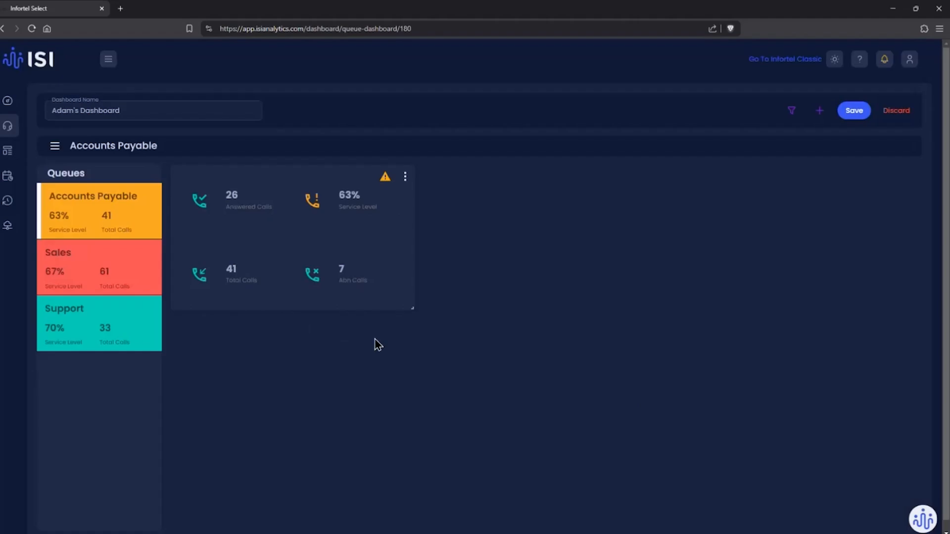
mouse_move(388, 183)
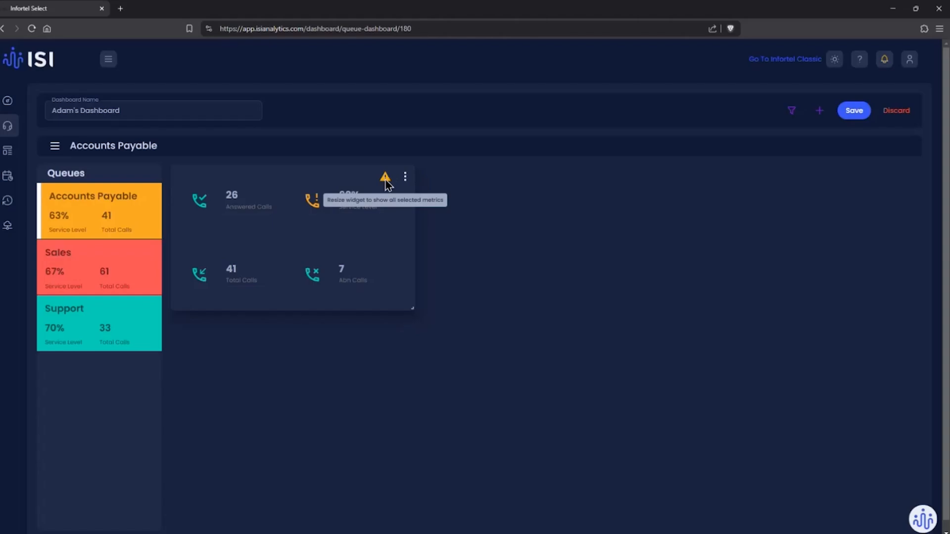
left_click_drag(413, 307, 555, 321)
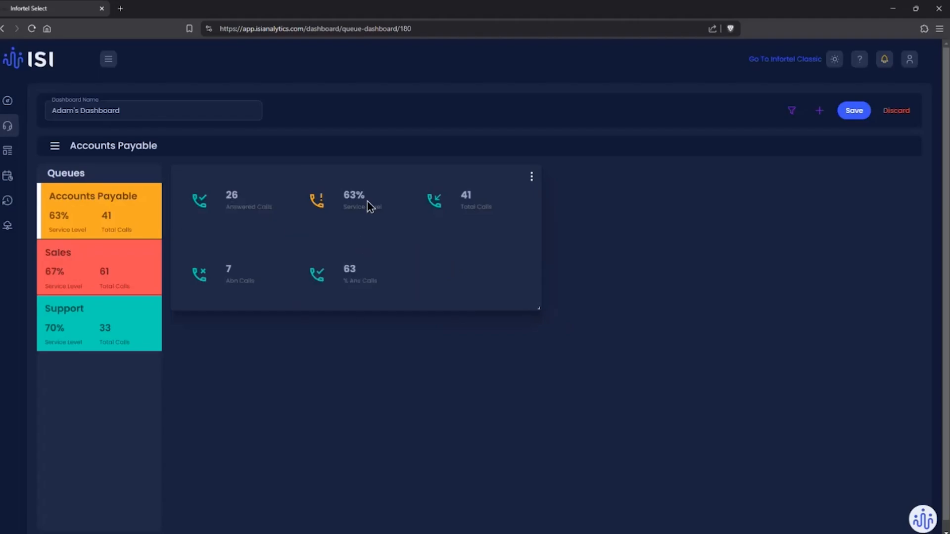
Step: Reorder the widget's metrics to Service Level, Total Calls, Answered Calls, % Ans Calls and Abn Calls, and save the widget
left_click(531, 177)
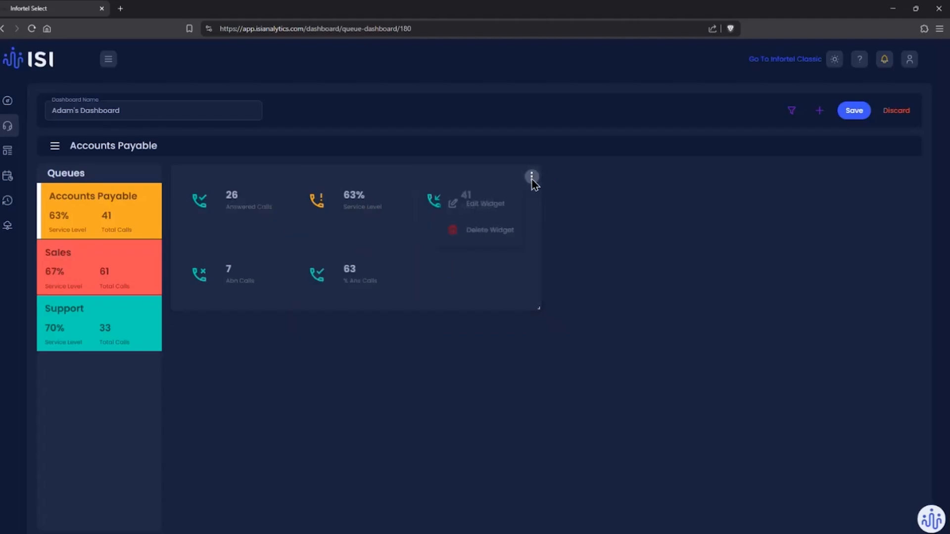
left_click(497, 207)
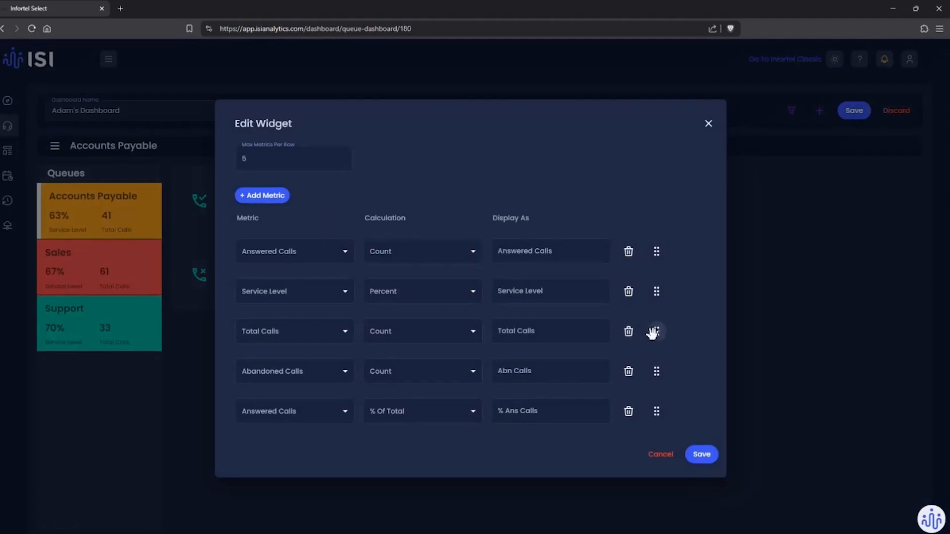
left_click_drag(656, 291, 654, 251)
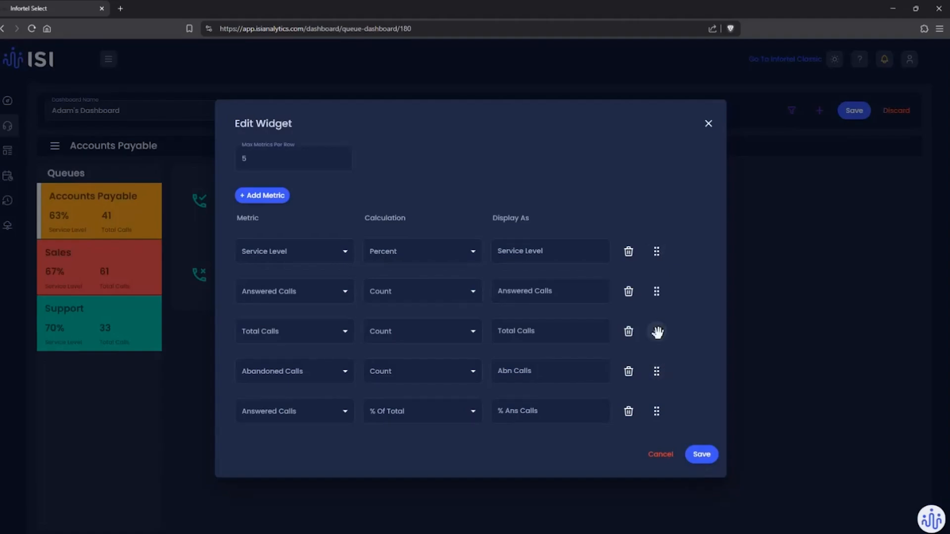
left_click_drag(656, 331, 657, 281)
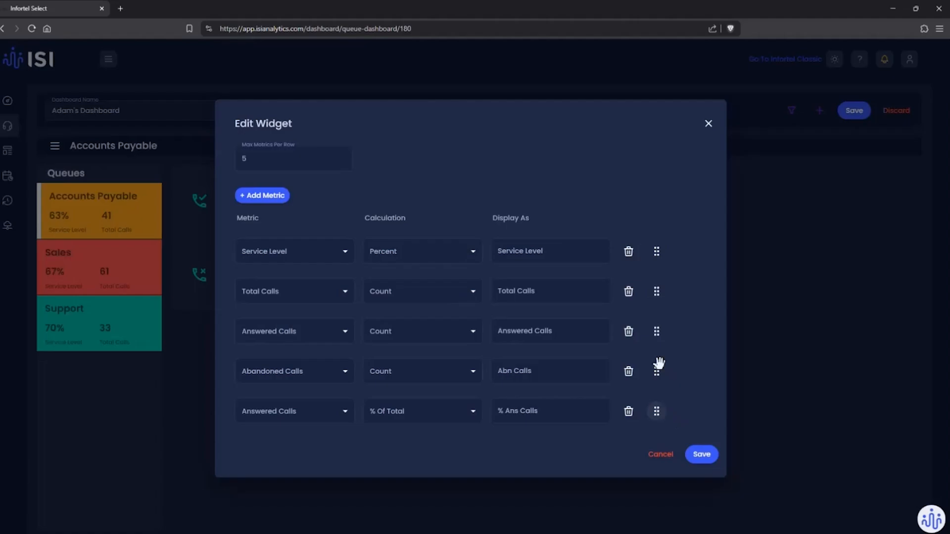
left_click_drag(656, 410, 657, 372)
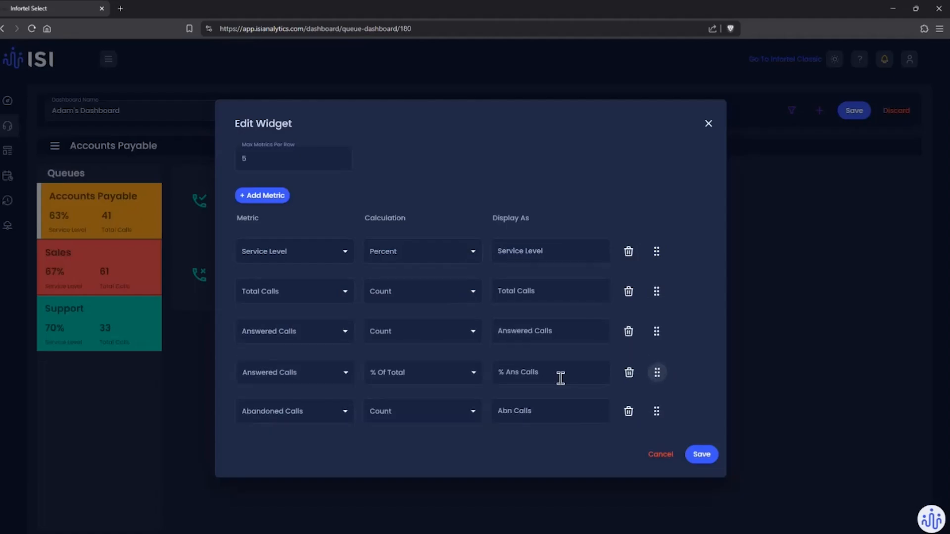
left_click(702, 455)
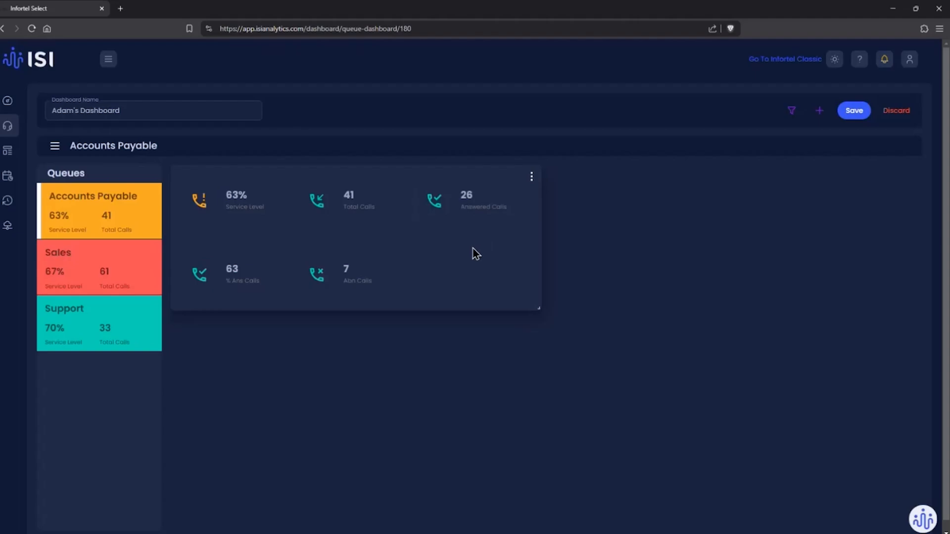
Step: Save the dashboard with the configured Queue Metrics widget
left_click(819, 111)
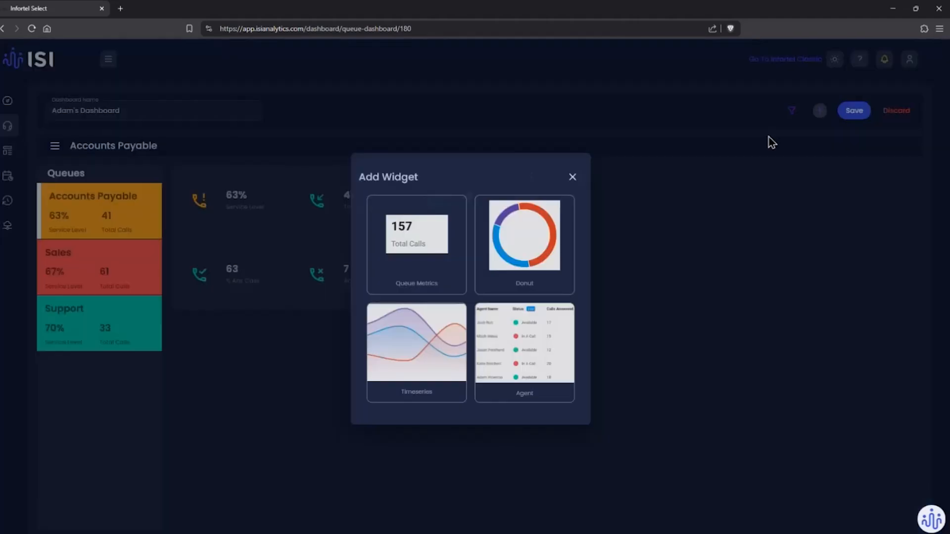
left_click(572, 178)
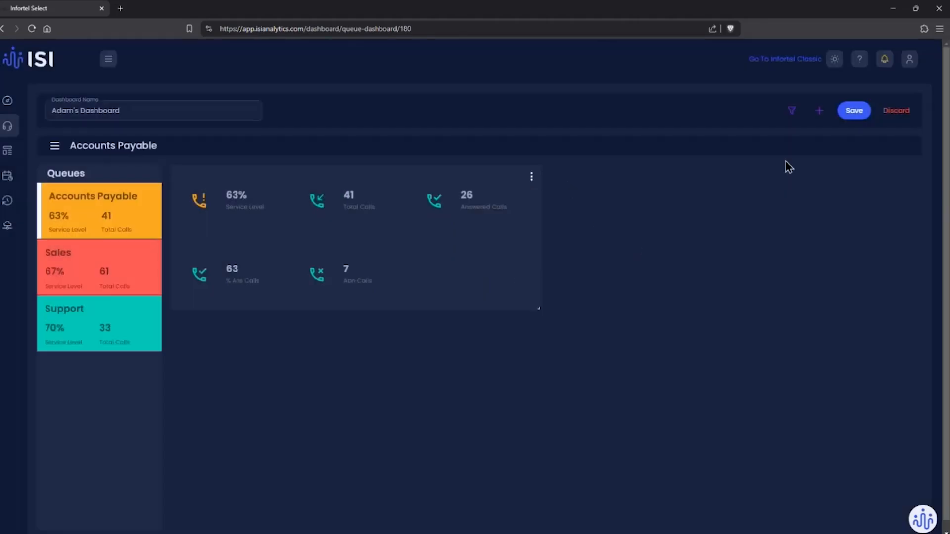
left_click(854, 120)
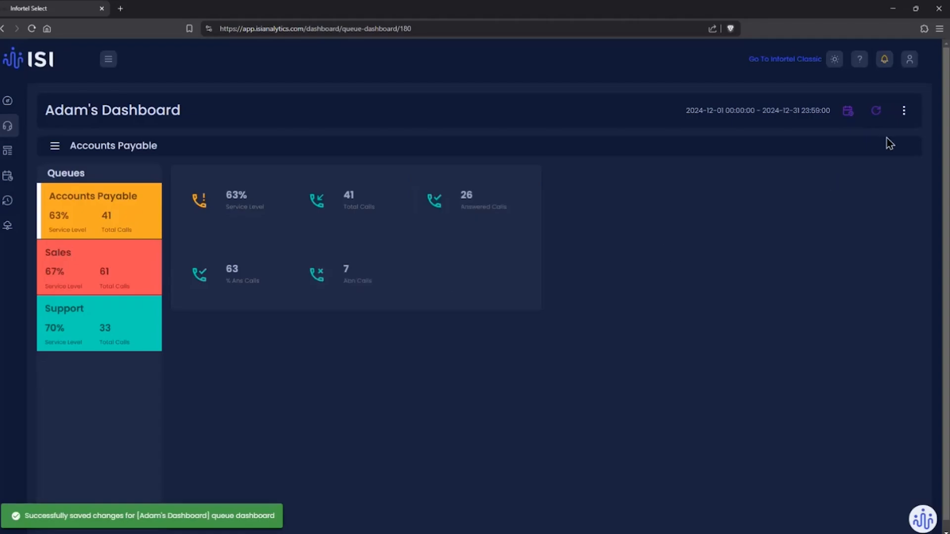
Step: Reopen the dashboard for editing and add an Agent widget above the Queue Metrics widget, narrowed to the same width
left_click(904, 112)
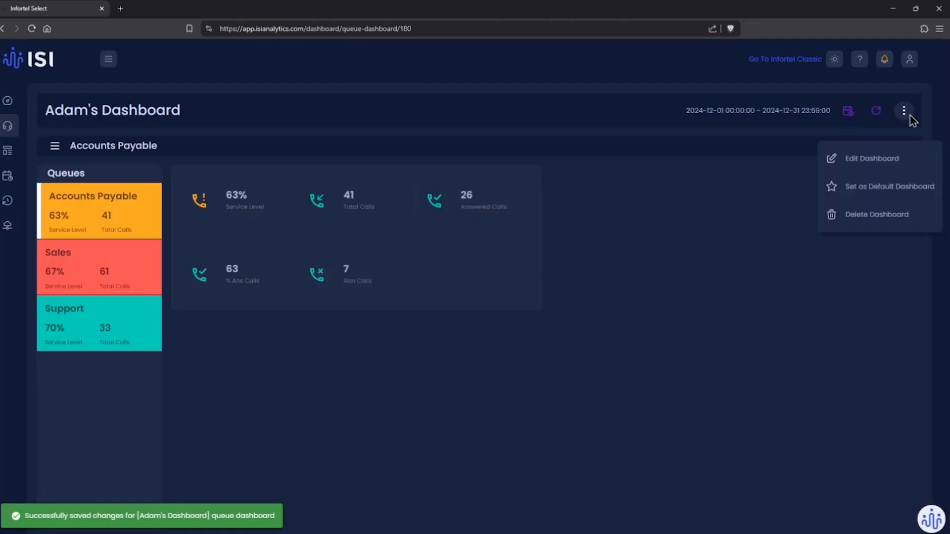
left_click(884, 160)
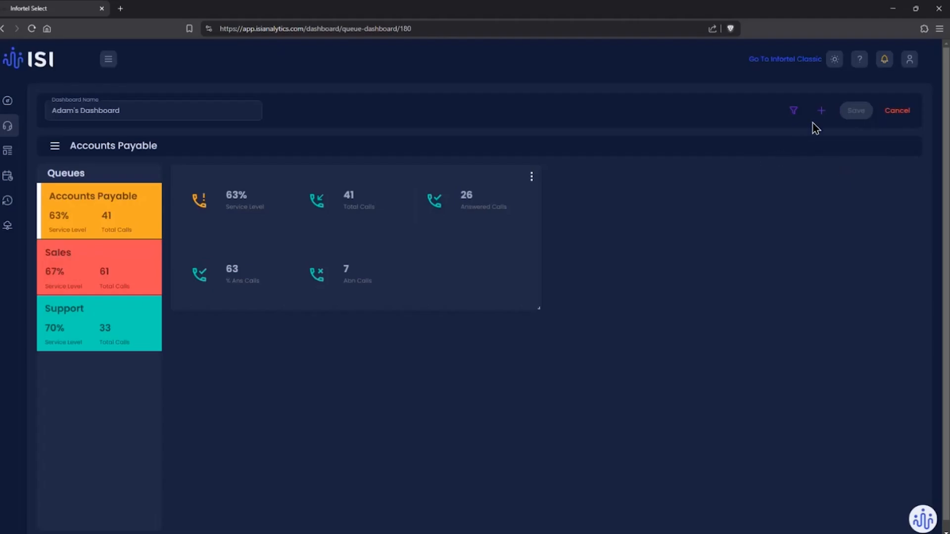
left_click(821, 111)
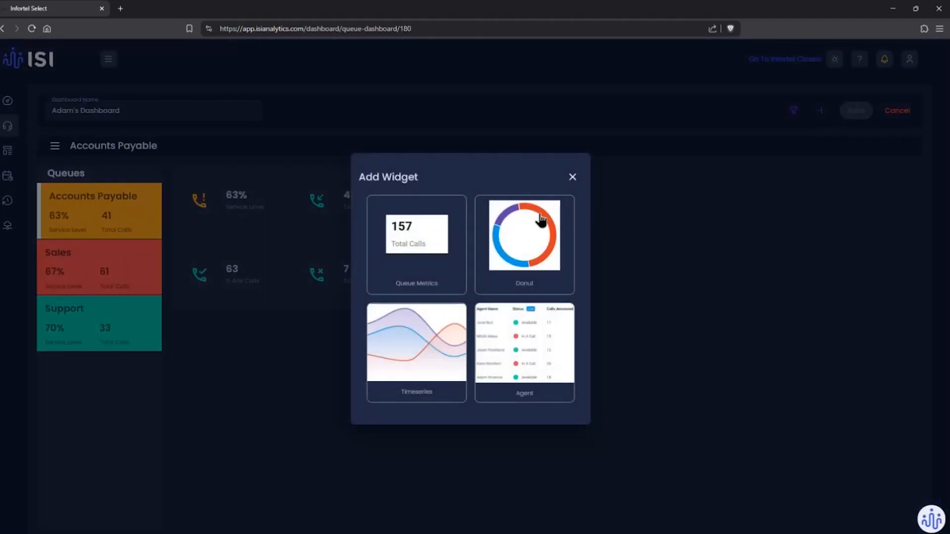
left_click(533, 350)
left_click_drag(532, 337, 531, 183)
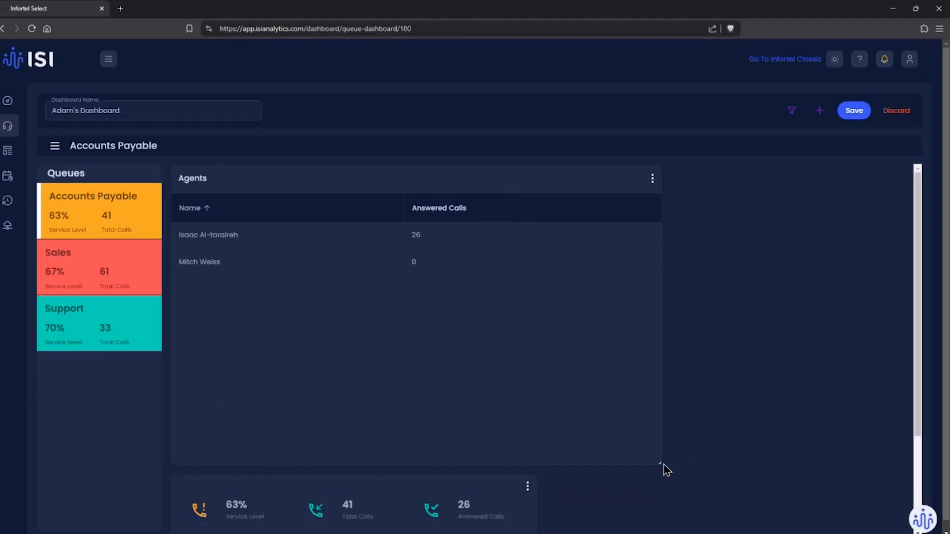
left_click_drag(661, 464, 539, 455)
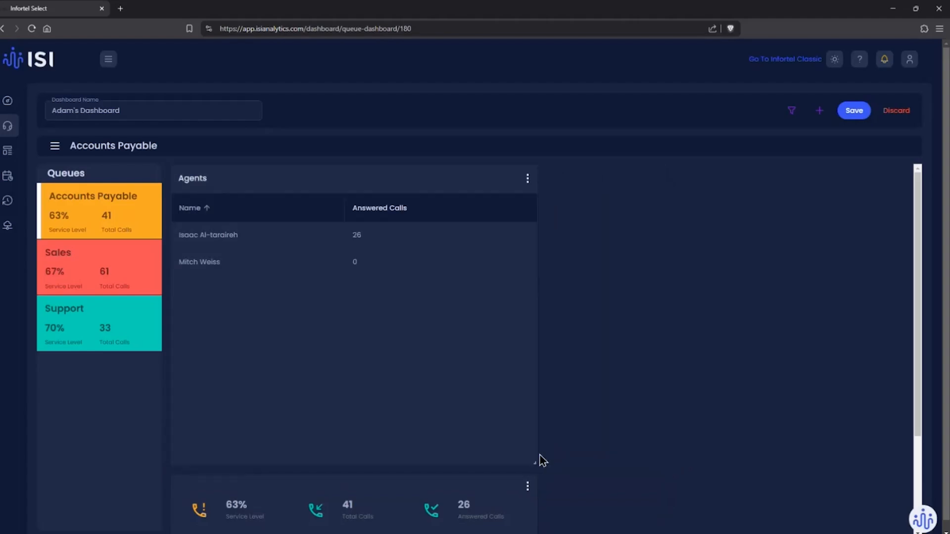
Step: Hide the queue list and add three new metric rows to the Agents widget
left_click(56, 146)
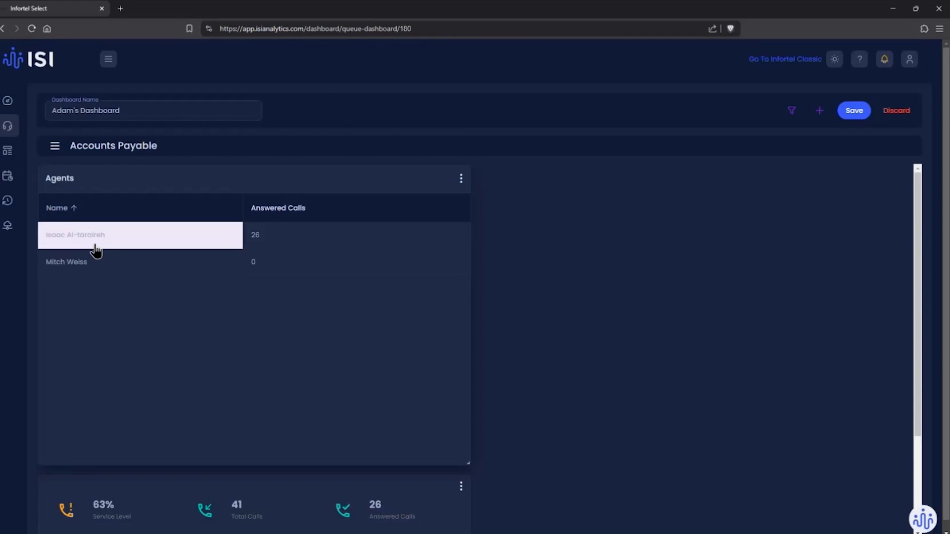
left_click(461, 182)
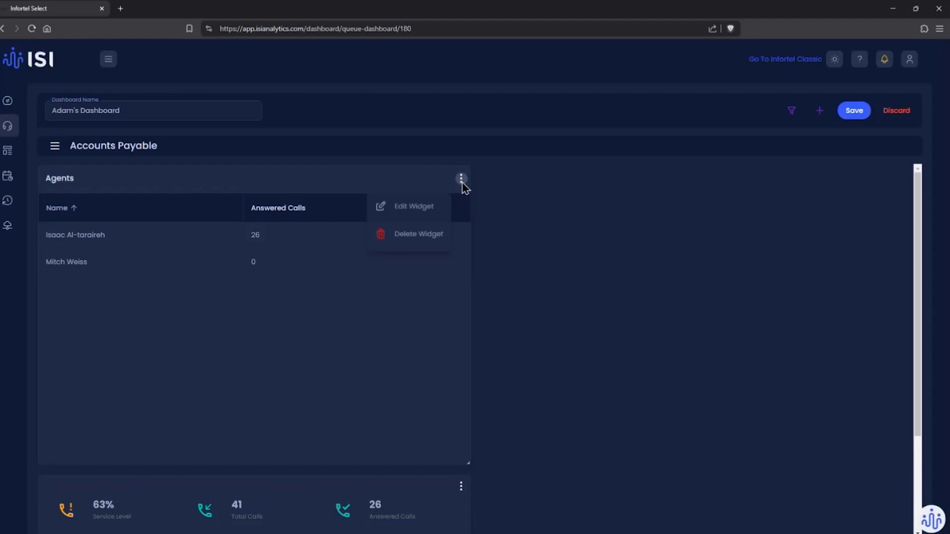
left_click(413, 212)
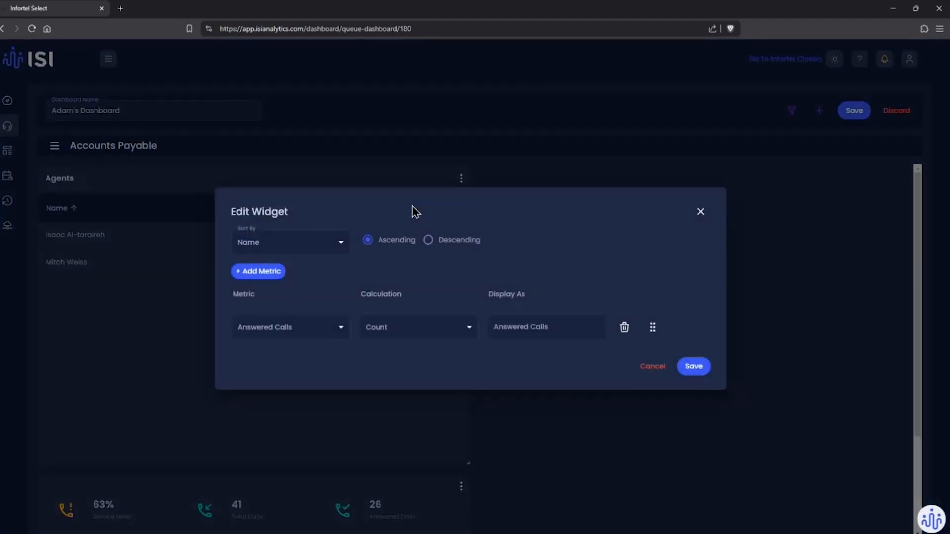
left_click(259, 272)
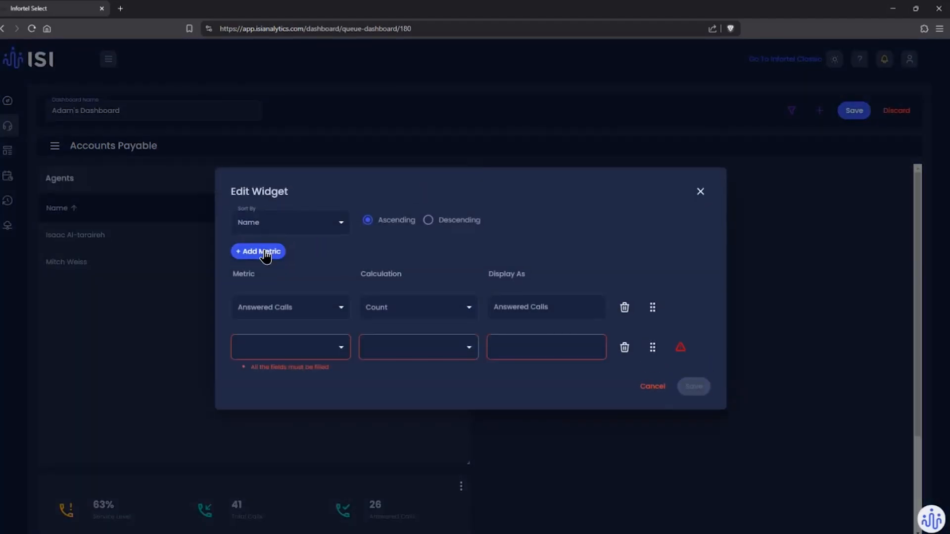
left_click(267, 252)
left_click(272, 237)
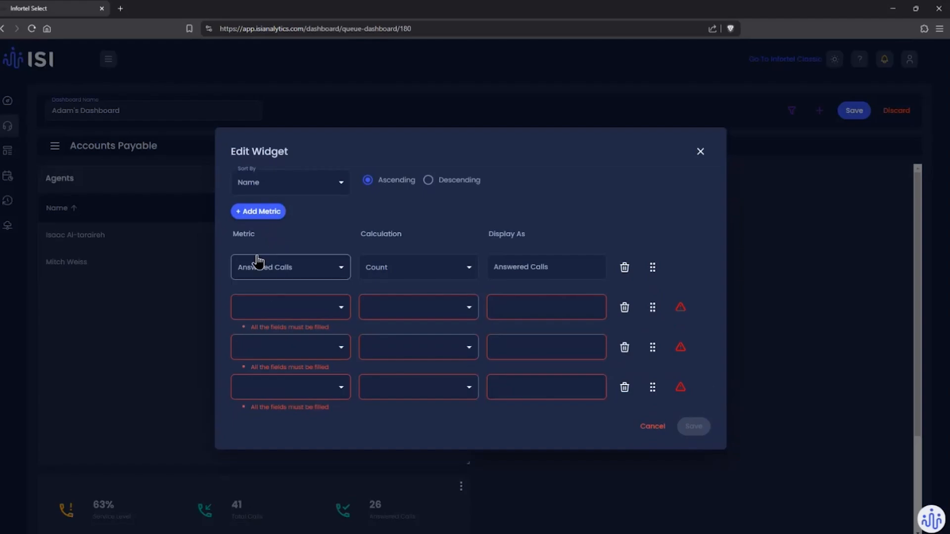
Step: Set the Agents widget's new metric rows to Presented Calls, Unanswered Calls and Talk Time
left_click(297, 307)
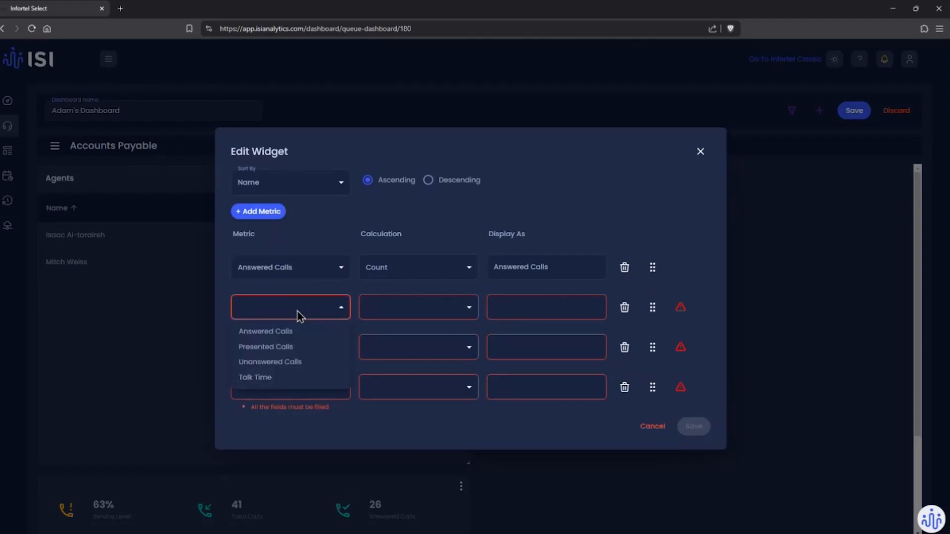
left_click(297, 346)
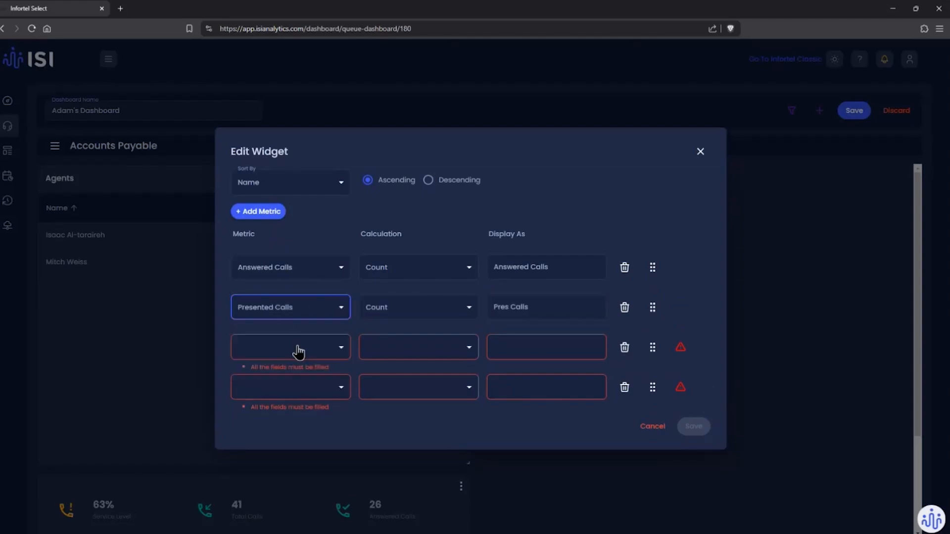
left_click(301, 350)
left_click(303, 402)
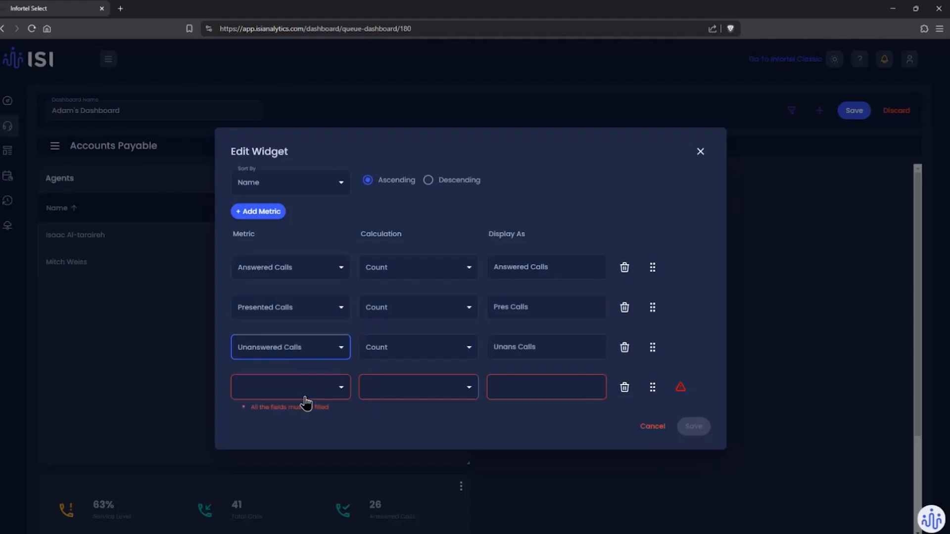
left_click(307, 394)
left_click(275, 458)
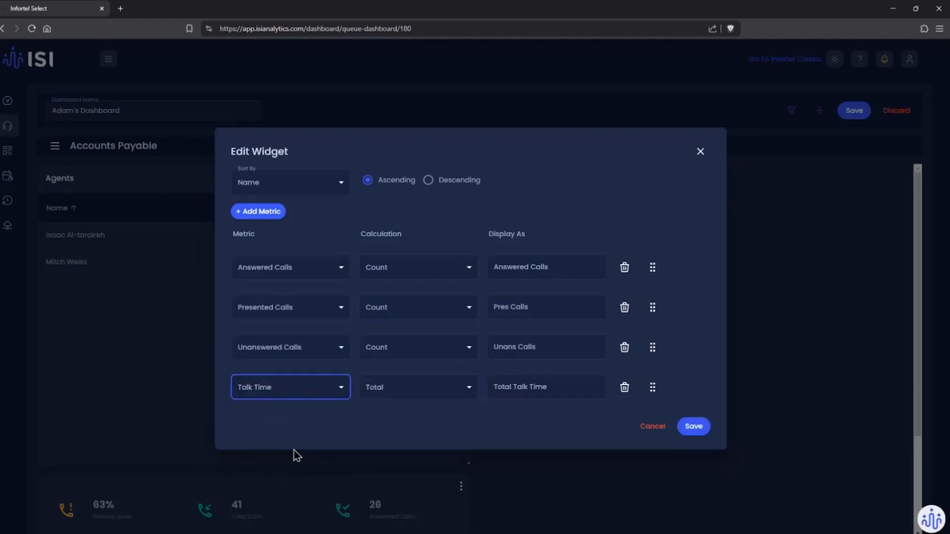
Step: Add a second Talk Time metric to the Agents widget, calculated as Average
left_click(276, 213)
left_click(311, 415)
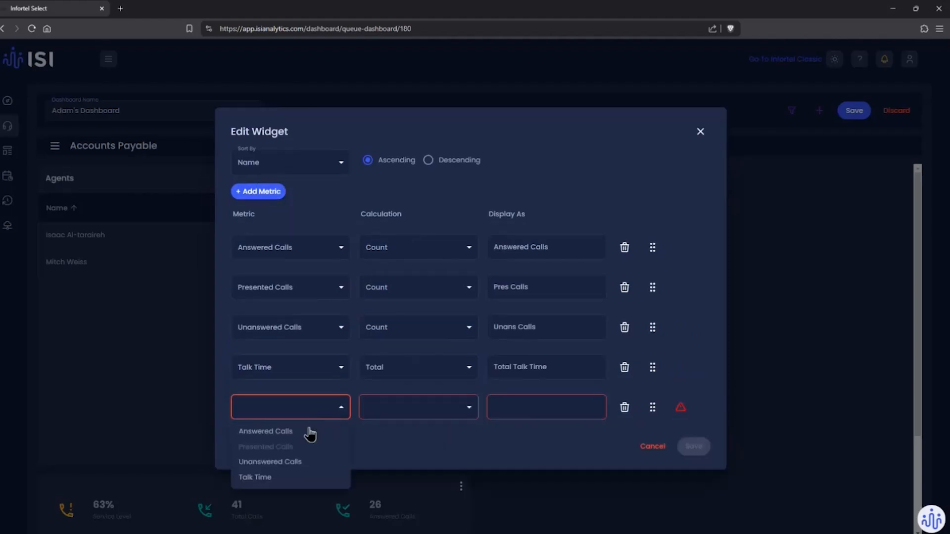
left_click(279, 479)
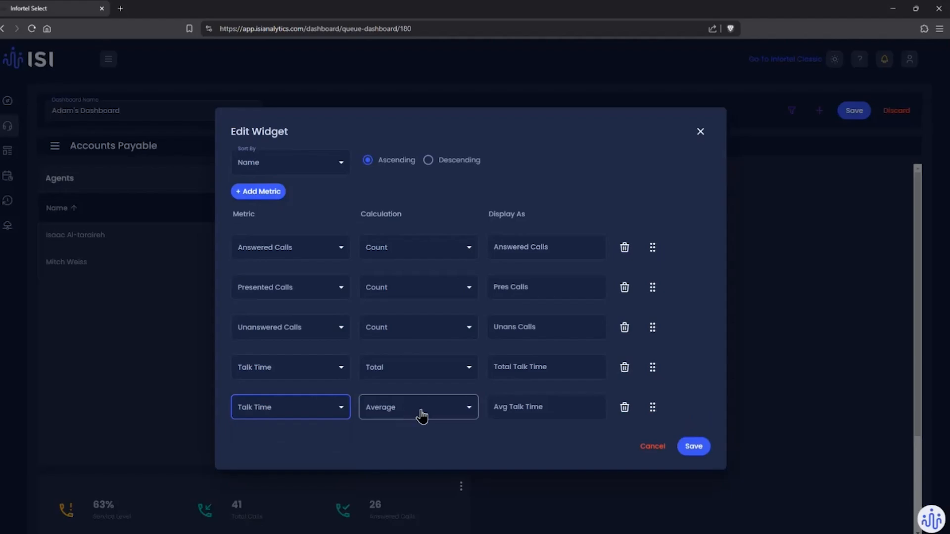
left_click(422, 415)
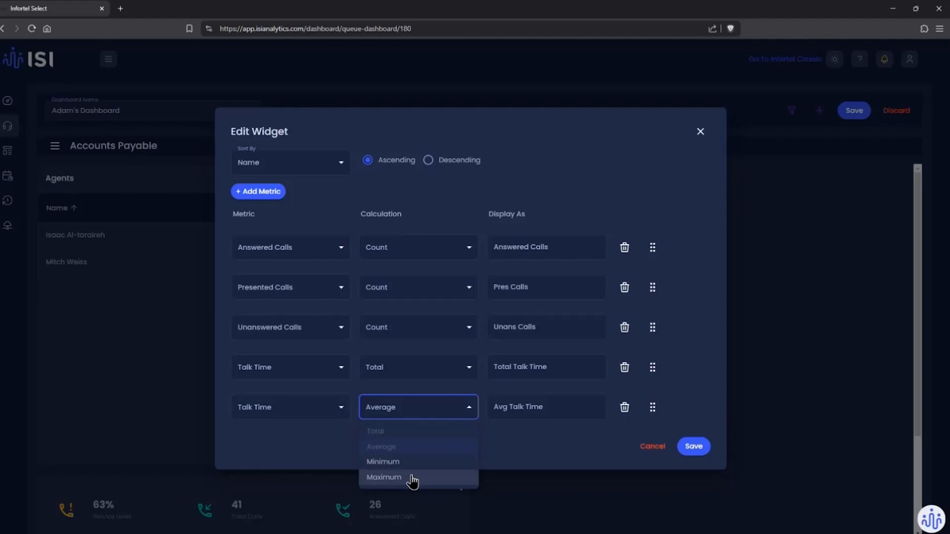
left_click(538, 453)
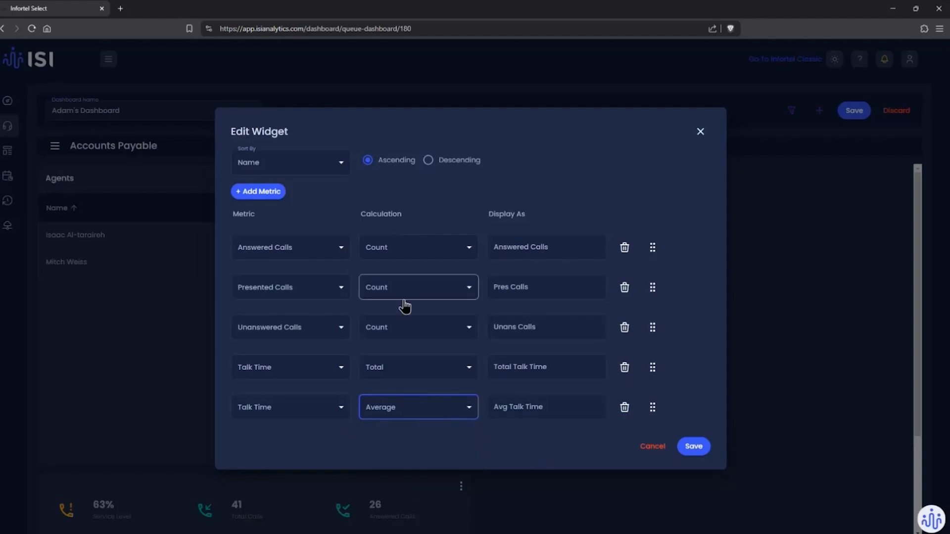
Step: Move Presented Calls above Answered Calls, keep sorting by Name in ascending order, and save the Agents widget
left_click_drag(652, 287, 652, 246)
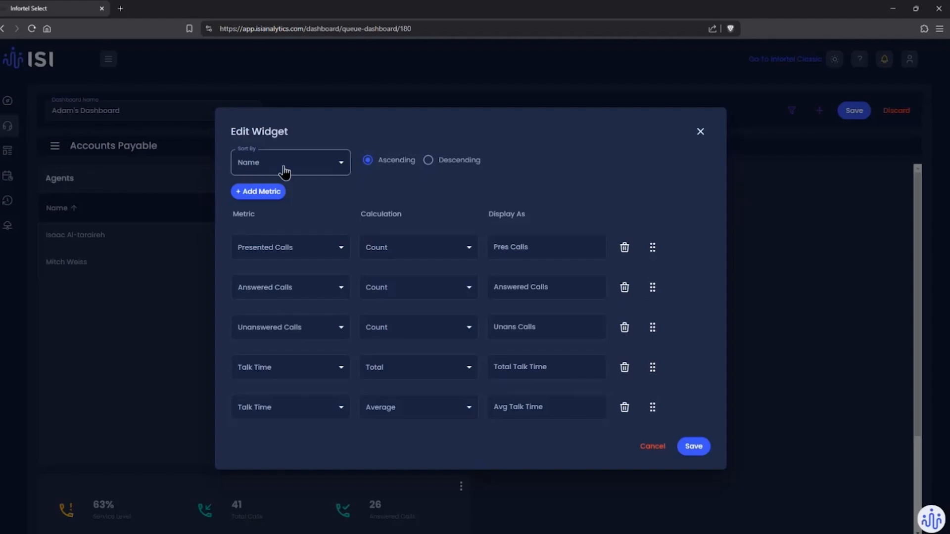
left_click(339, 165)
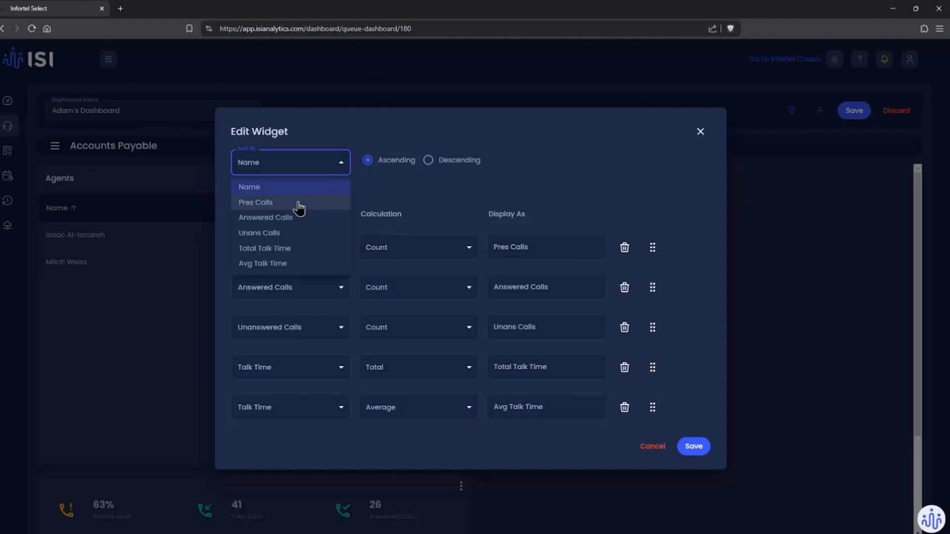
left_click(371, 187)
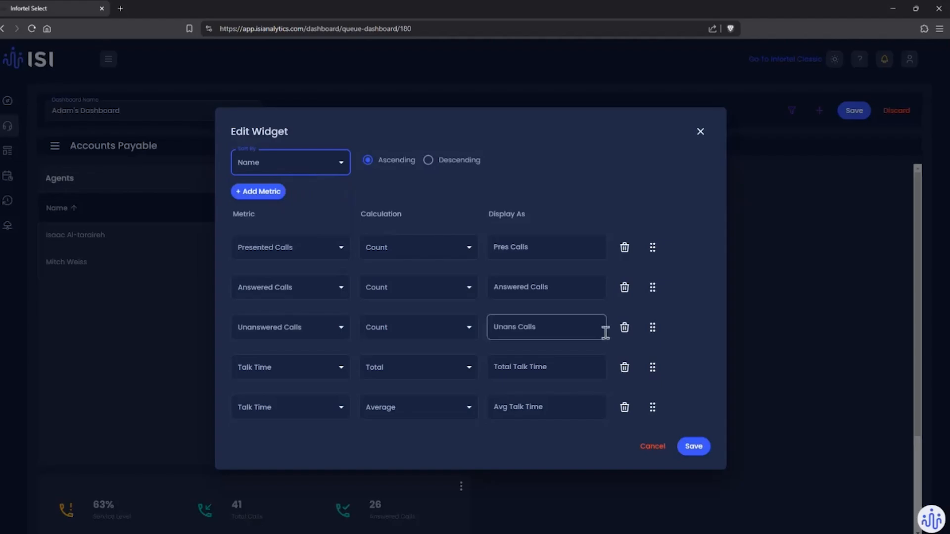
left_click(690, 449)
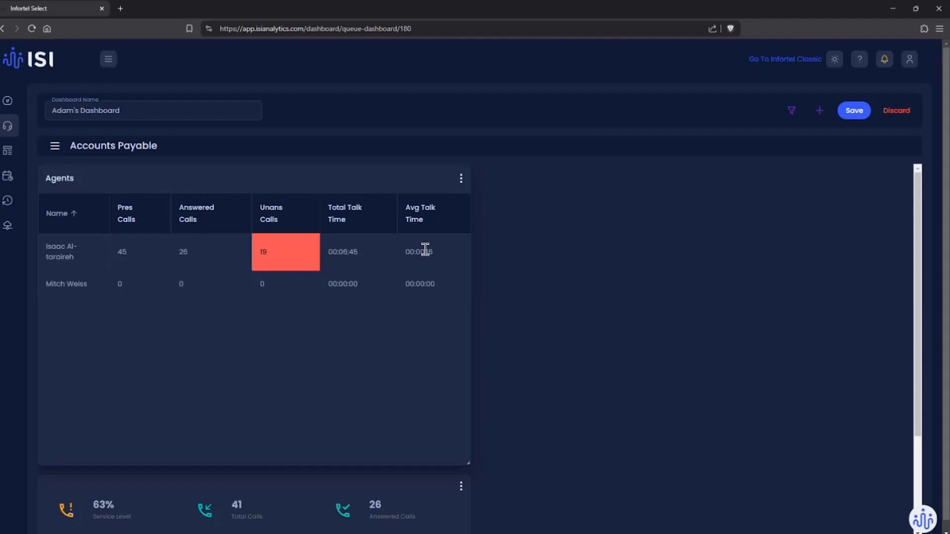
Step: Shorten the Agents widget so that its height just fits the agent rows
scroll(518, 265, "down", 3)
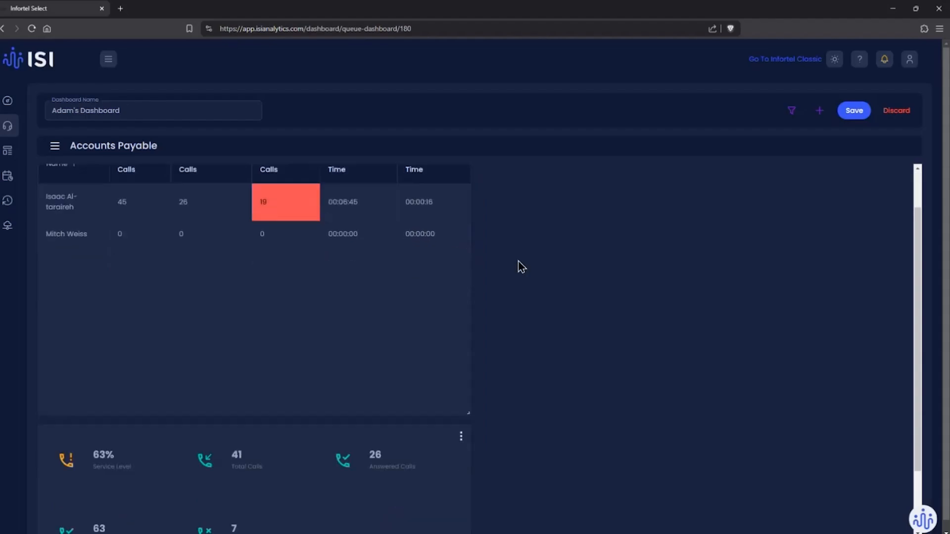
scroll(519, 267, "up", 2)
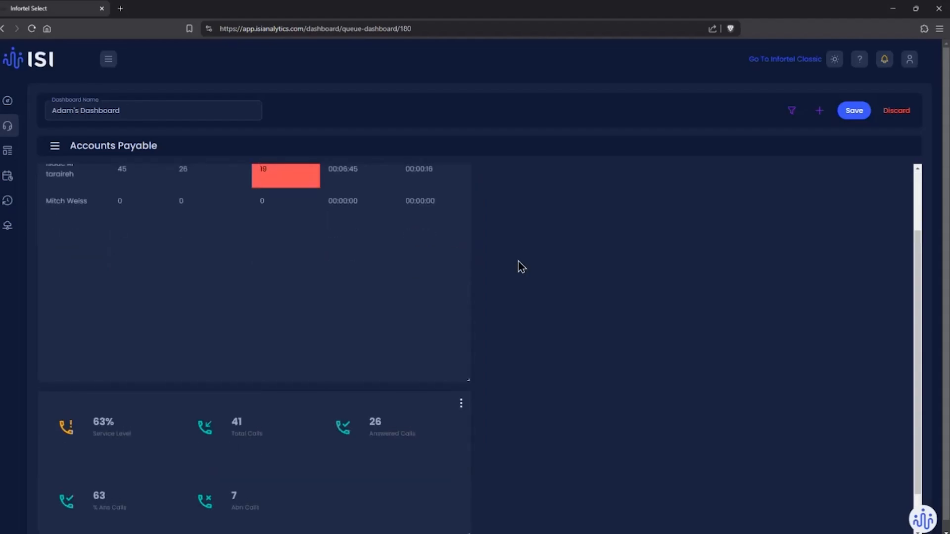
scroll(514, 271, "down", 1)
scroll(513, 271, "up", 1)
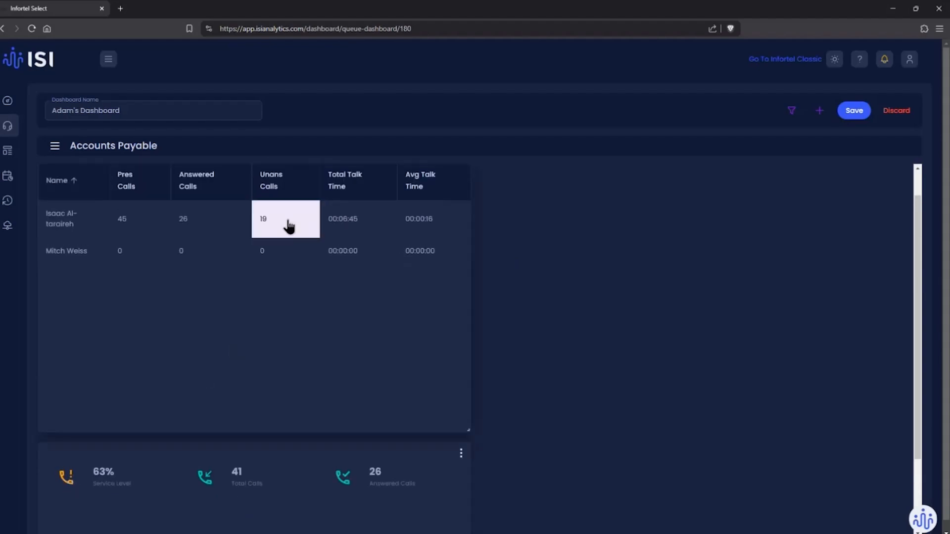
scroll(562, 344, "down", 1)
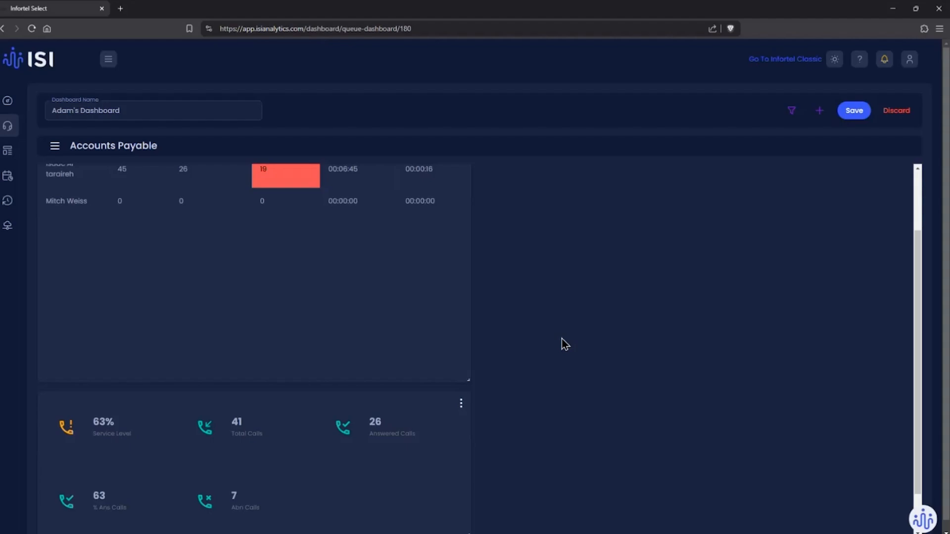
left_click_drag(471, 380, 494, 295)
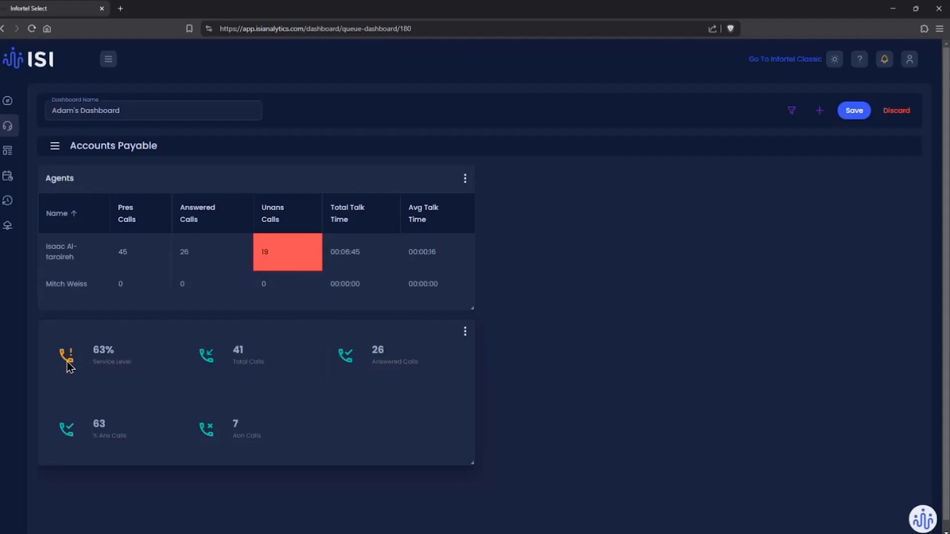
Step: Check the queue list beside the widgets, hide it again, and save the dashboard
left_click(56, 146)
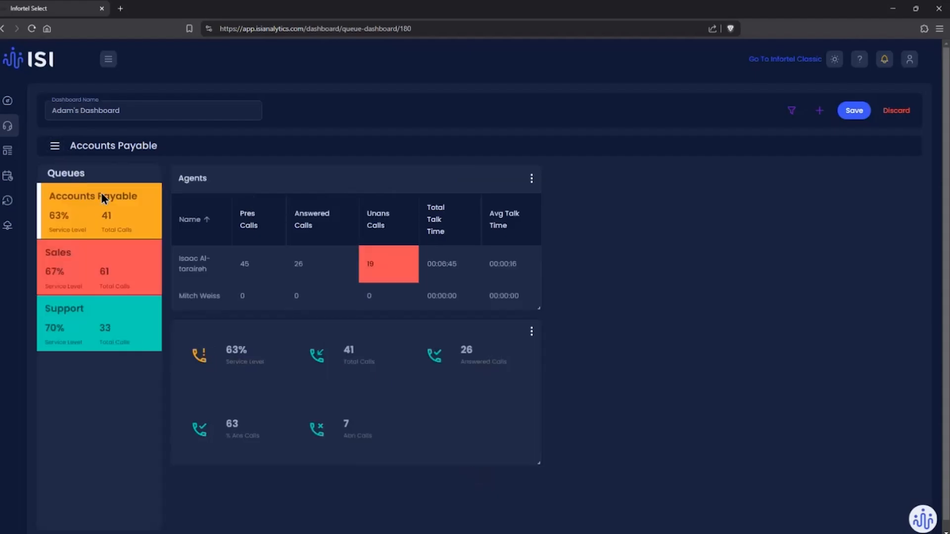
left_click(55, 145)
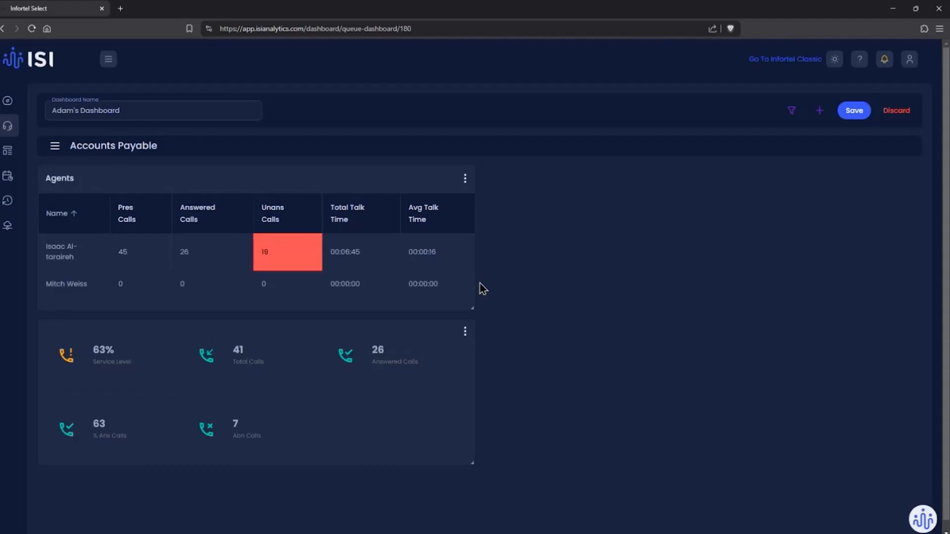
left_click(854, 111)
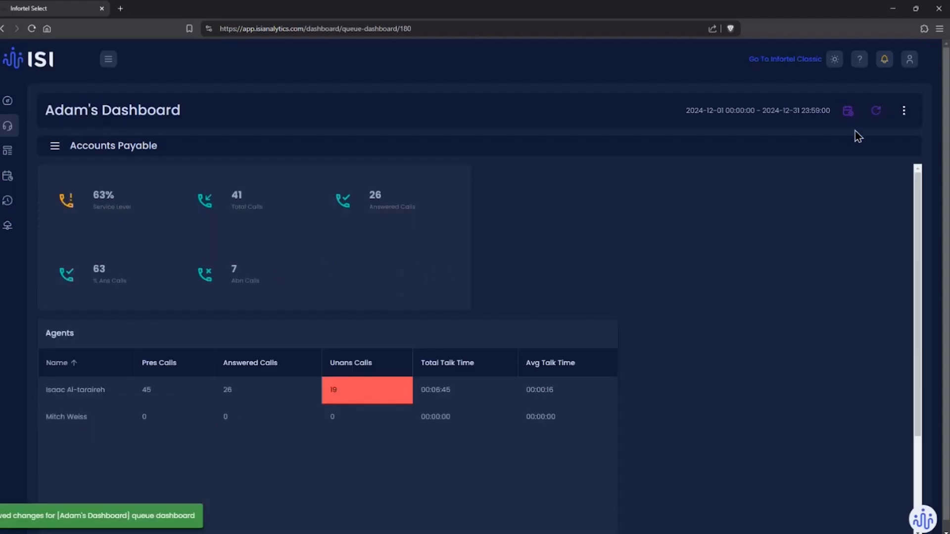
Step: Reopen the dashboard for editing, shrink the Agents widget to the width and height of the Queue Metrics widget, and save the dashboard
left_click(904, 111)
left_click(866, 159)
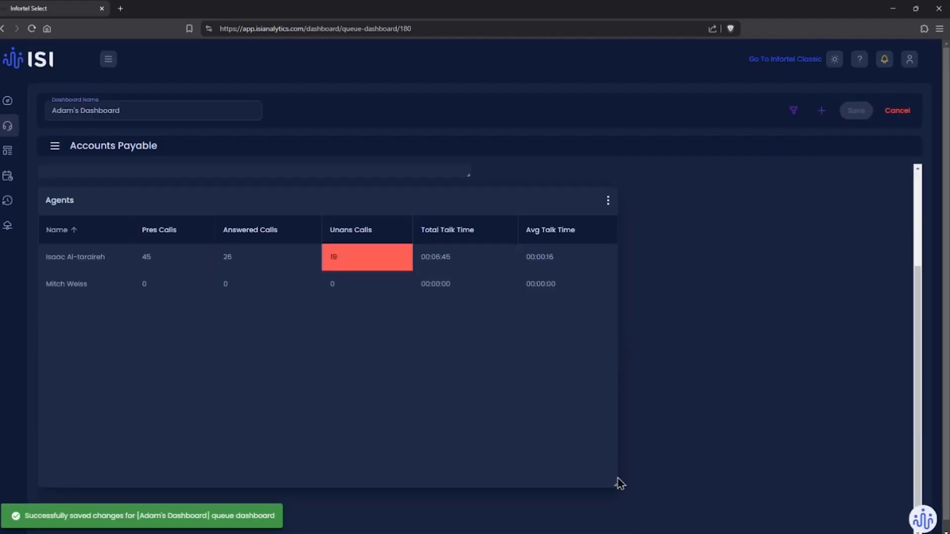
left_click_drag(606, 485, 474, 464)
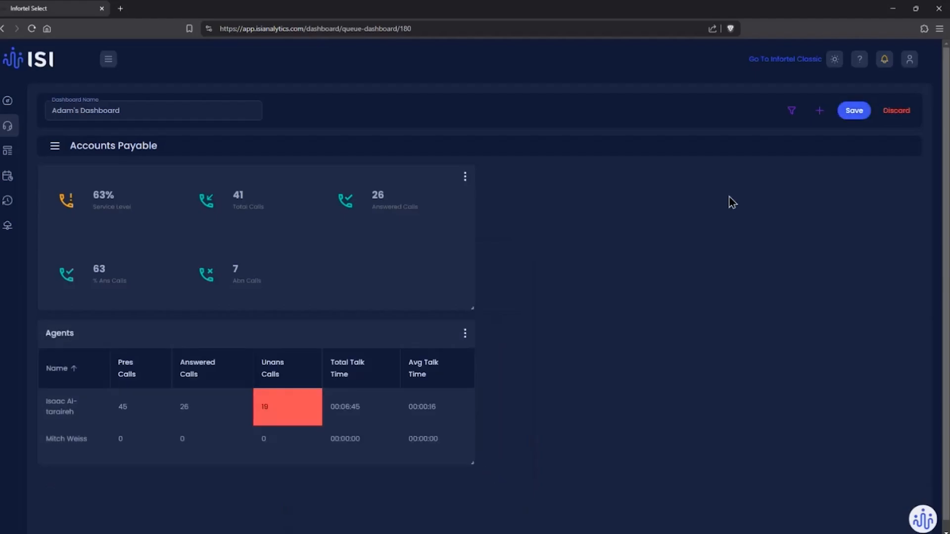
left_click(847, 112)
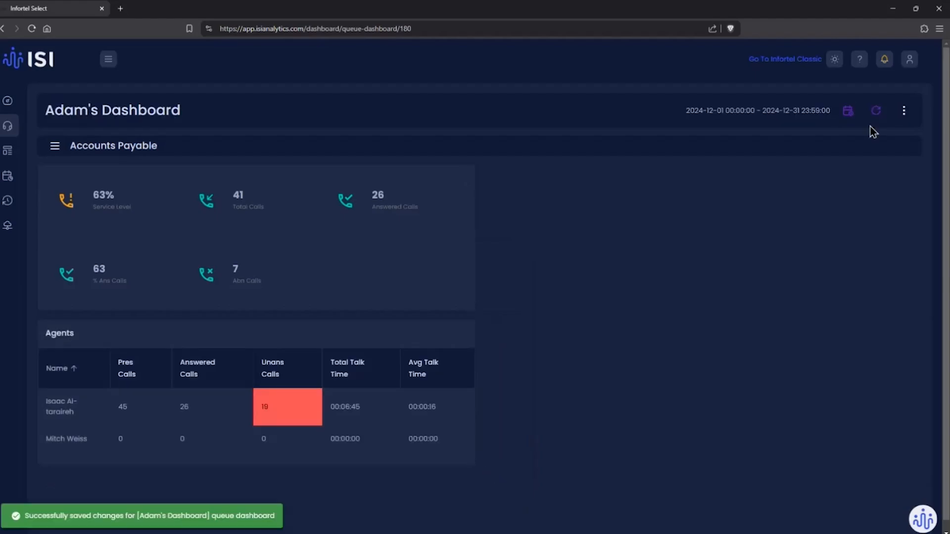
Step: Reopen the dashboard for editing and add two Donut widgets beside the existing widgets, each narrowed to about half its default width
left_click(904, 112)
left_click(854, 159)
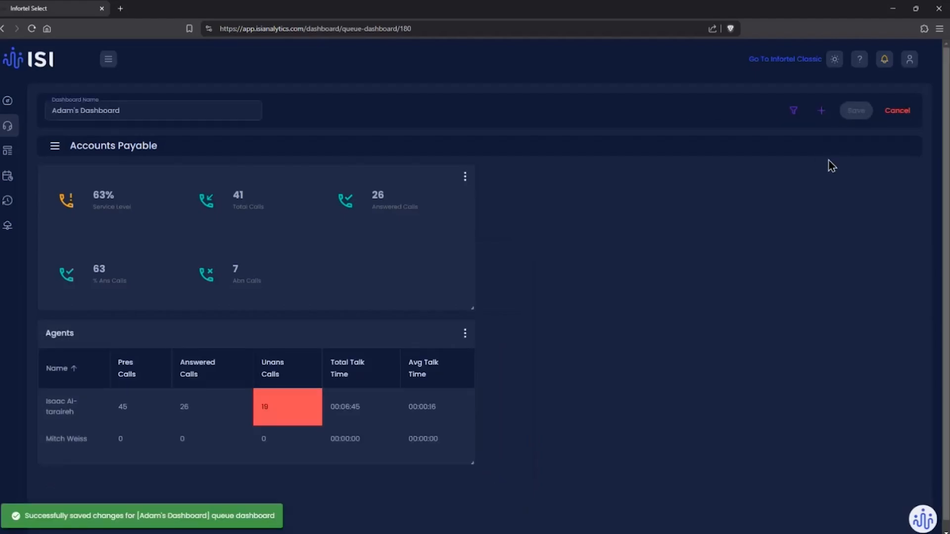
left_click(821, 113)
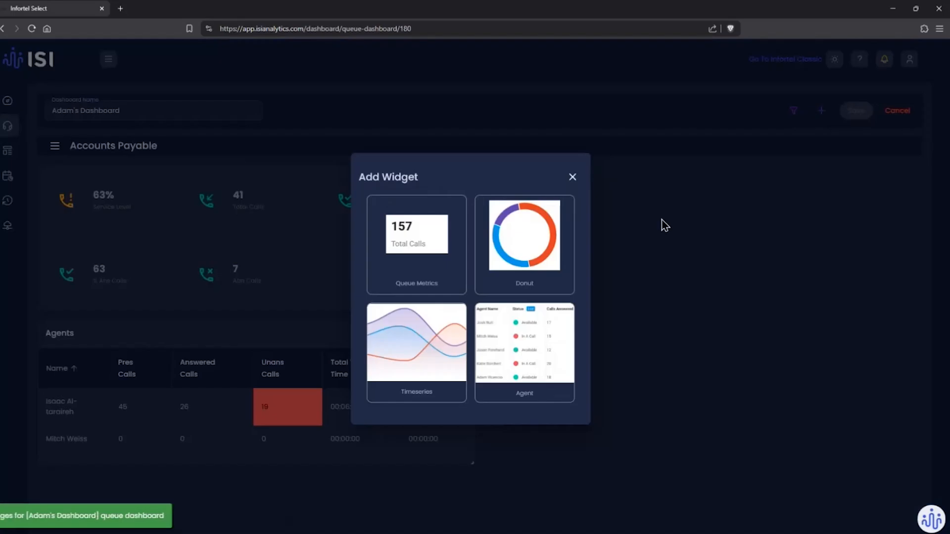
left_click(551, 247)
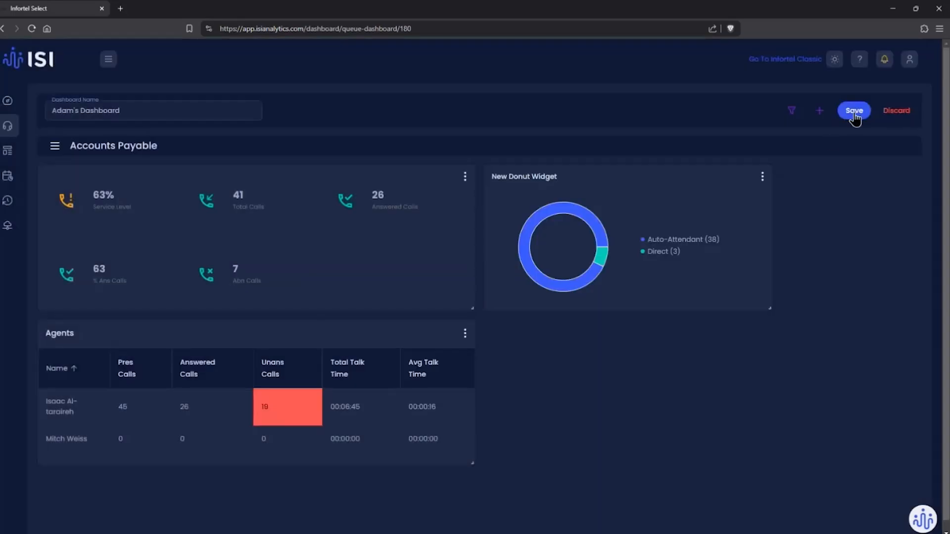
left_click(820, 110)
left_click(568, 262)
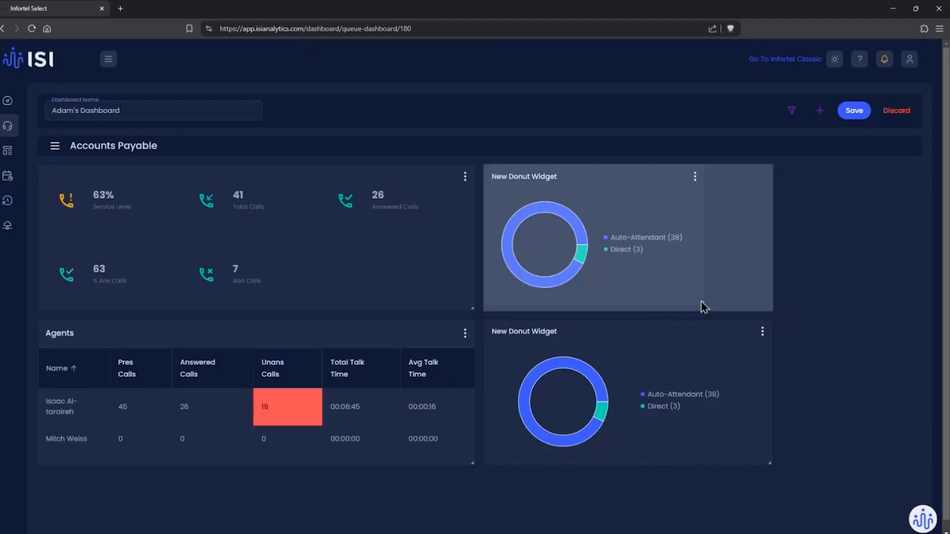
left_click_drag(770, 299, 622, 310)
left_click_drag(770, 464, 623, 464)
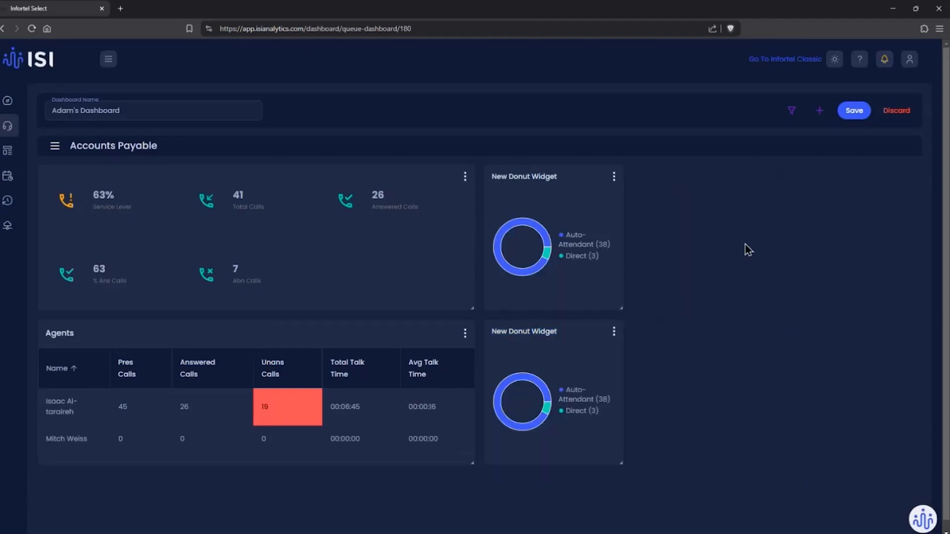
Step: Add two more Donut widgets to the dashboard, beside the two narrow Donut widgets
left_click(816, 113)
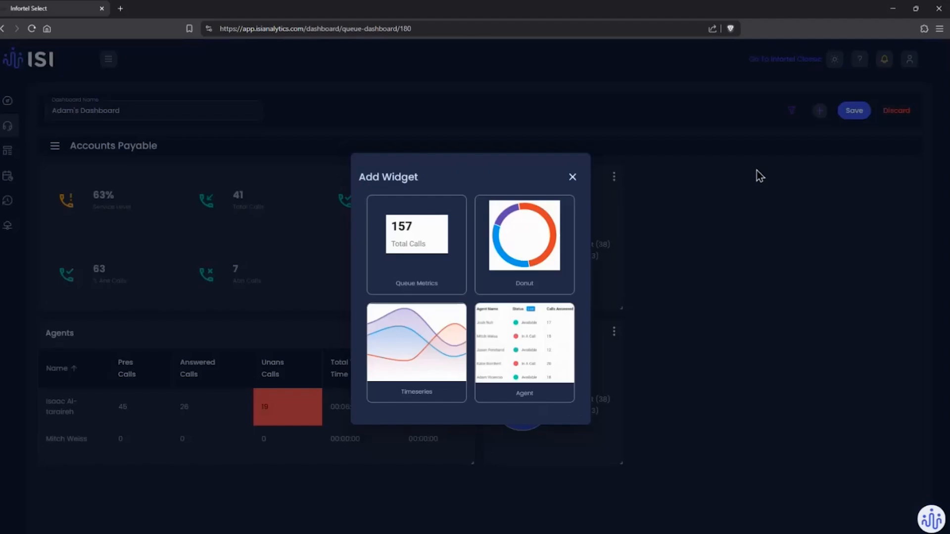
left_click(554, 244)
left_click(820, 110)
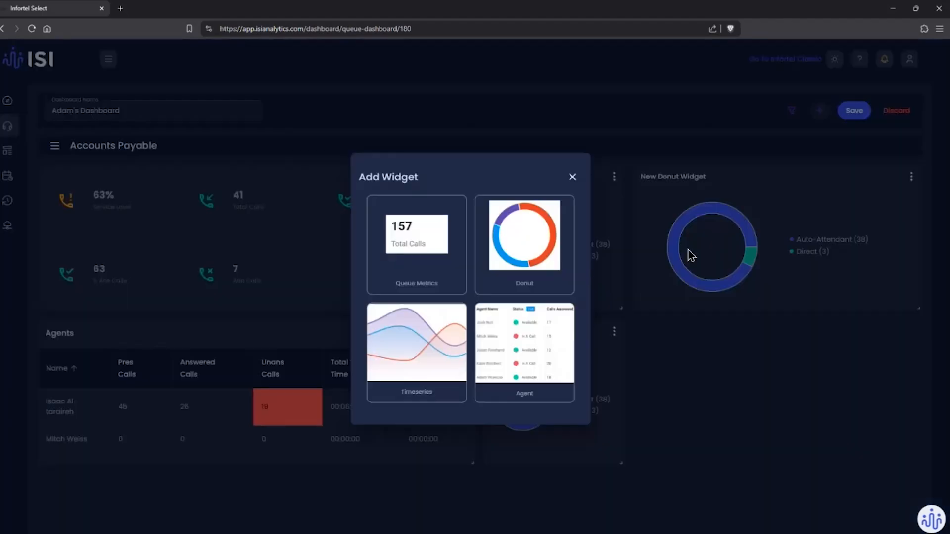
left_click(549, 257)
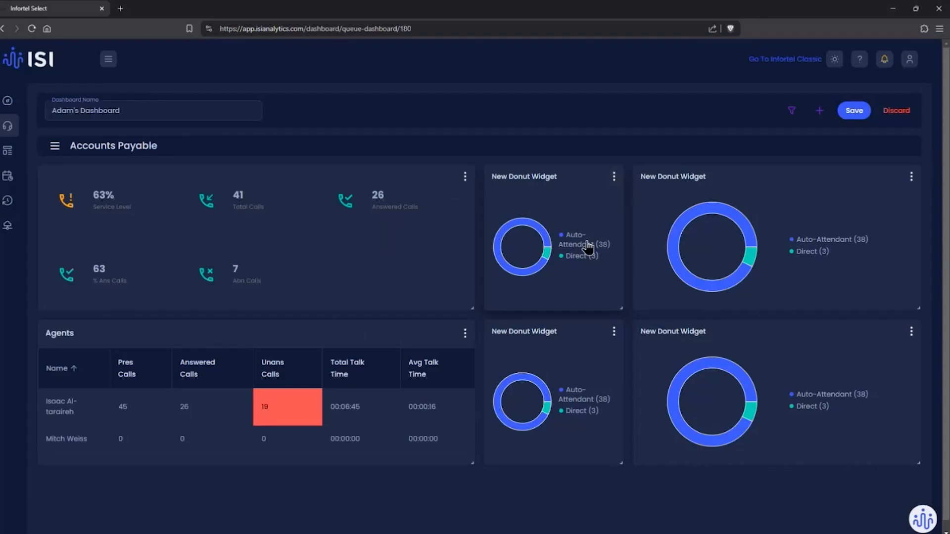
Step: Configure the upper narrow Donut widget: group by Queue Source Type, name it "Q. Source Type", and use the pie graph type
left_click(614, 177)
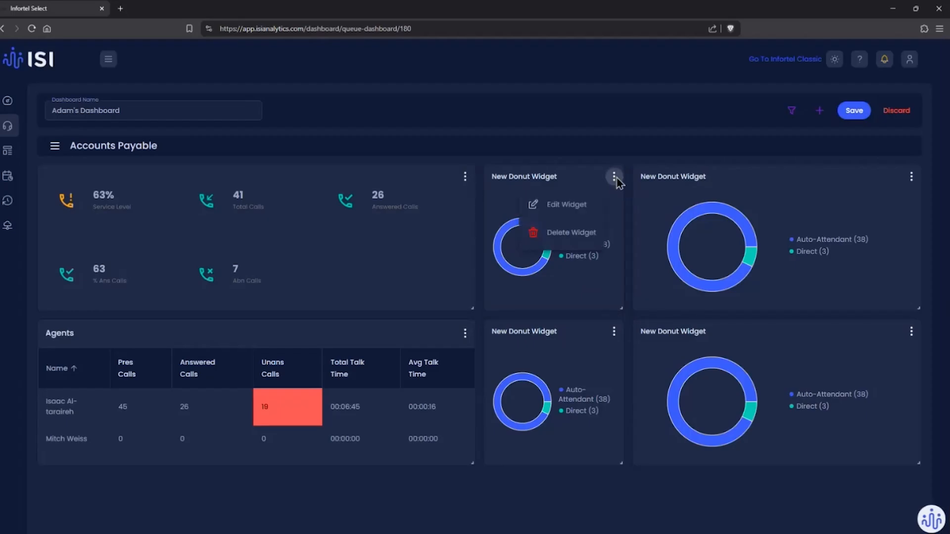
left_click(569, 214)
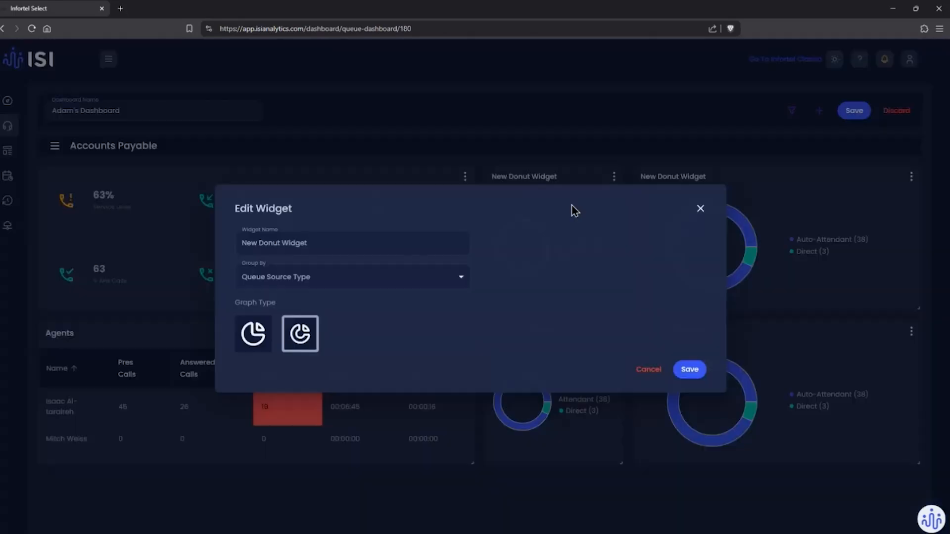
left_click(285, 277)
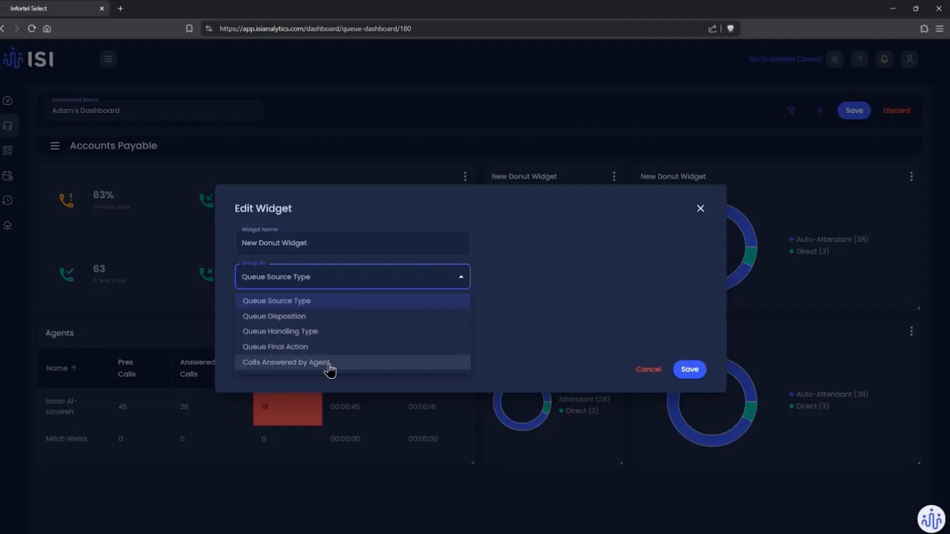
left_click(331, 301)
triple_click(313, 241)
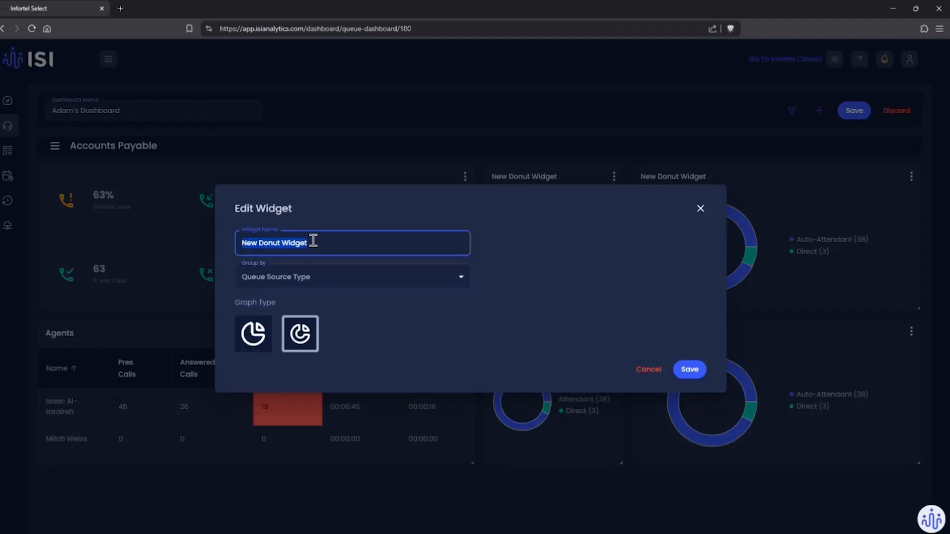
type("Q. S")
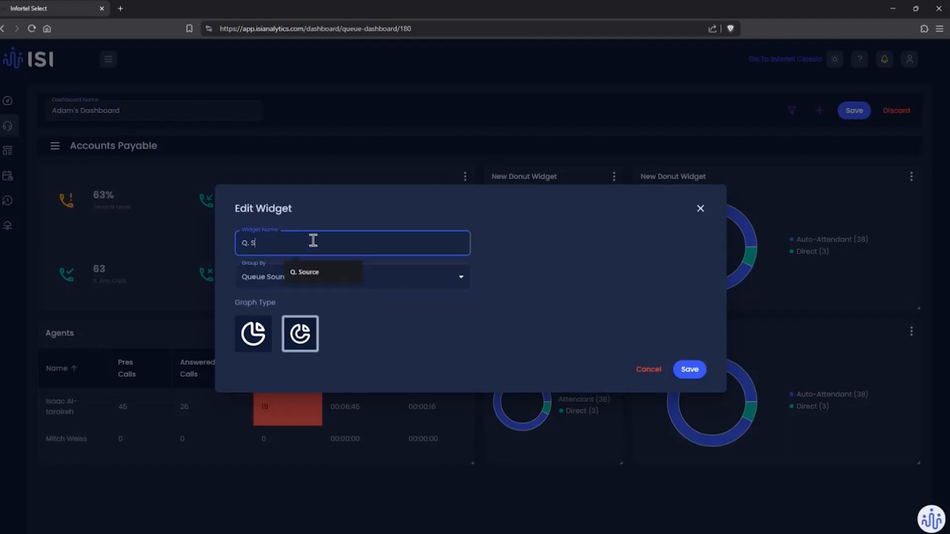
type("ource Type")
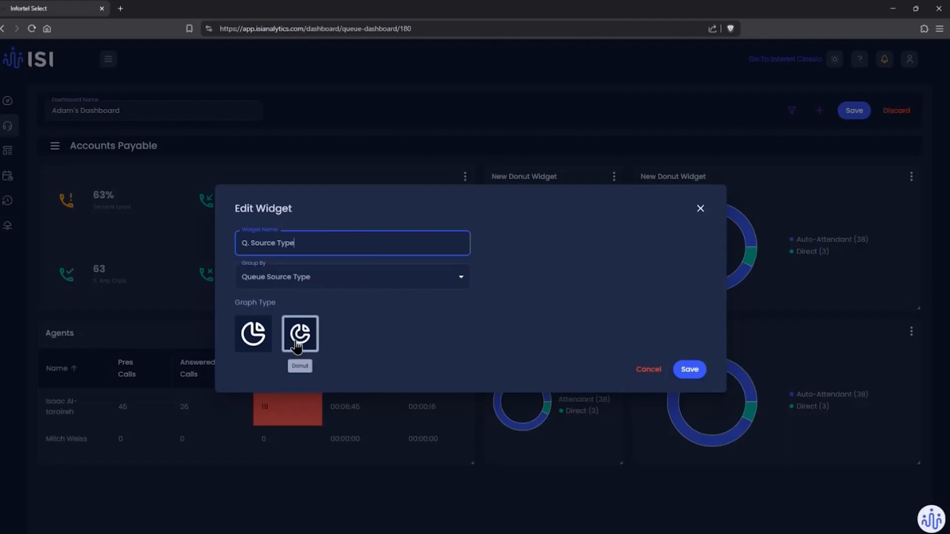
left_click(250, 342)
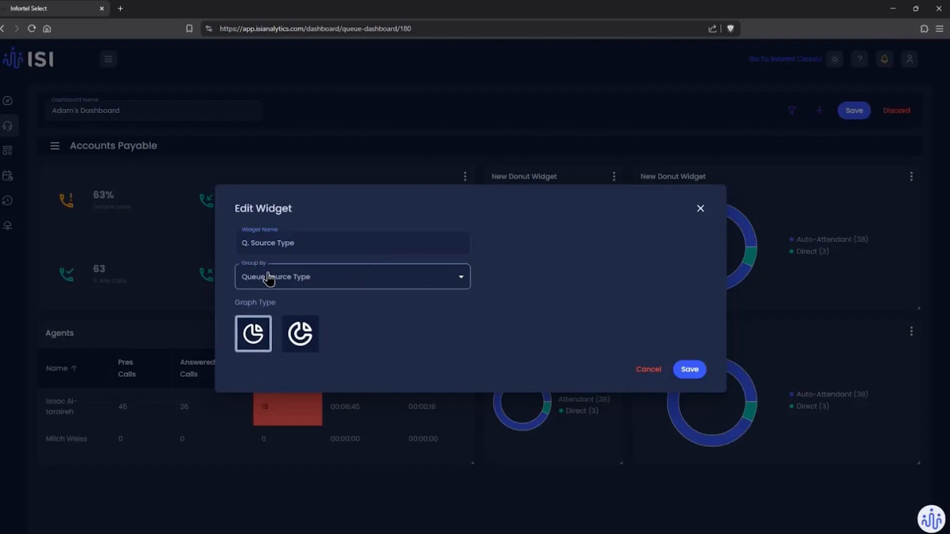
left_click(689, 370)
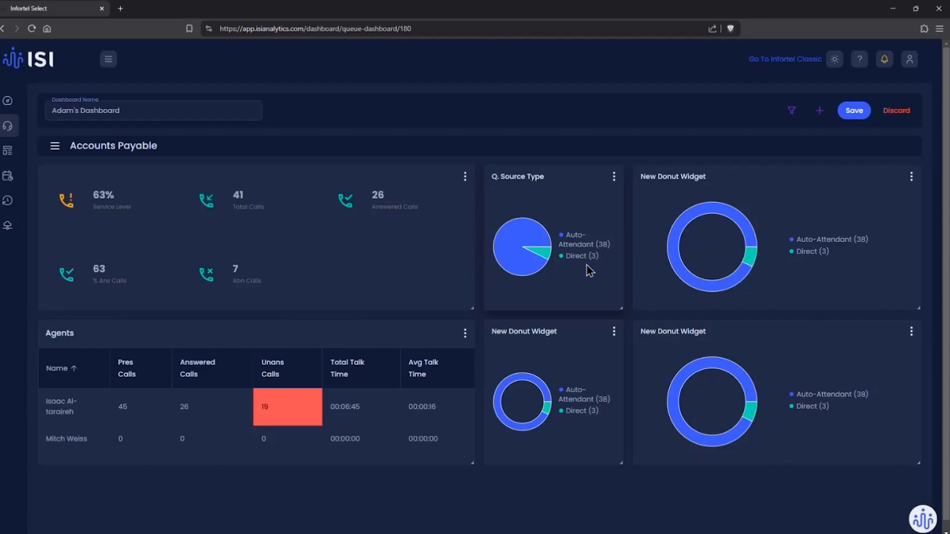
Step: Configure the lower narrow Donut widget: group by Queue Handling Type, name it "Q. Handling Type", and use the pie graph type
left_click(614, 332)
left_click(568, 359)
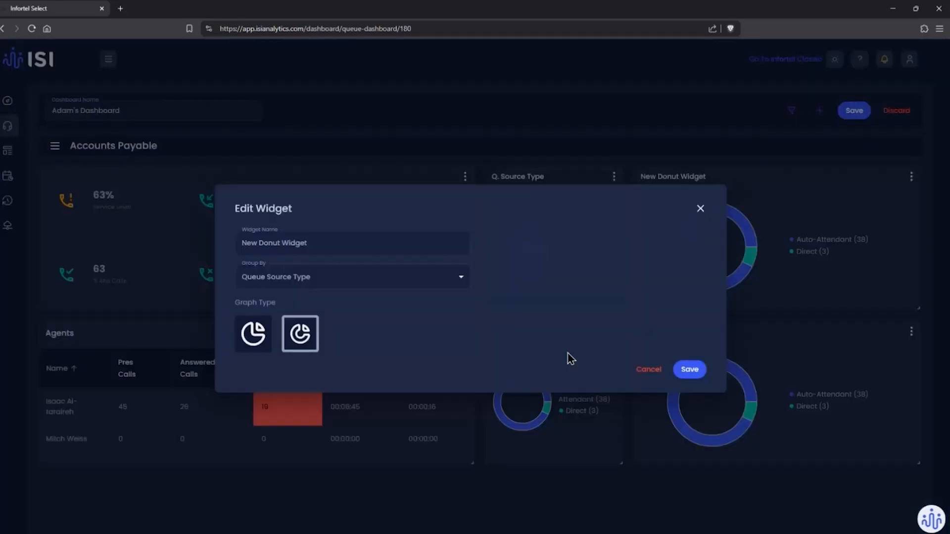
left_click(292, 275)
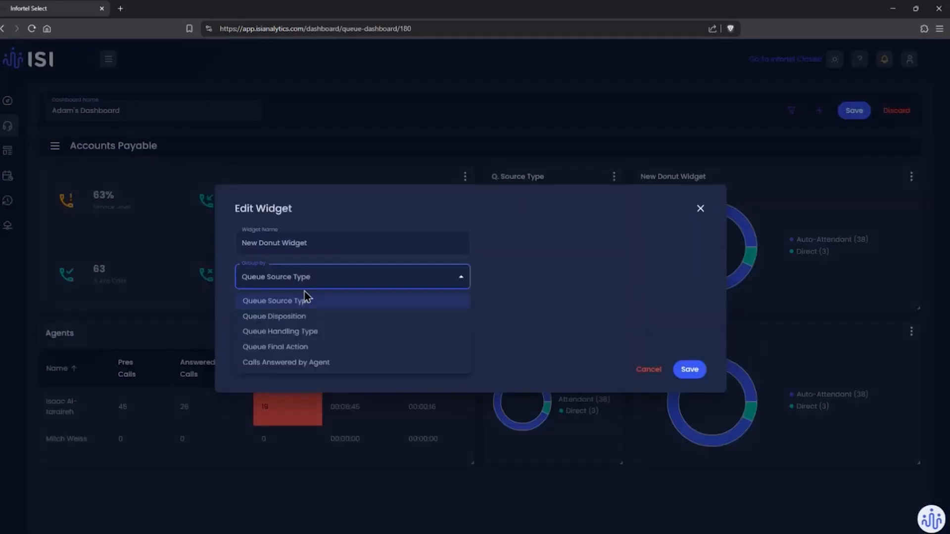
left_click(311, 332)
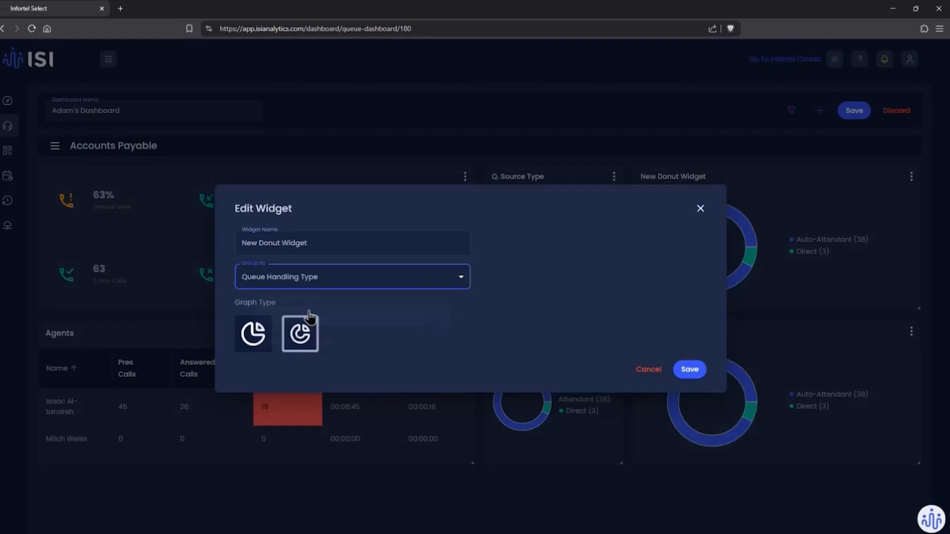
triple_click(302, 243)
type("Q.")
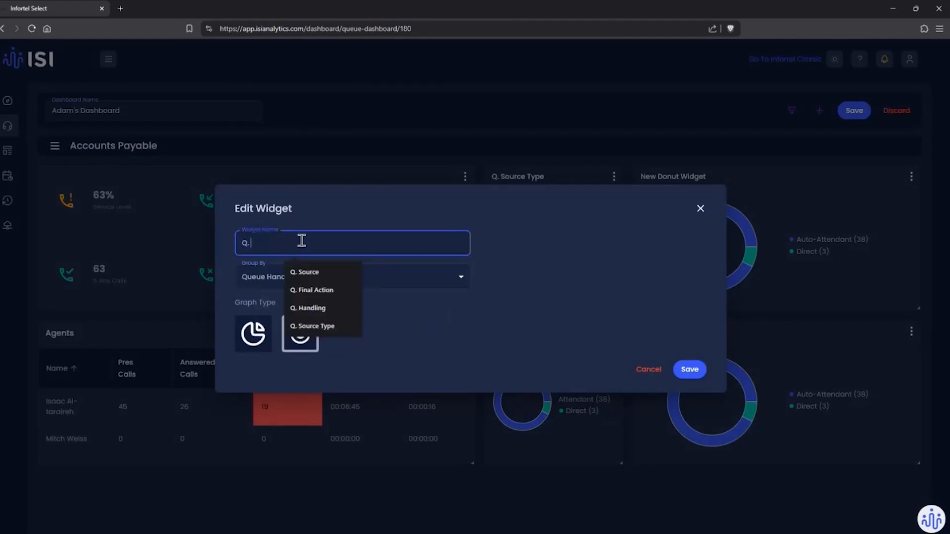
type(" Handling T")
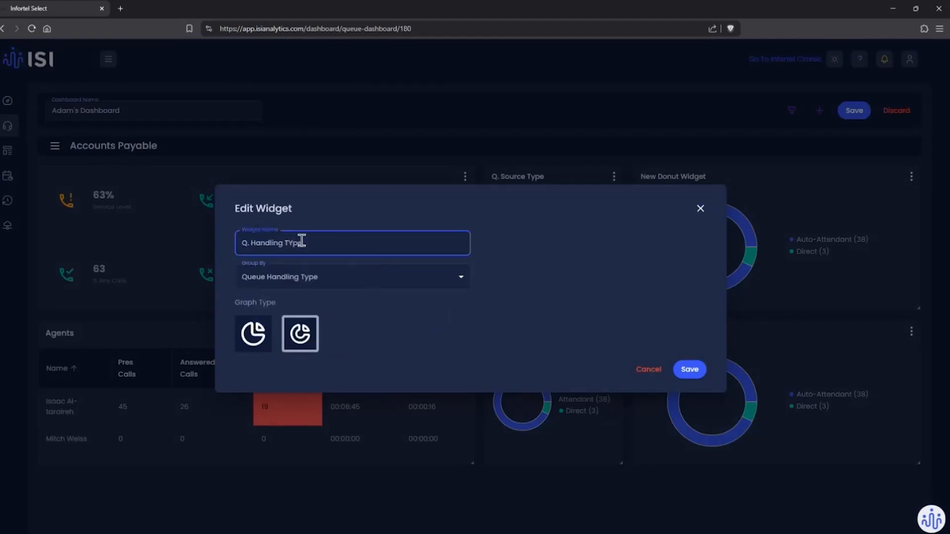
type("ype")
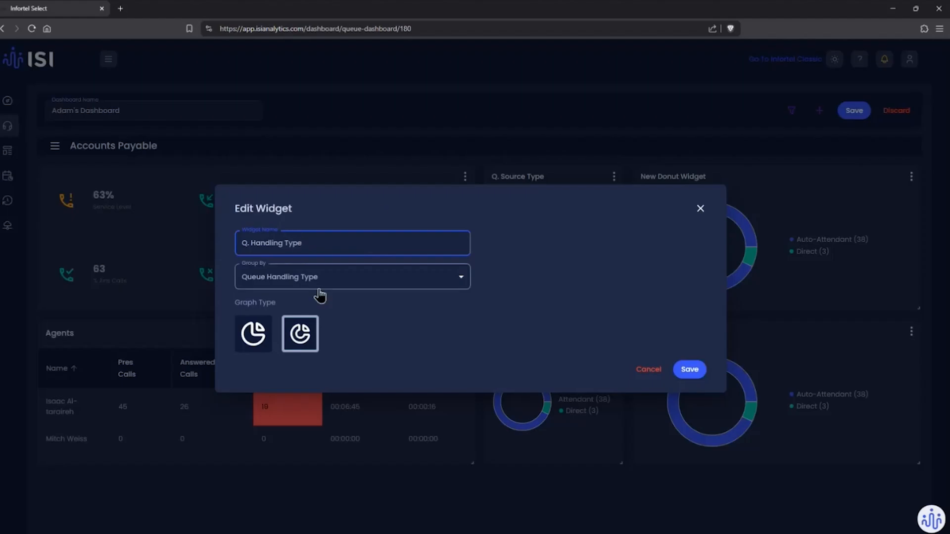
left_click(253, 336)
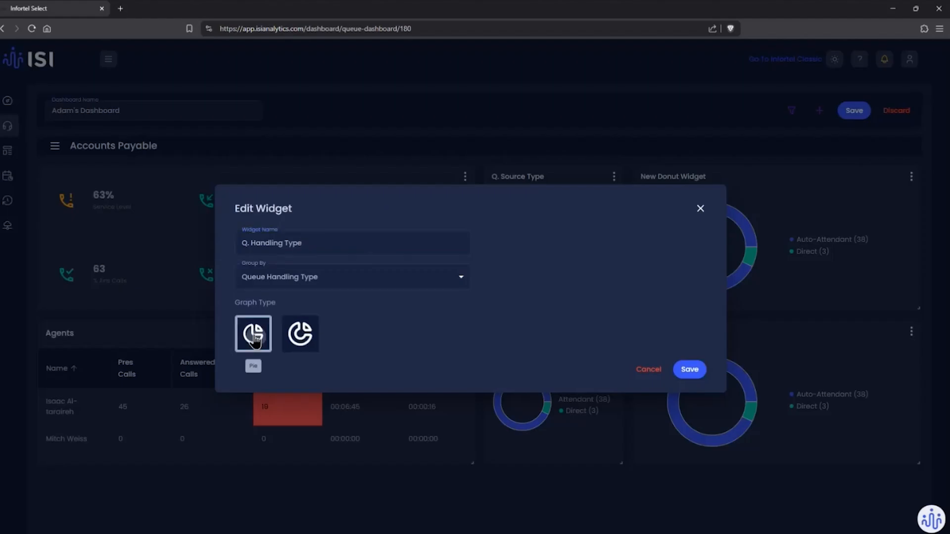
left_click(689, 369)
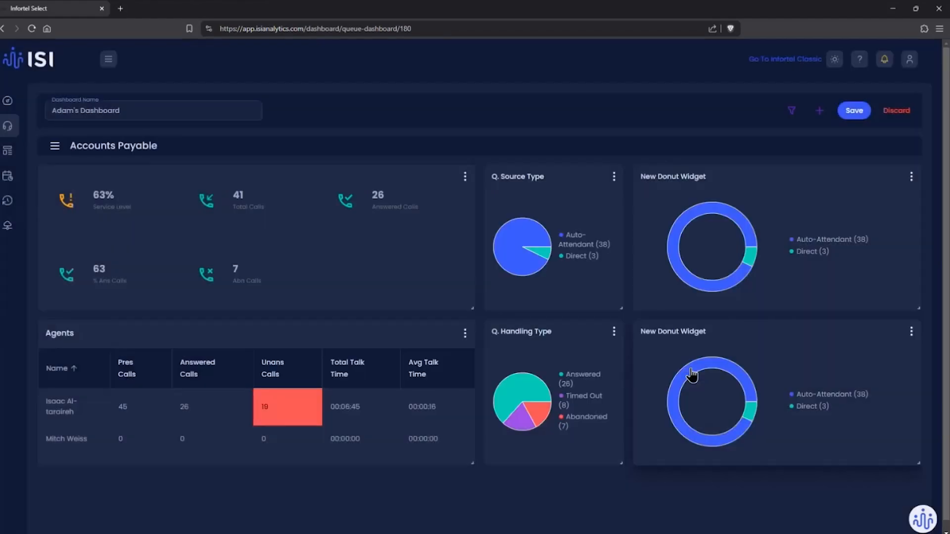
Step: Reopen the Q. Handling Type widget's settings to check them and save the widget again
left_click(613, 331)
left_click(576, 364)
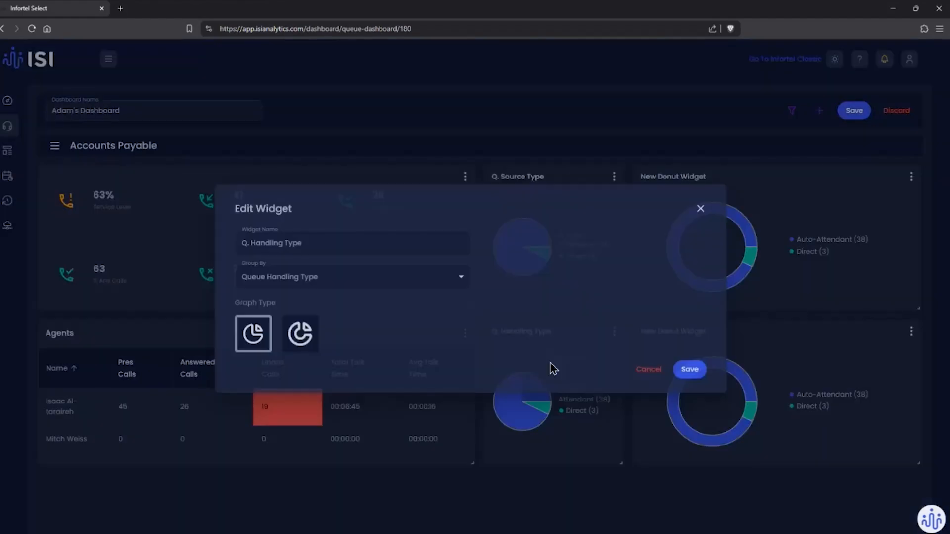
left_click(689, 369)
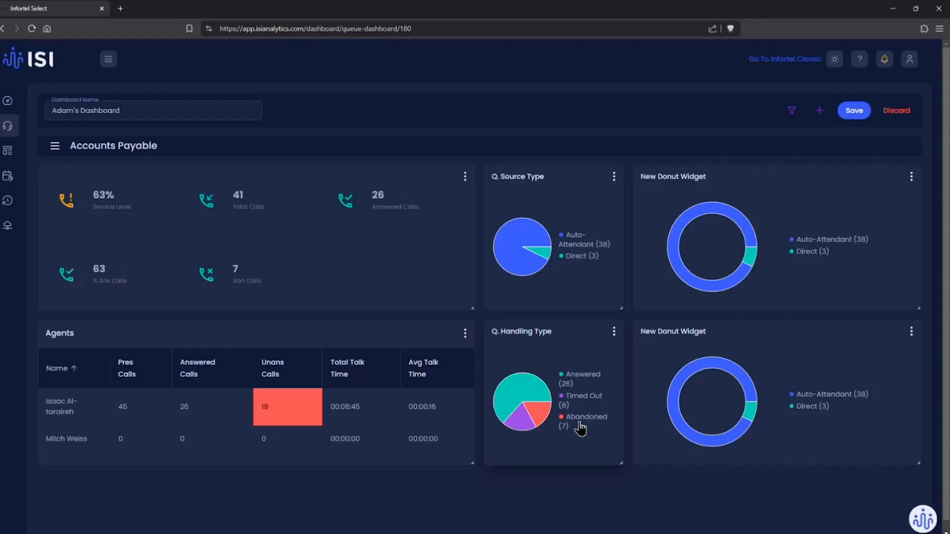
Step: Group the upper wide Donut widget by Queue Final Action and name it "Q. Final Action"
left_click(912, 177)
left_click(872, 205)
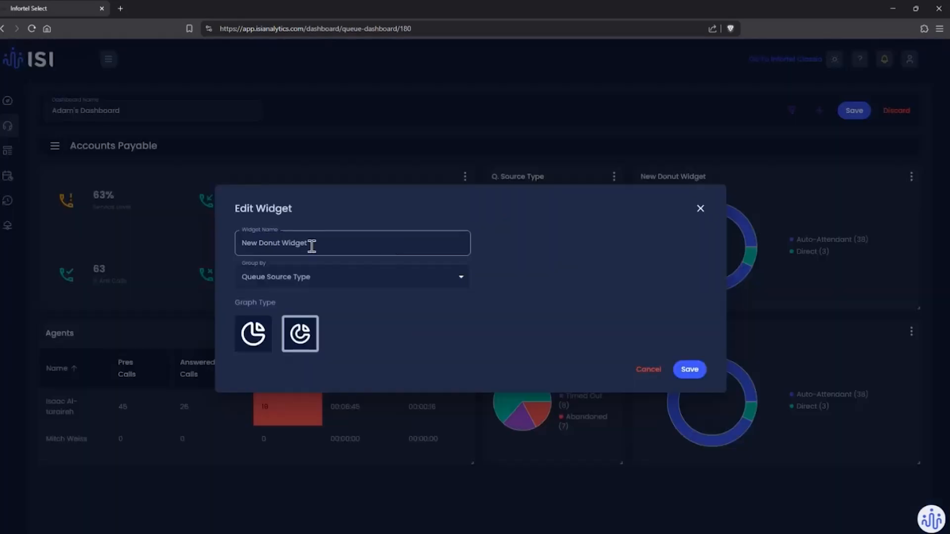
left_click(304, 286)
left_click(281, 348)
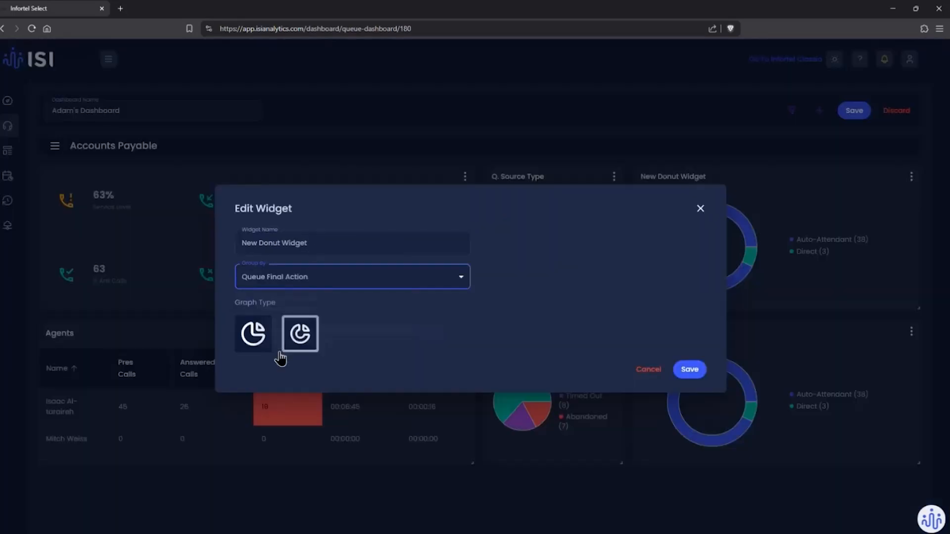
triple_click(309, 243)
type("Q")
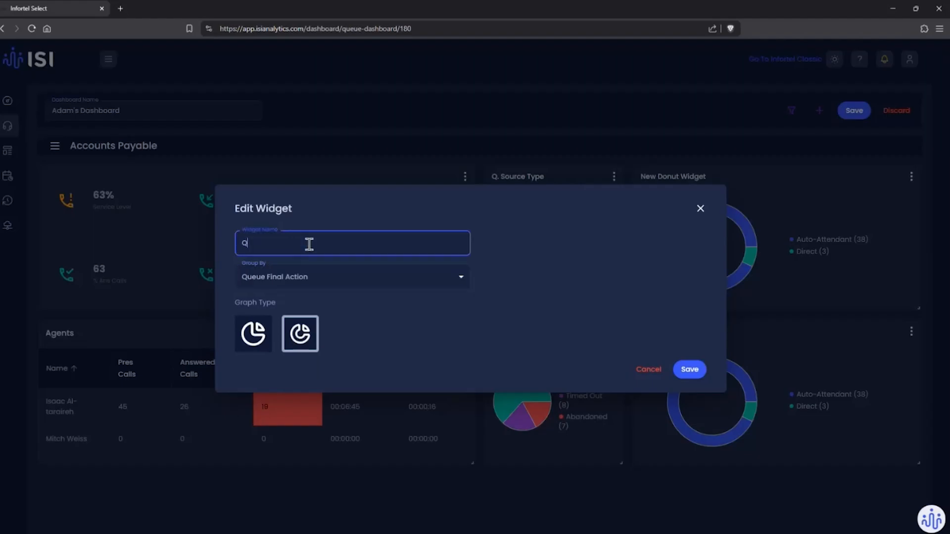
type(". Final Acti")
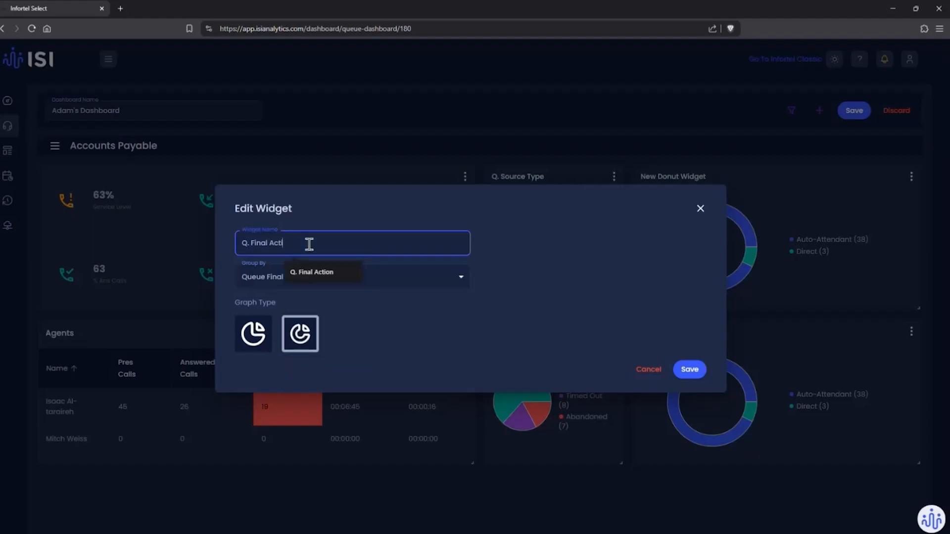
type("on")
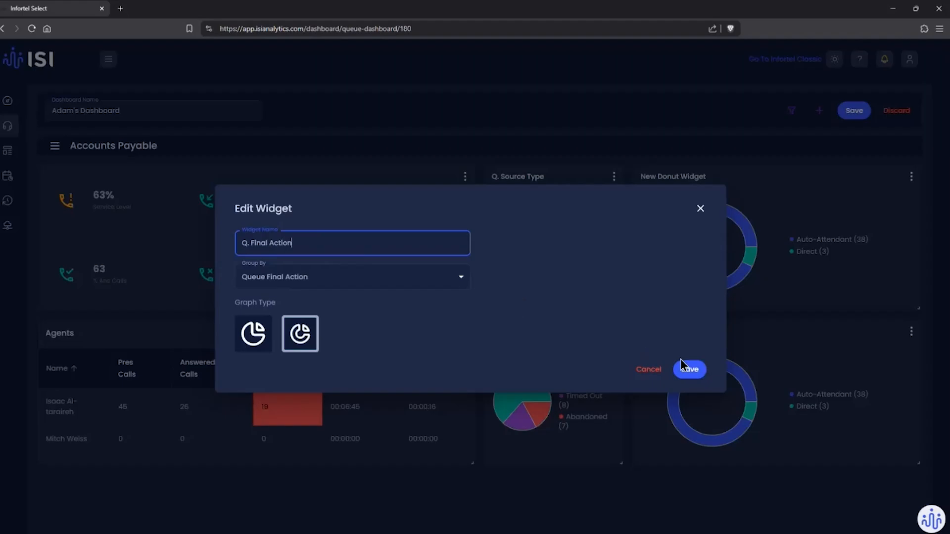
left_click(687, 369)
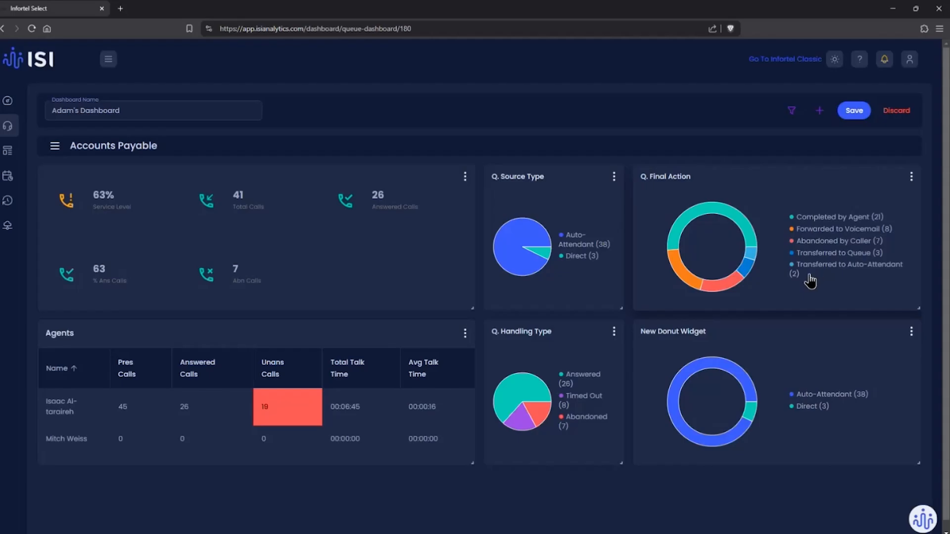
Step: Group the remaining Donut widget by Calls Answered by Agent and name it "Call Ans. By Agent"
left_click(912, 334)
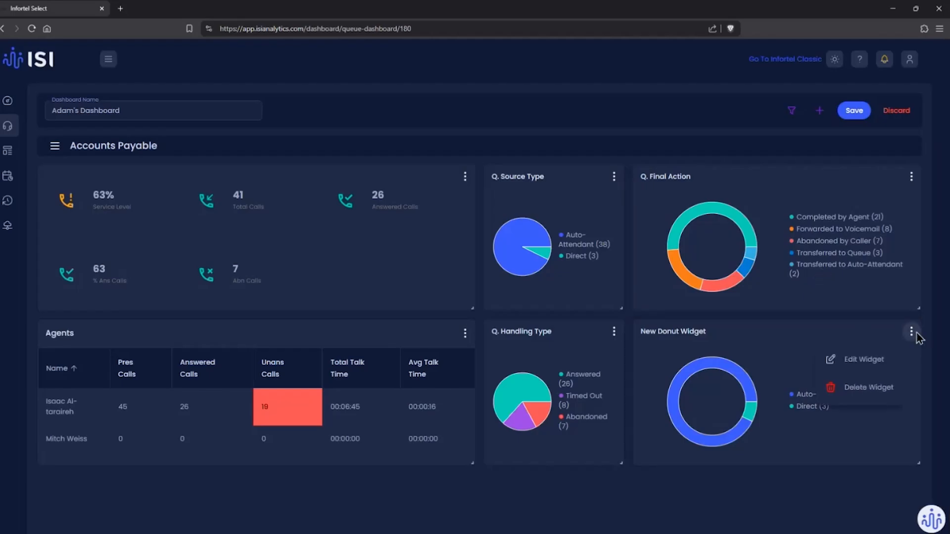
left_click(834, 363)
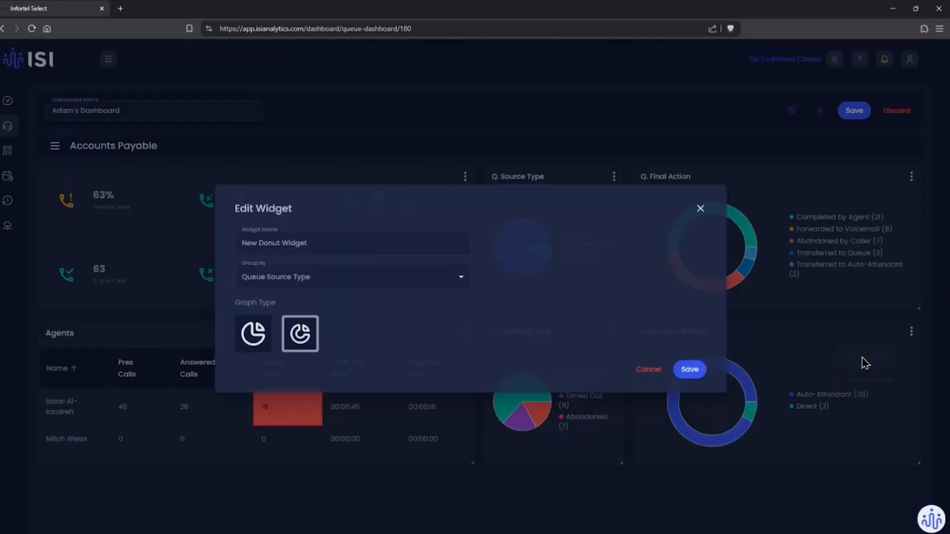
left_click(382, 287)
left_click(320, 366)
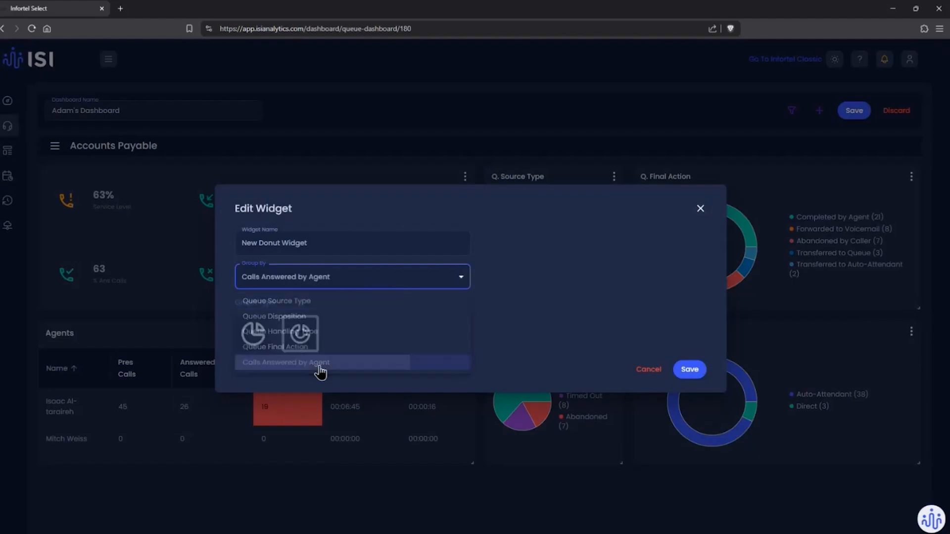
left_click(302, 242)
triple_click(303, 242)
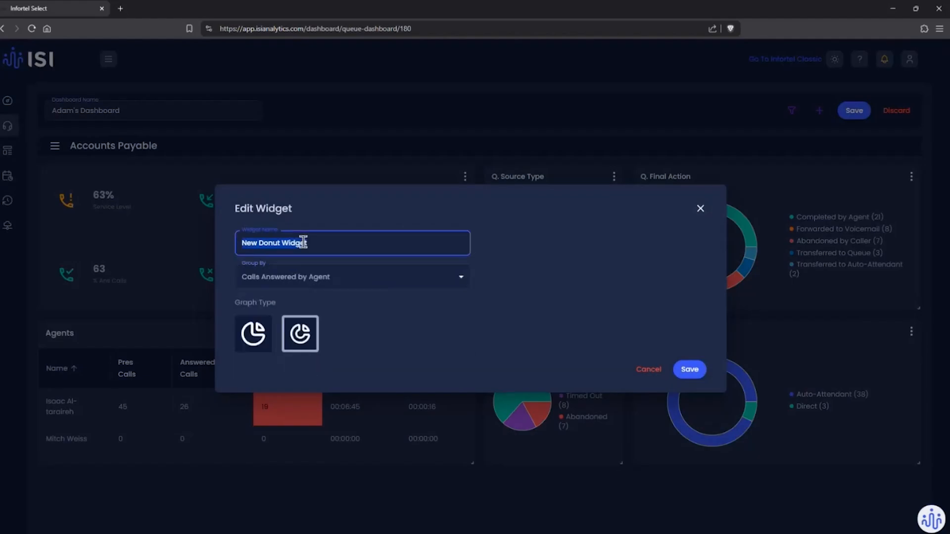
type("Call Ans. By Agent")
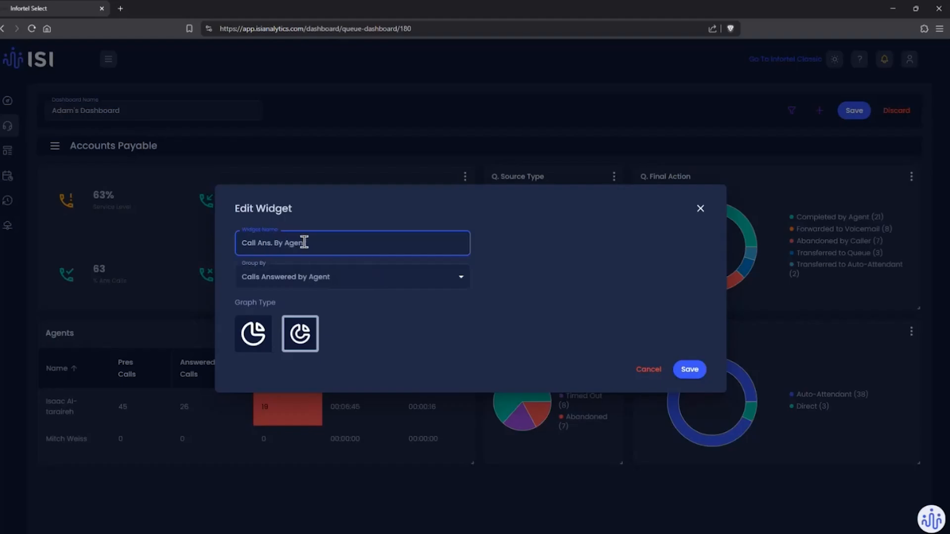
left_click(696, 376)
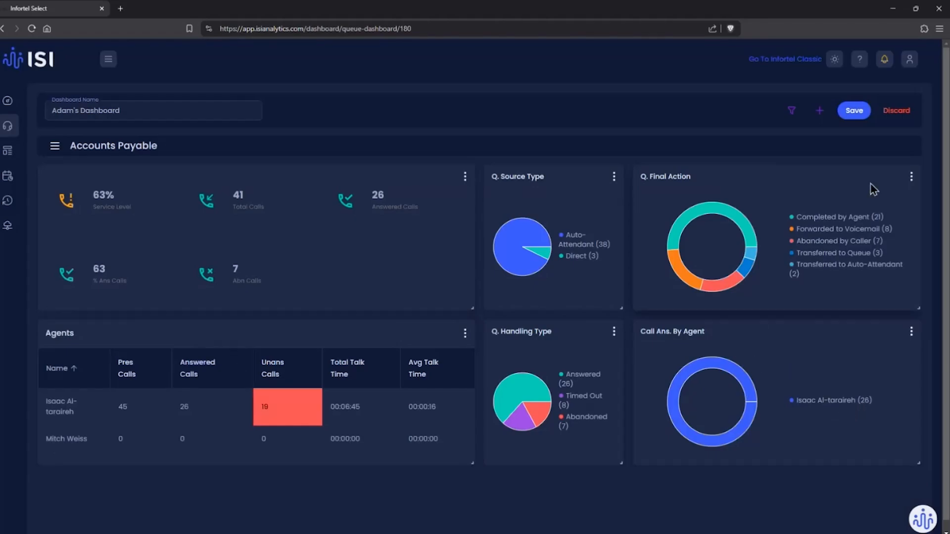
Step: Save the dashboard and reopen it for editing
left_click(855, 111)
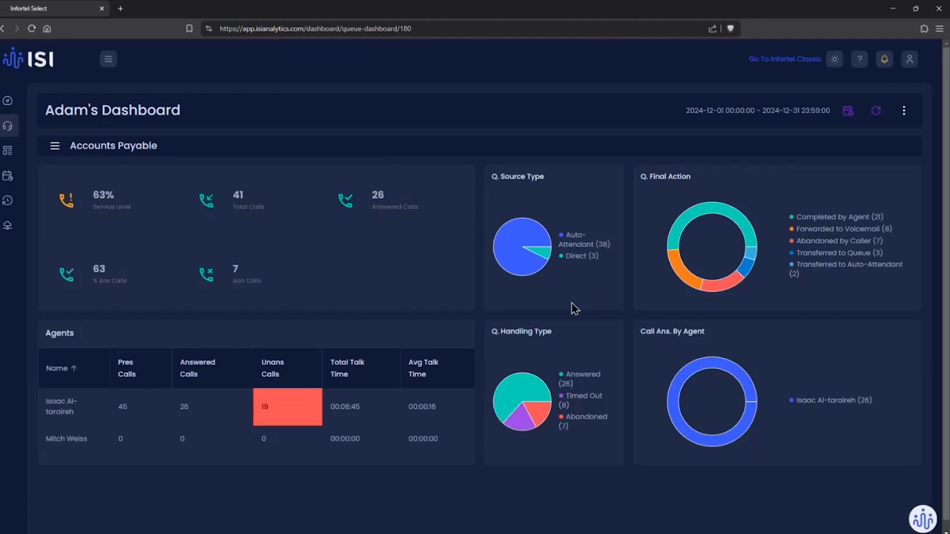
left_click(903, 110)
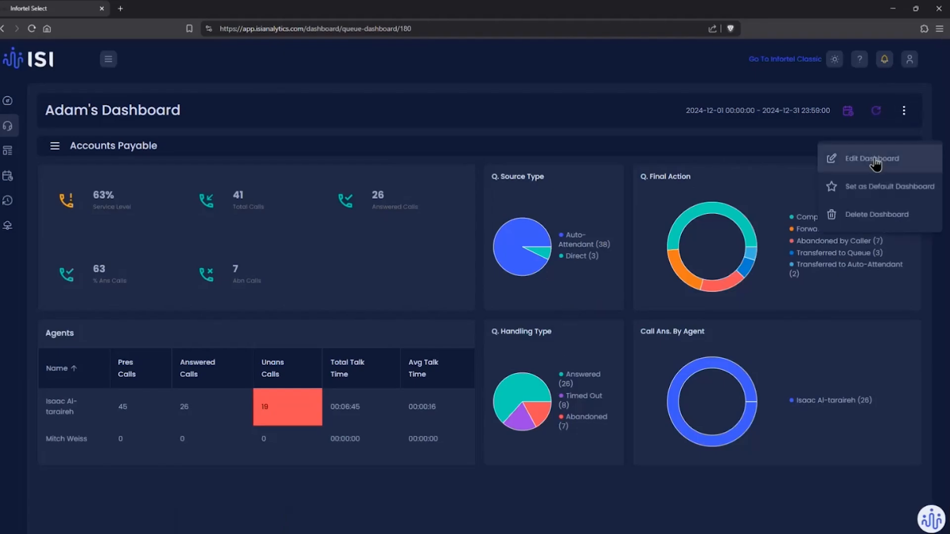
left_click(876, 164)
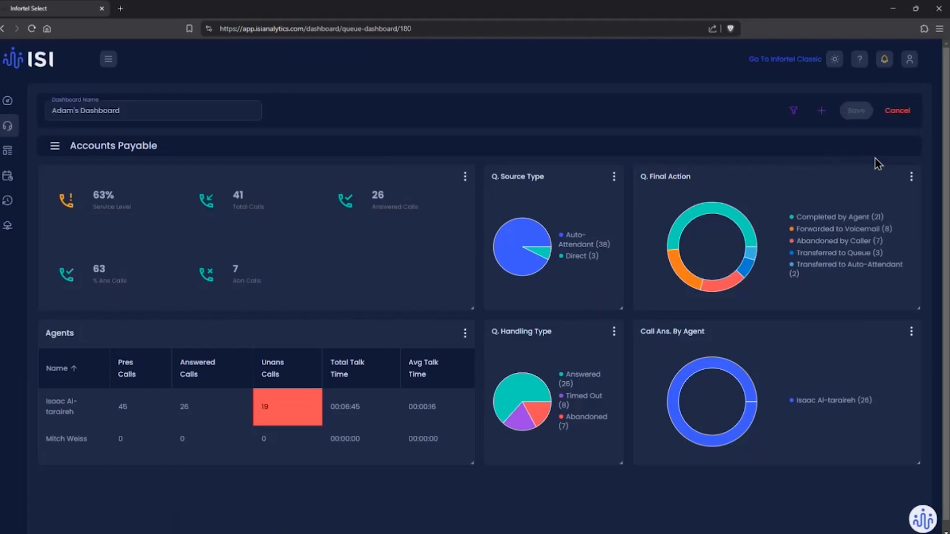
Step: Add three Timeseries widgets to the dashboard
left_click(823, 110)
left_click(440, 347)
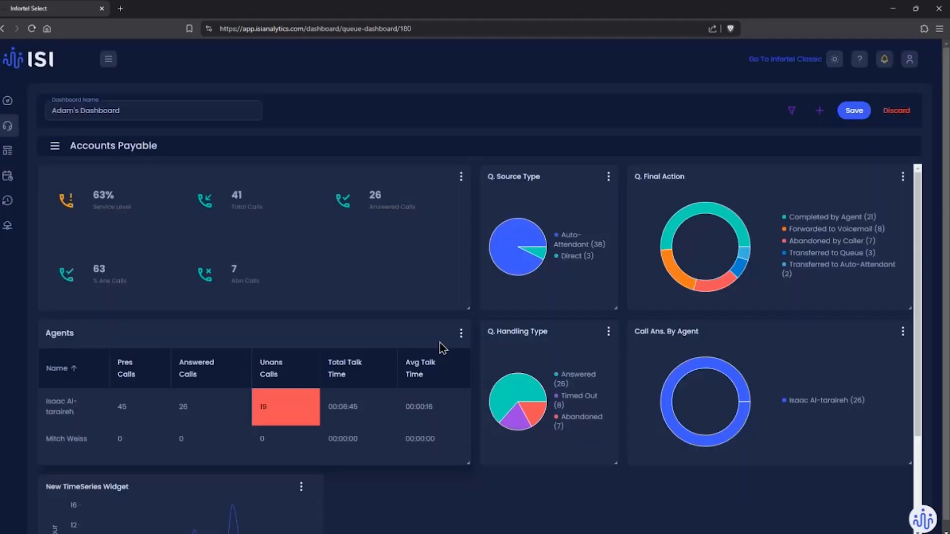
left_click(817, 113)
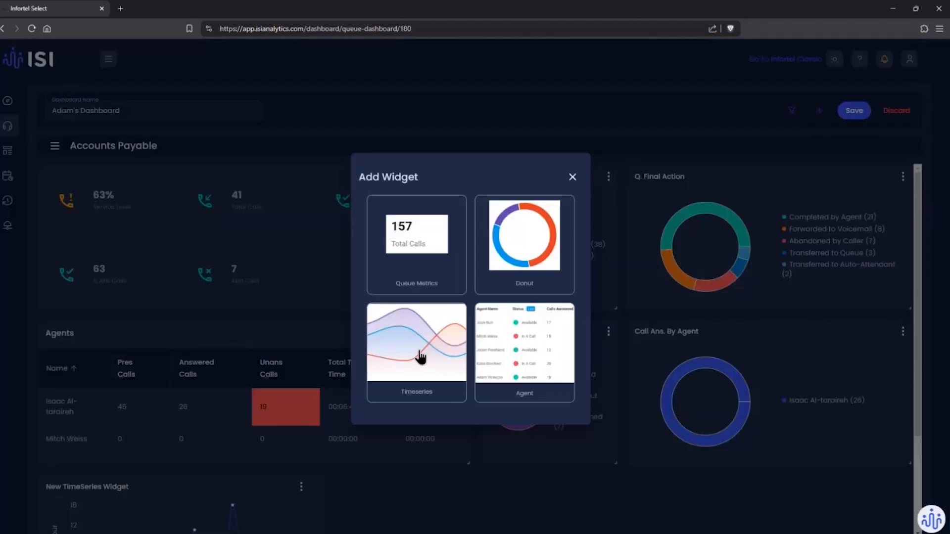
left_click(420, 357)
left_click(819, 110)
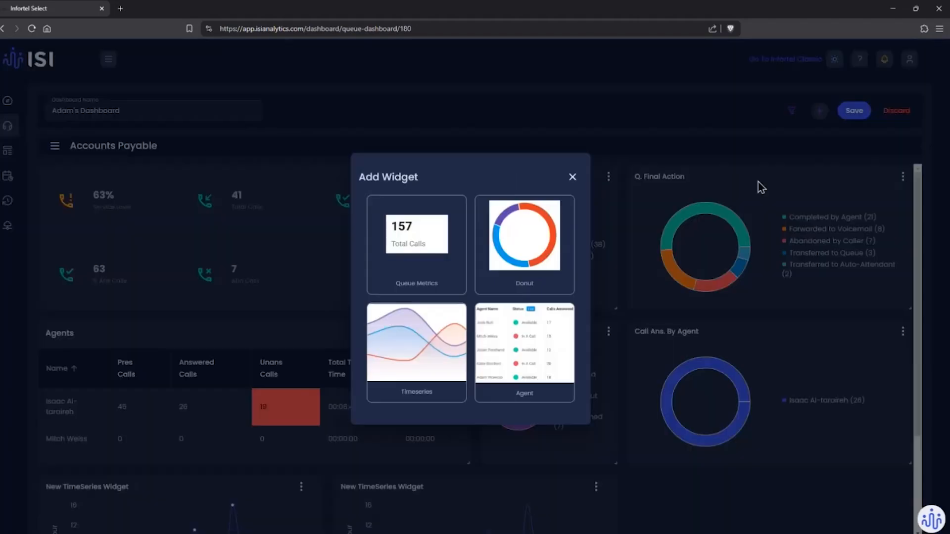
left_click(377, 340)
Step: Open the first TimeSeries widget's settings and examine the choices for Group Time By, Type and Group By
scroll(425, 333, "down", 3)
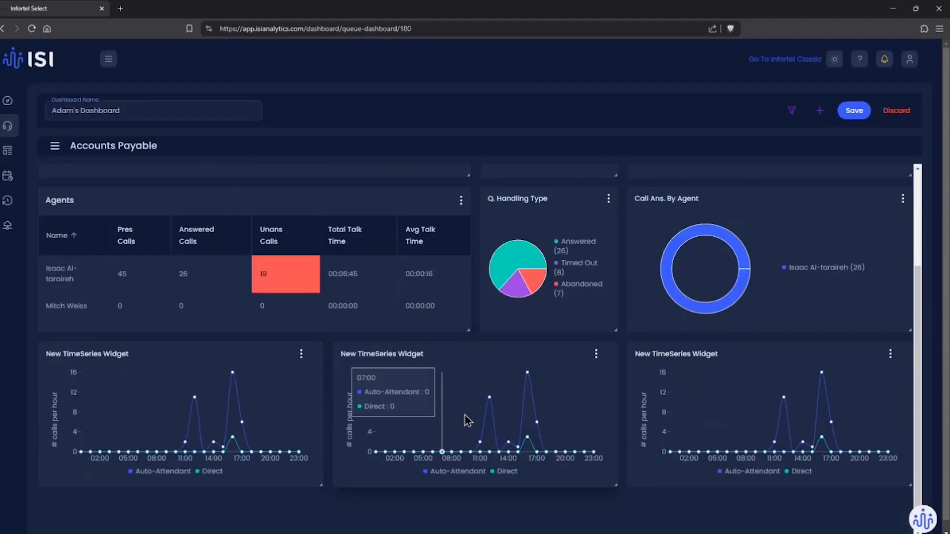
left_click(301, 357)
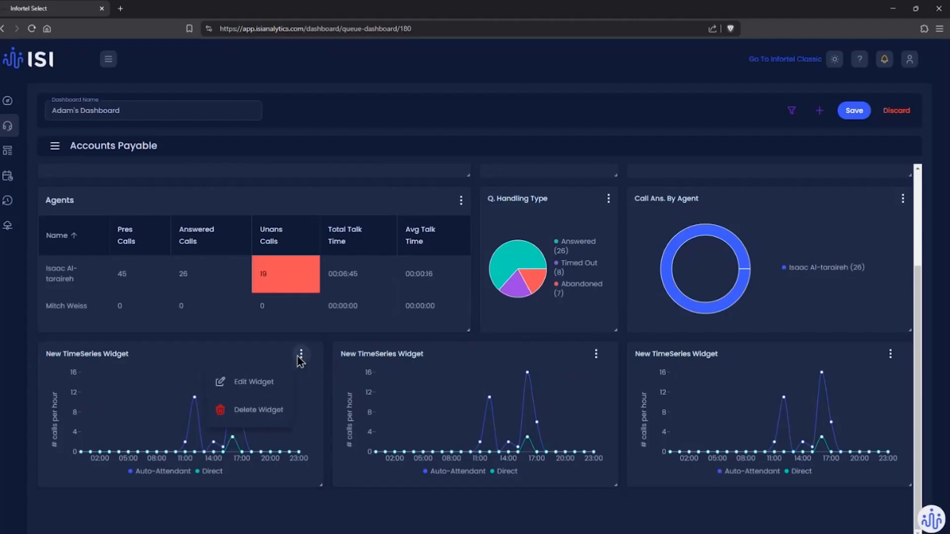
left_click(258, 384)
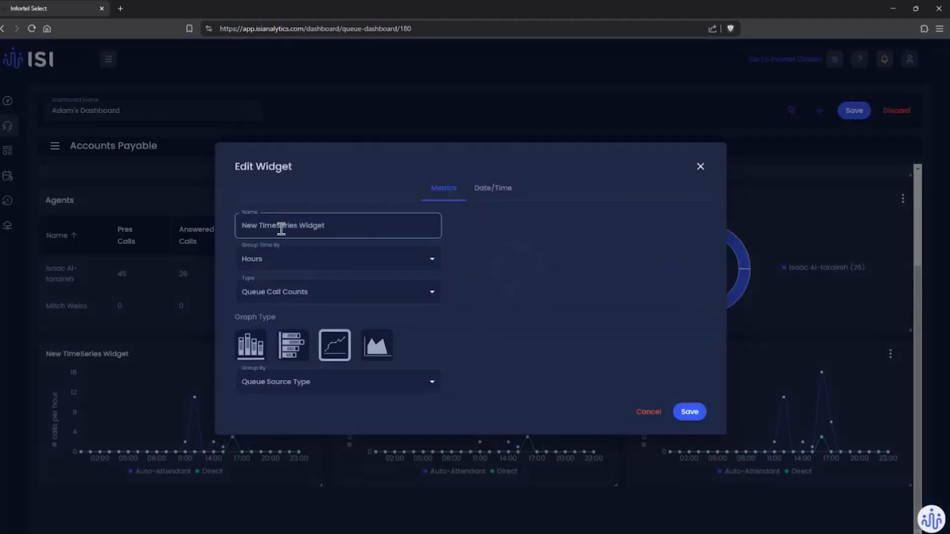
left_click(302, 261)
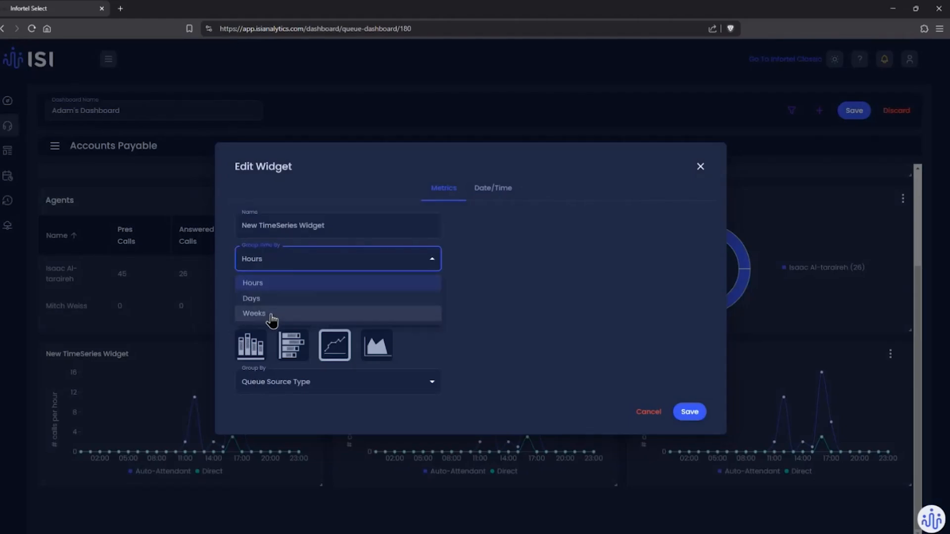
left_click(464, 263)
left_click(366, 293)
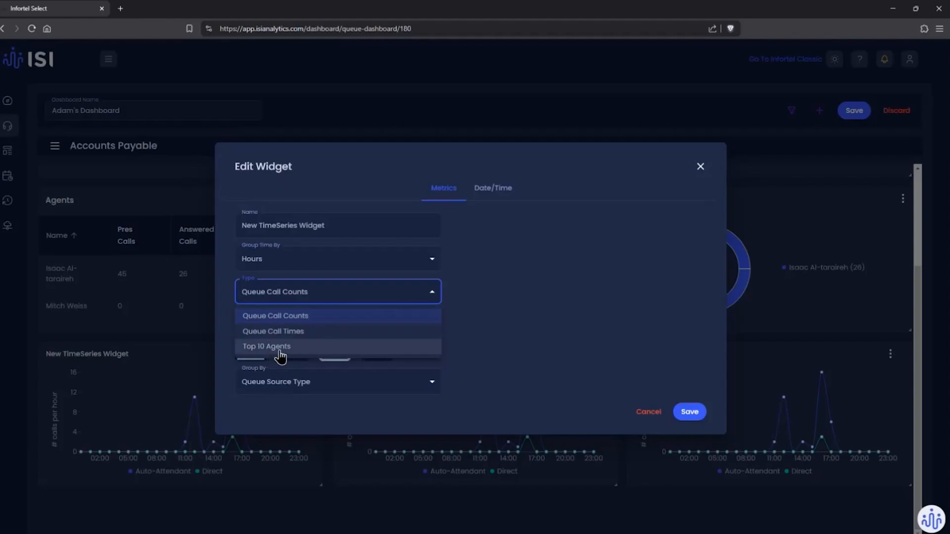
left_click(289, 318)
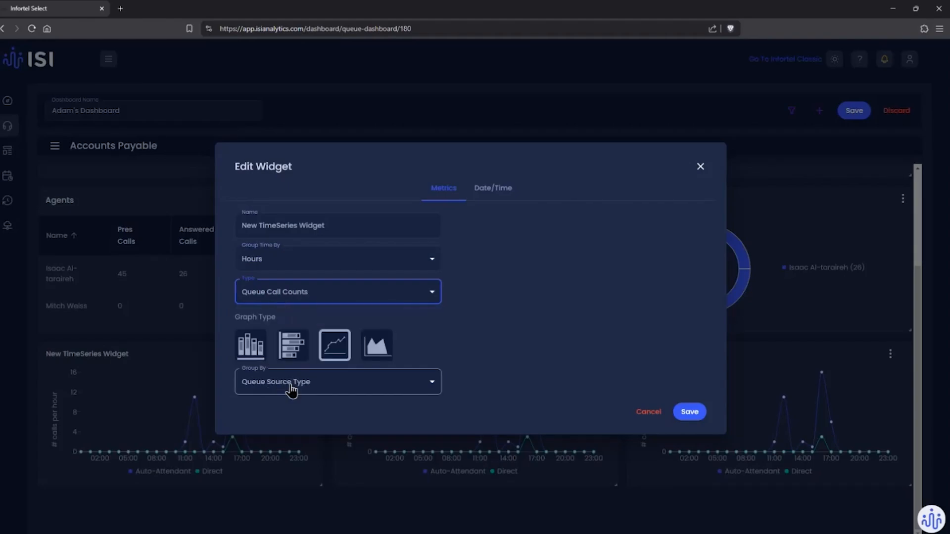
left_click(313, 385)
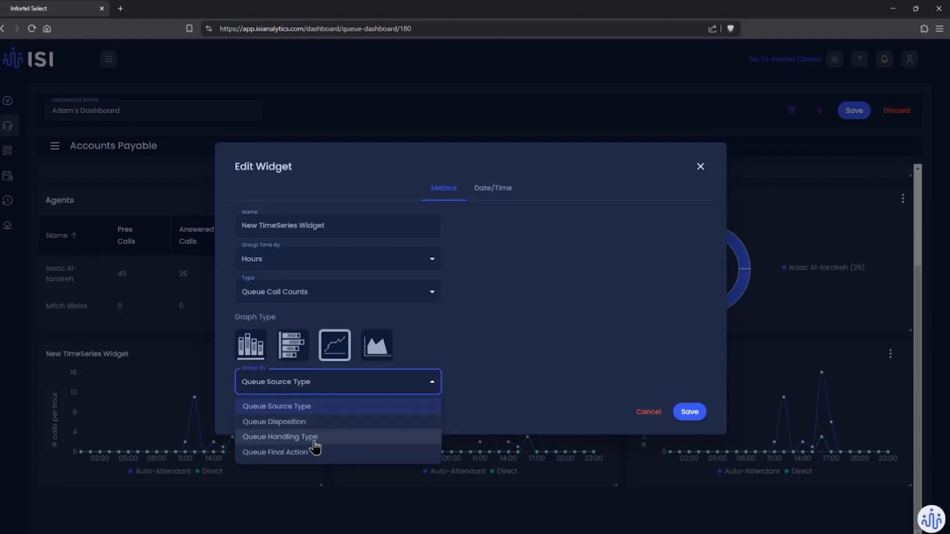
left_click(490, 351)
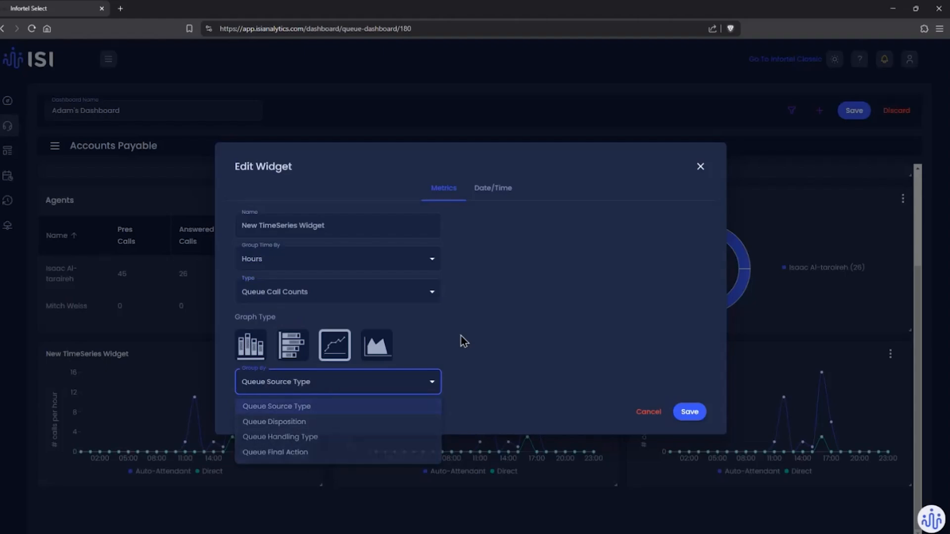
Step: Try the Queue Call Times type with an added metric row and the Top 10 Agents type, returning the widget to Queue Call Counts
left_click(378, 290)
left_click(330, 331)
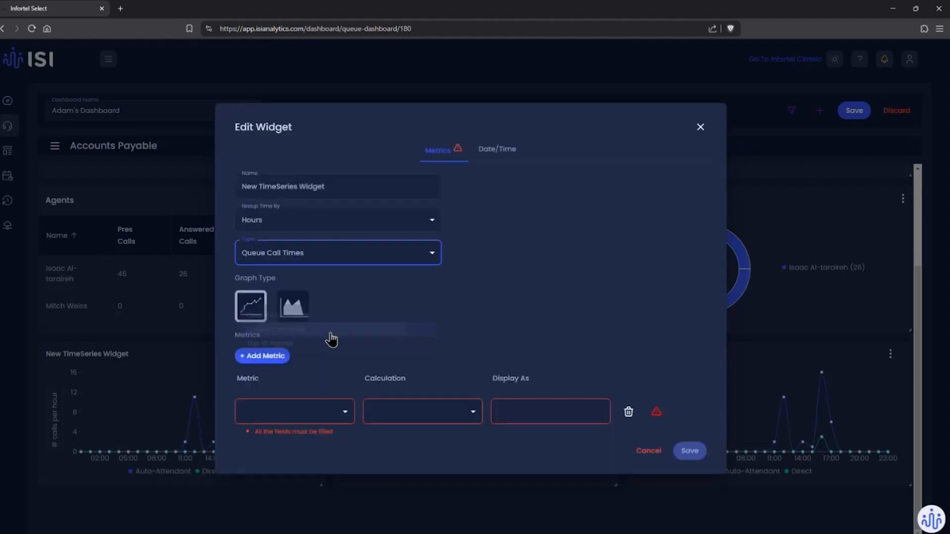
left_click(258, 356)
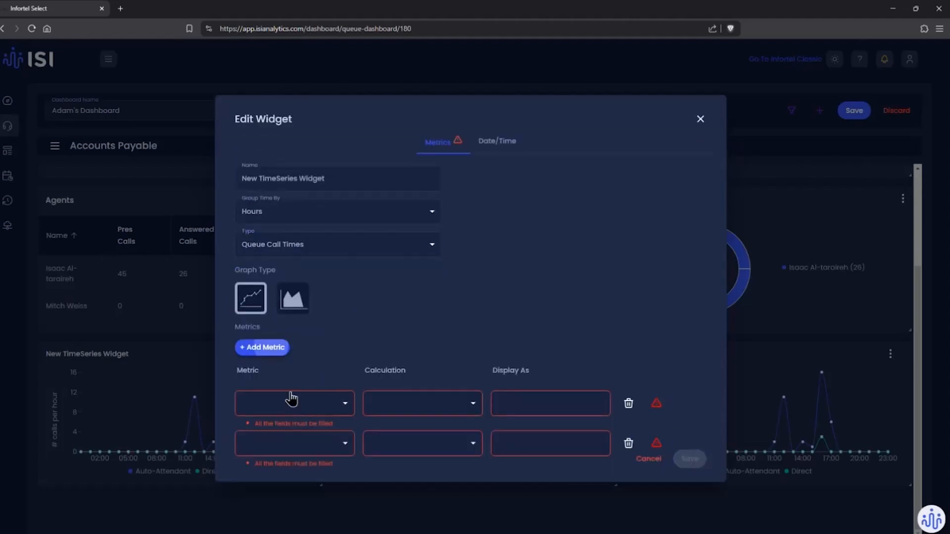
left_click(301, 389)
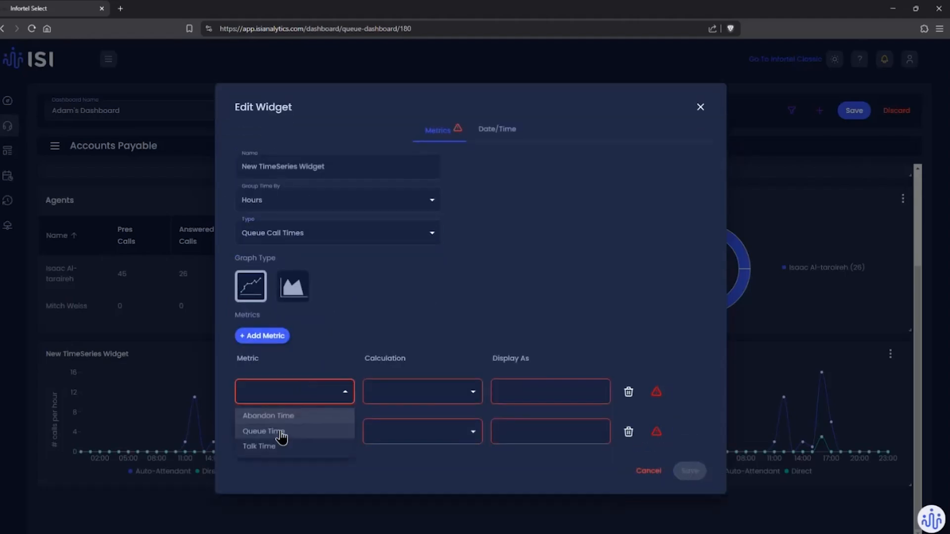
left_click(341, 347)
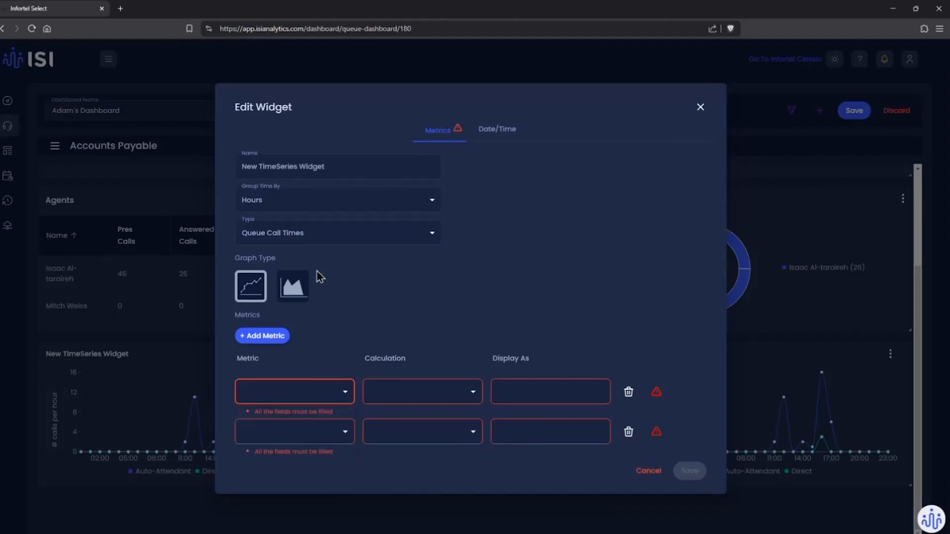
left_click(305, 235)
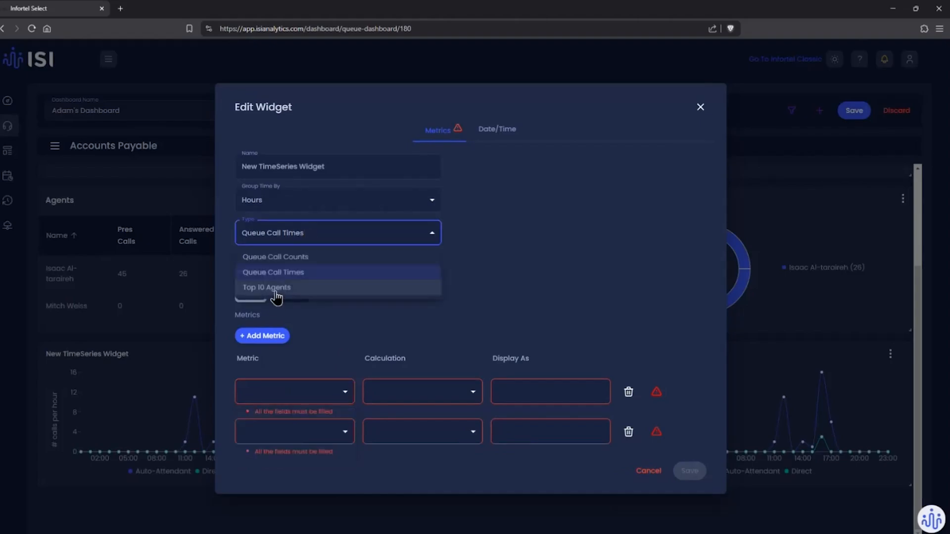
left_click(272, 292)
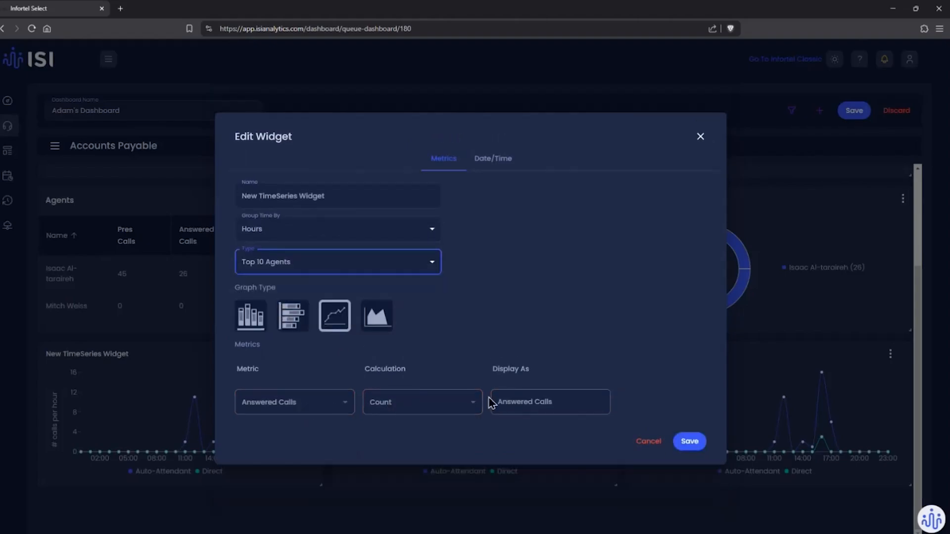
left_click(318, 256)
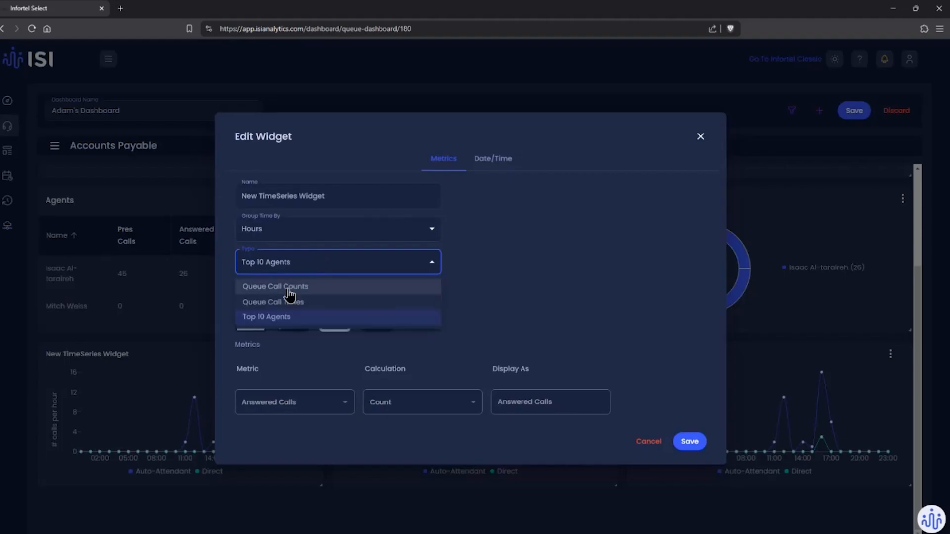
left_click(290, 288)
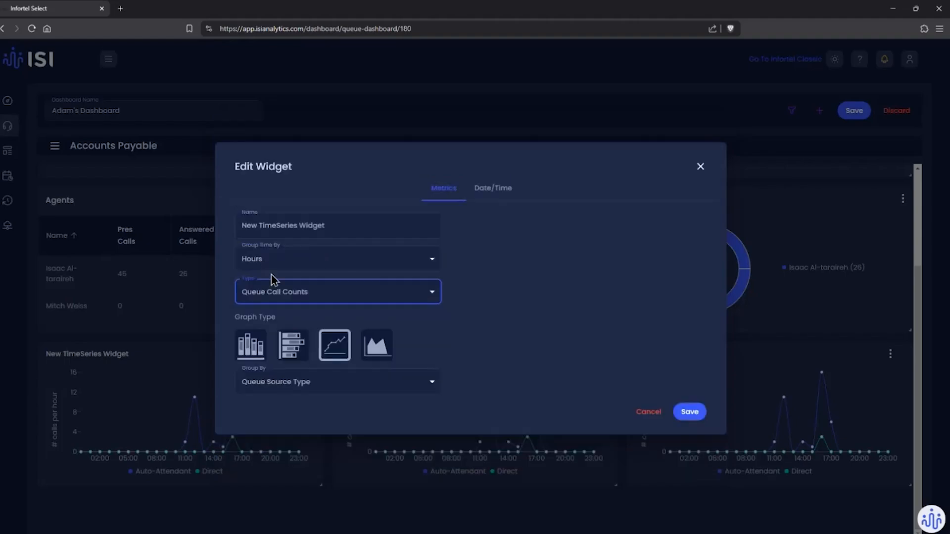
Step: Group the first TimeSeries widget by Queue Final Action, name it "Q. Final Action by Hour", and save the widget
left_click(310, 385)
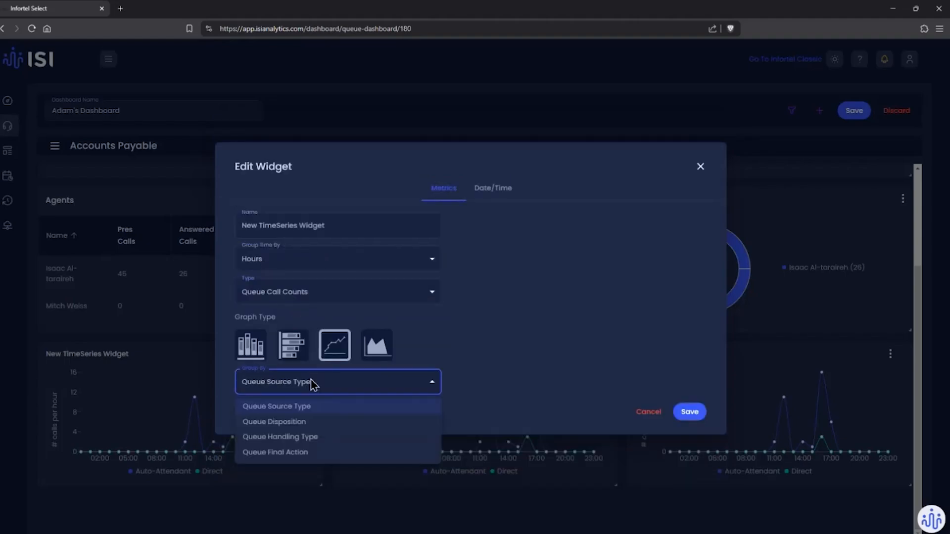
left_click(297, 452)
triple_click(323, 226)
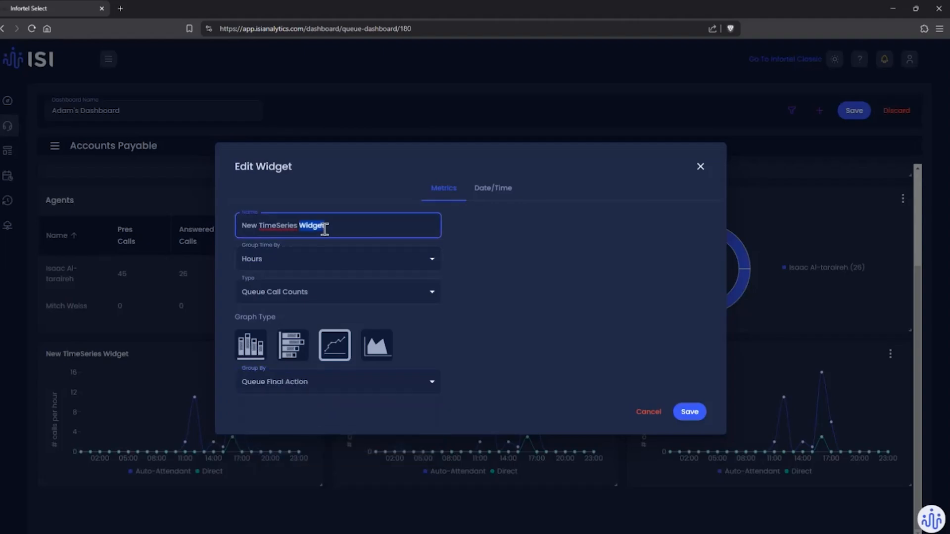
type("Q. Final Acti")
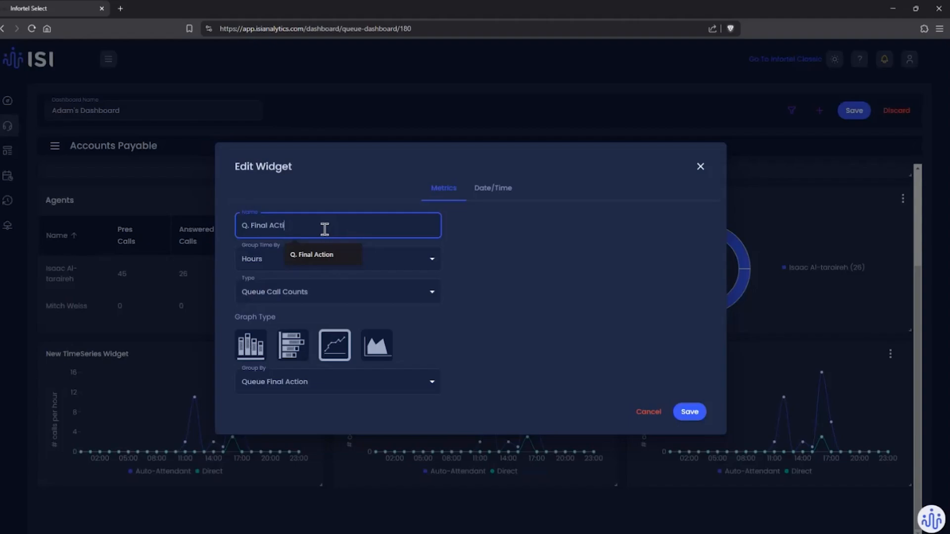
type("on by Hour")
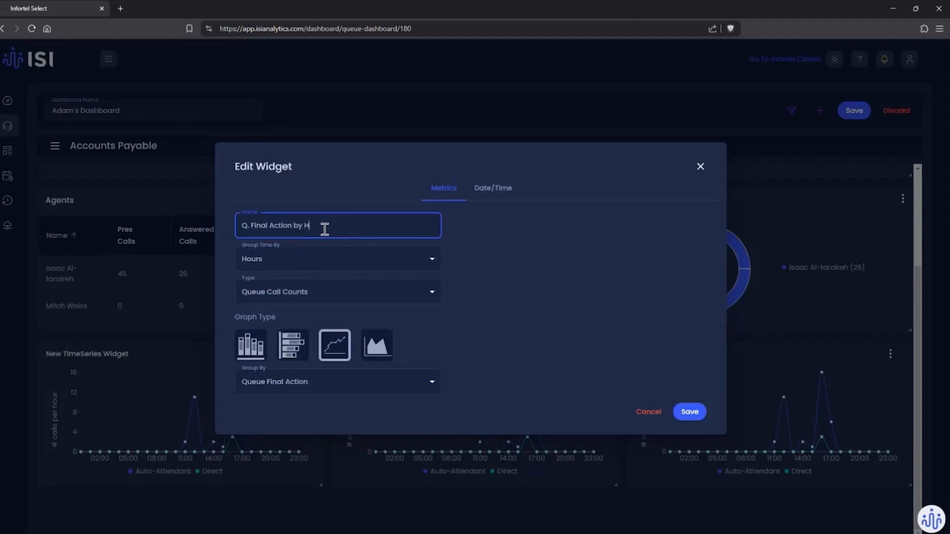
left_click(690, 413)
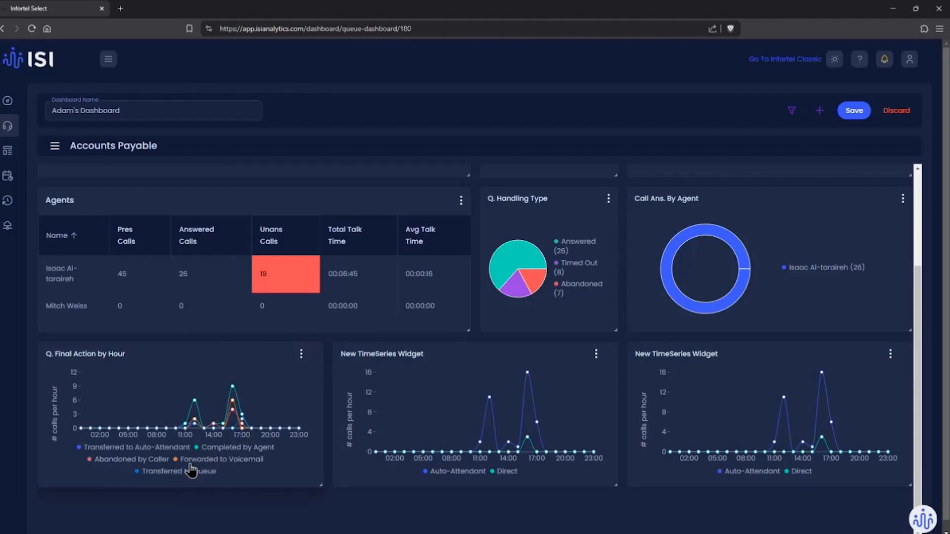
Step: Hide the Transferred to Auto-Attendant, Completed by Agent and Transferred to Queue series in the Q. Final Action by Hour chart
left_click(213, 448)
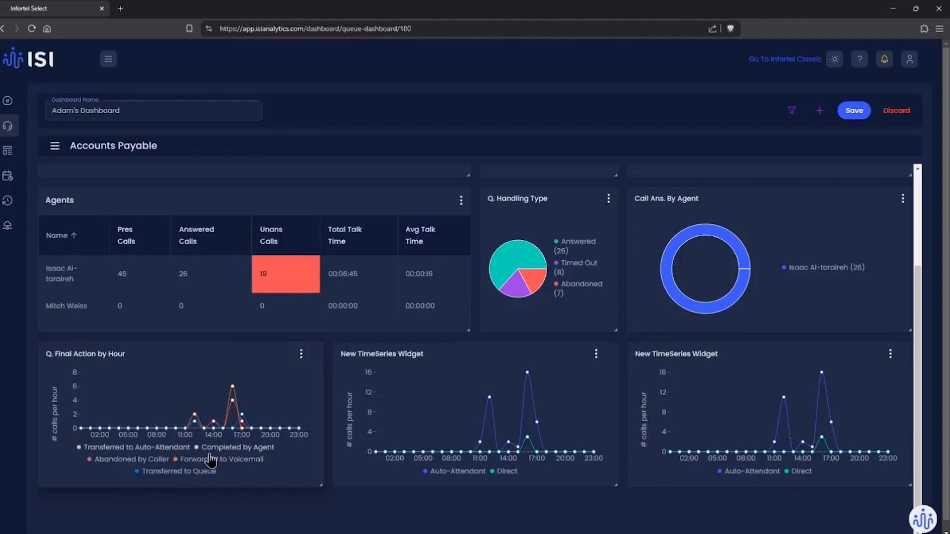
left_click(176, 473)
Step: Enlarge the Q. Final Action by Hour widget to the width of the Agents table and about one and a half times its height
scroll(285, 467, "down", 1)
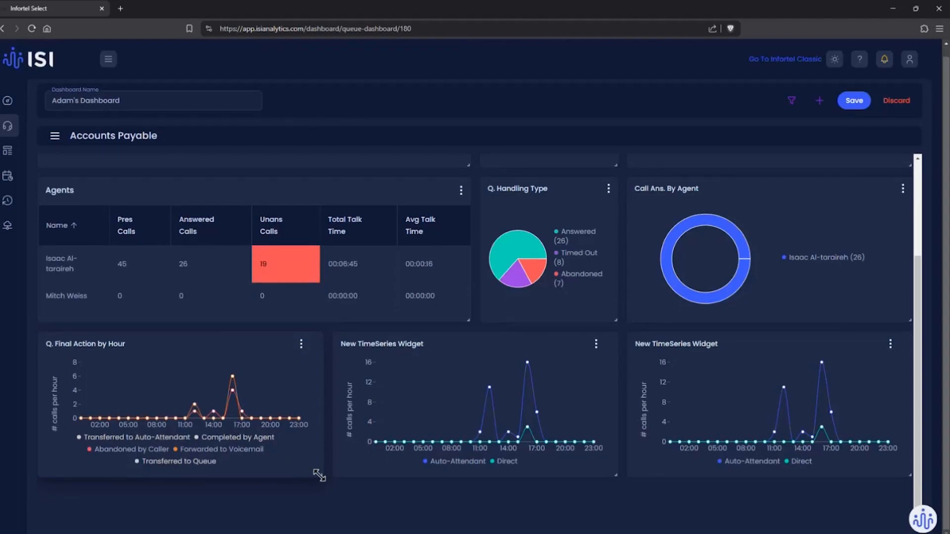
left_click_drag(319, 475, 489, 331)
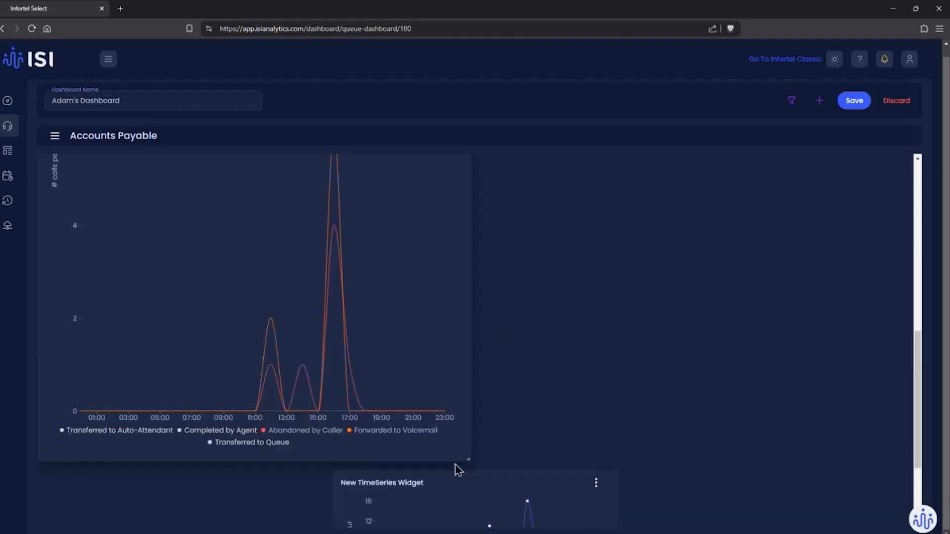
left_click_drag(468, 455, 492, 292)
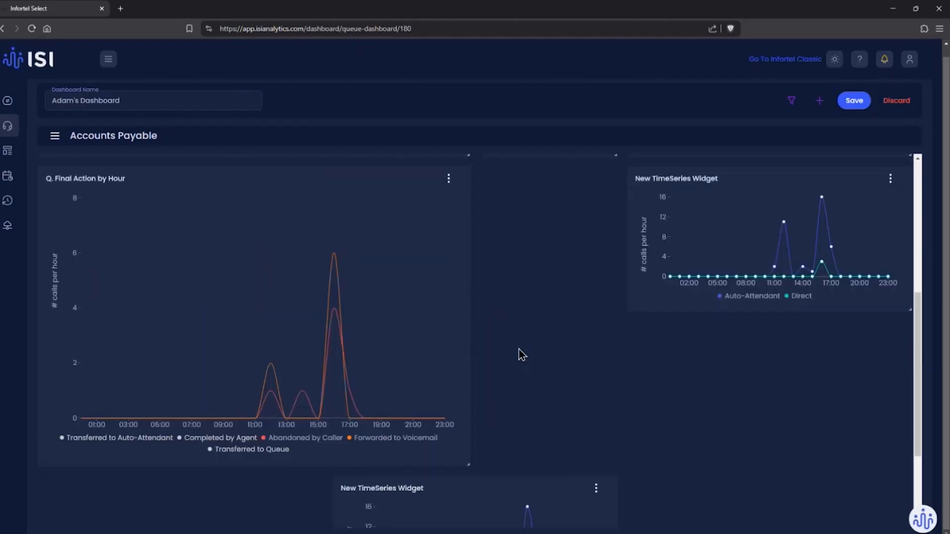
left_click_drag(463, 465, 521, 394)
mouse_move(322, 244)
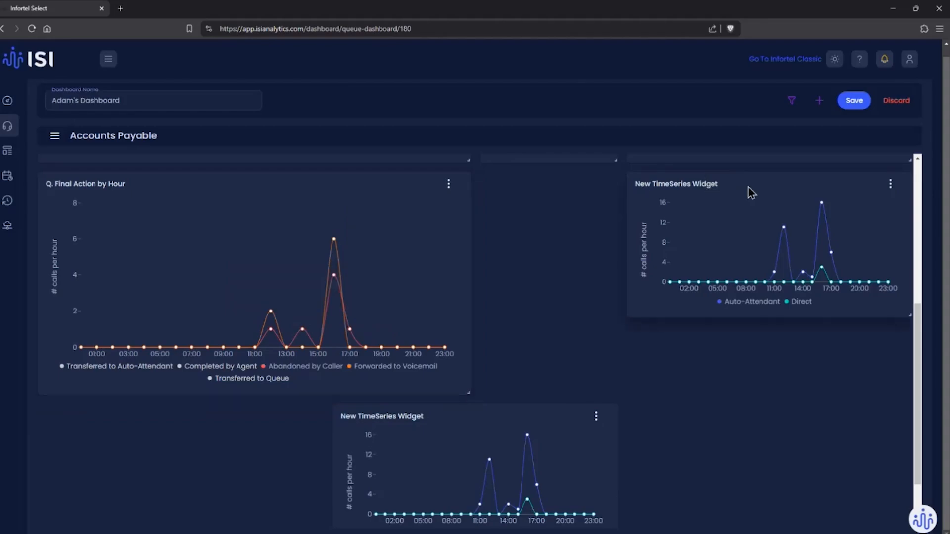
Step: Extend the TimeSeries widget beside Q. Final Action by Hour to fill the rest of the row at the same height
left_click_drag(748, 188, 635, 198)
left_click_drag(766, 321, 873, 385)
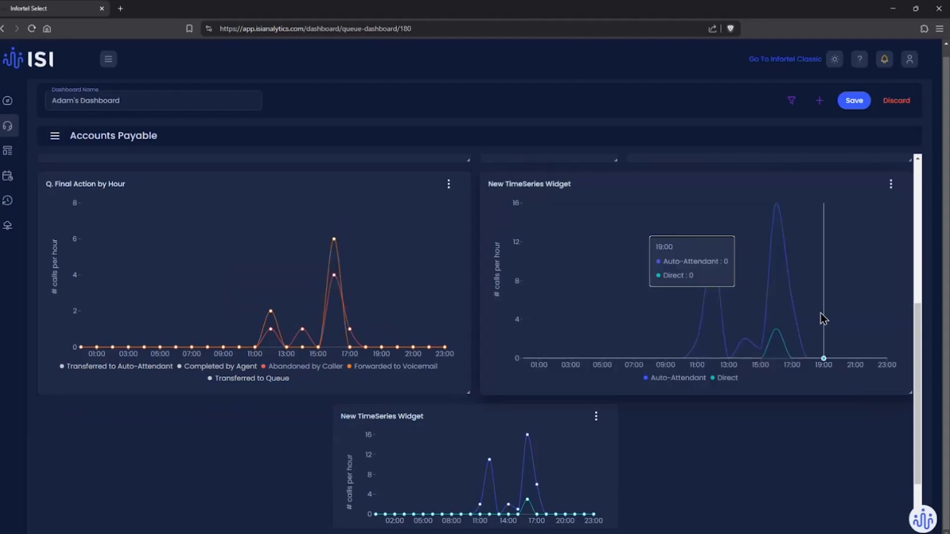
Step: Set the TimeSeries widget beside Q. Final Action by Hour to the Queue Call Times type with Abandon Time as its first metric
left_click(890, 187)
left_click(830, 223)
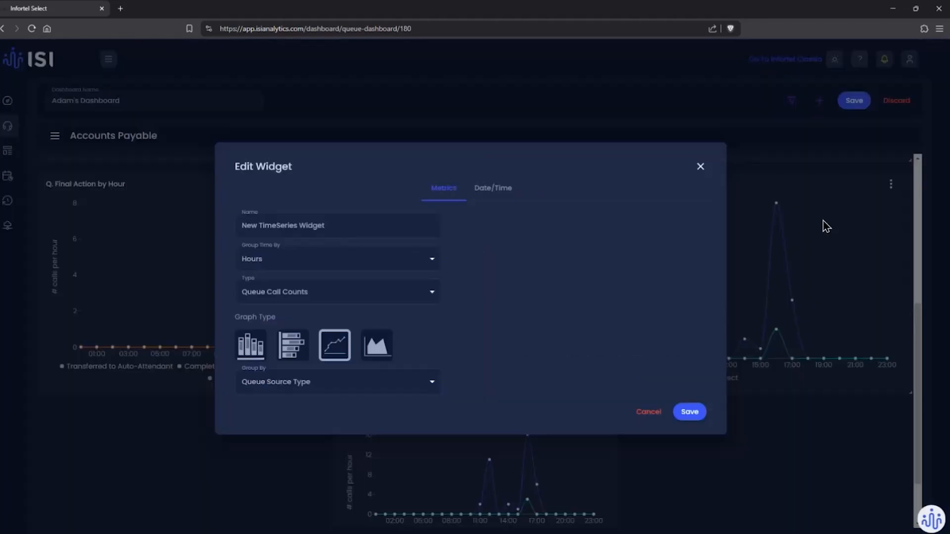
left_click(307, 298)
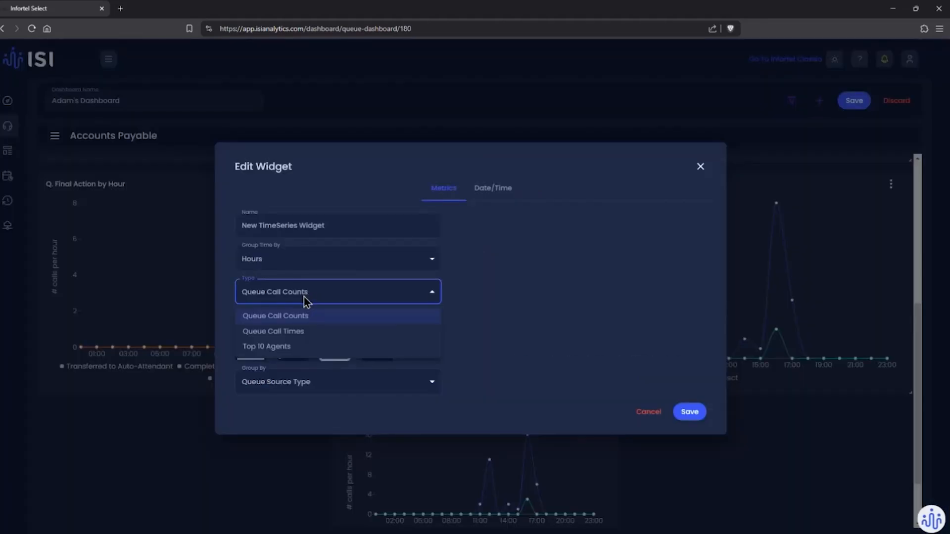
left_click(288, 332)
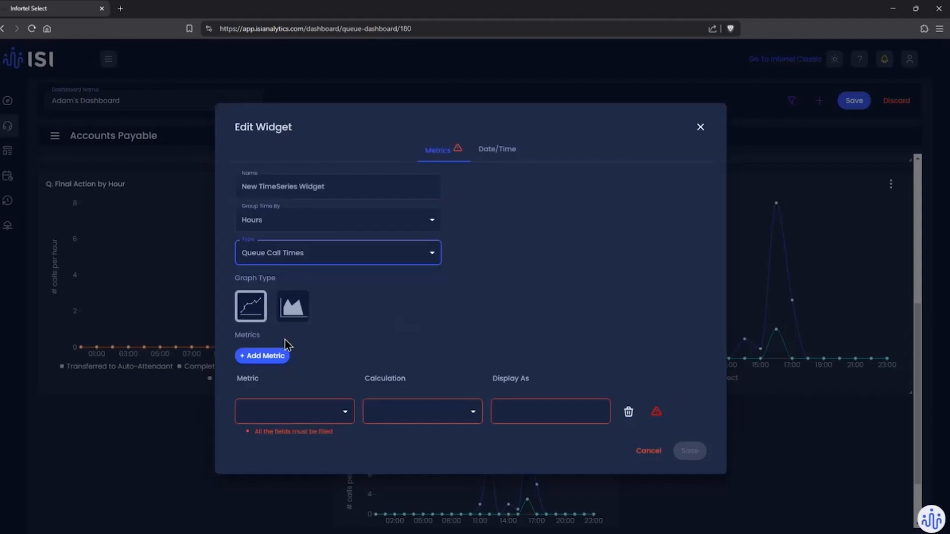
left_click(272, 410)
left_click(276, 436)
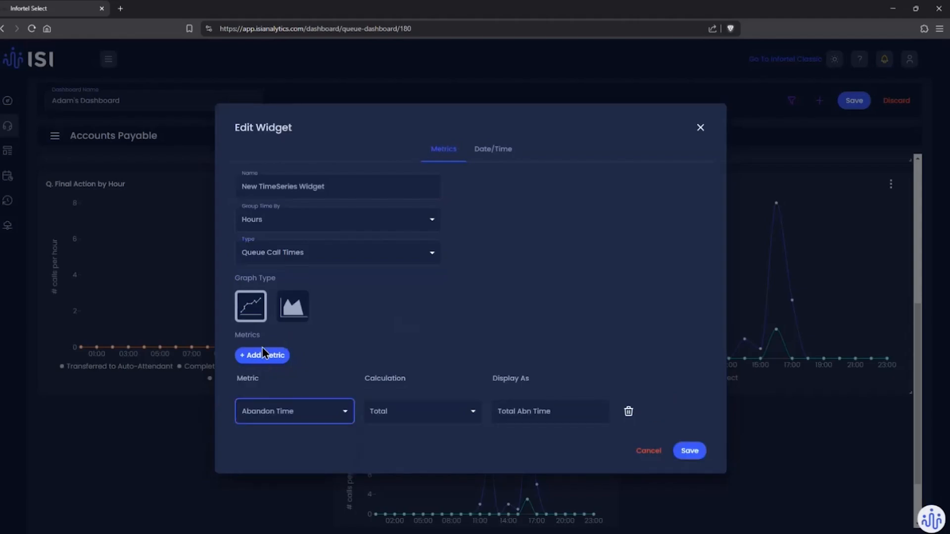
Step: Add Queue Time and Talk Time as the second and third metrics of the Queue Call Times widget
left_click(262, 353)
left_click(274, 431)
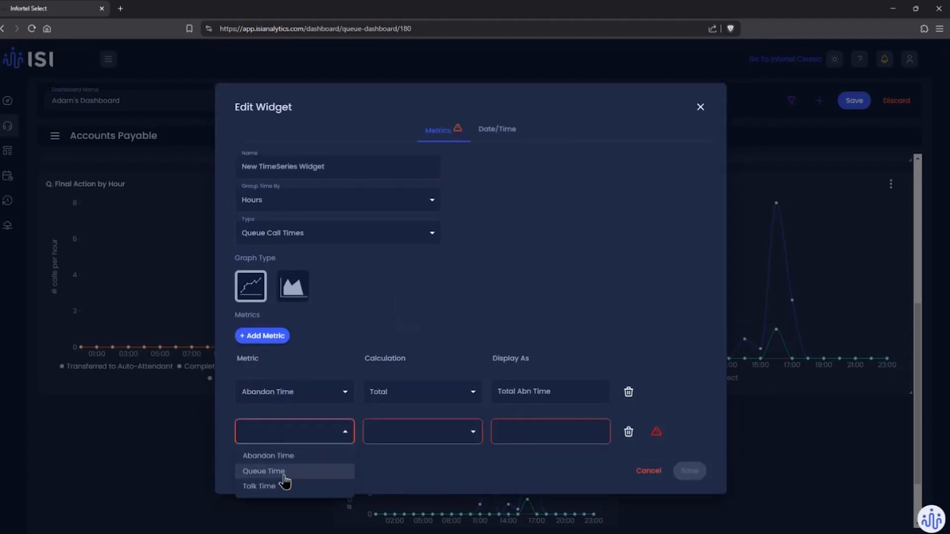
left_click(277, 471)
left_click(263, 335)
left_click(280, 451)
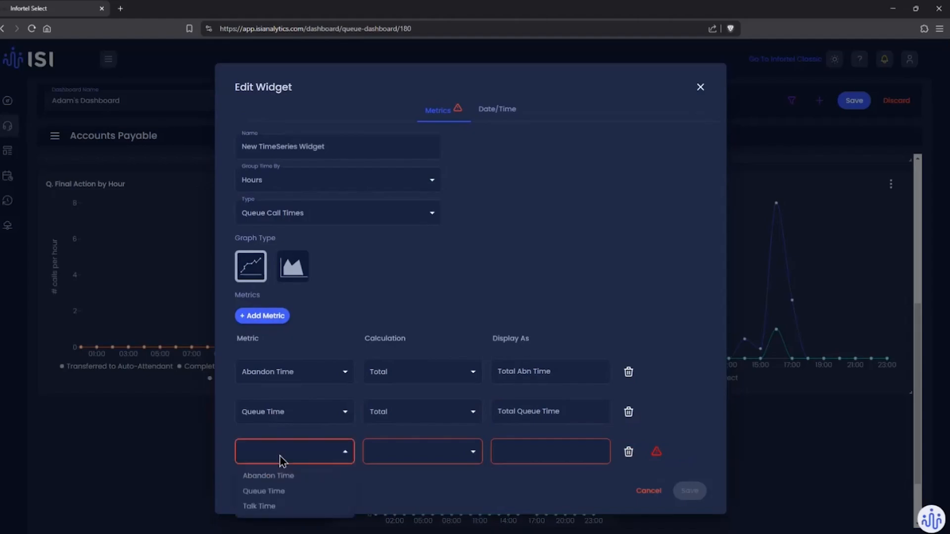
left_click(281, 514)
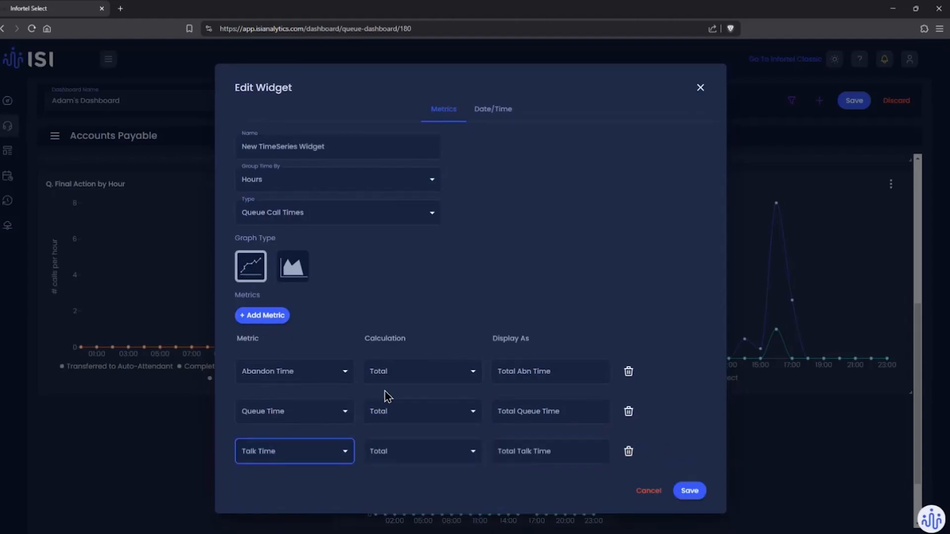
Step: Name the Queue Call Times widget "Q. Call Times by Hours" and save it with Total kept as the calculation
left_click(404, 378)
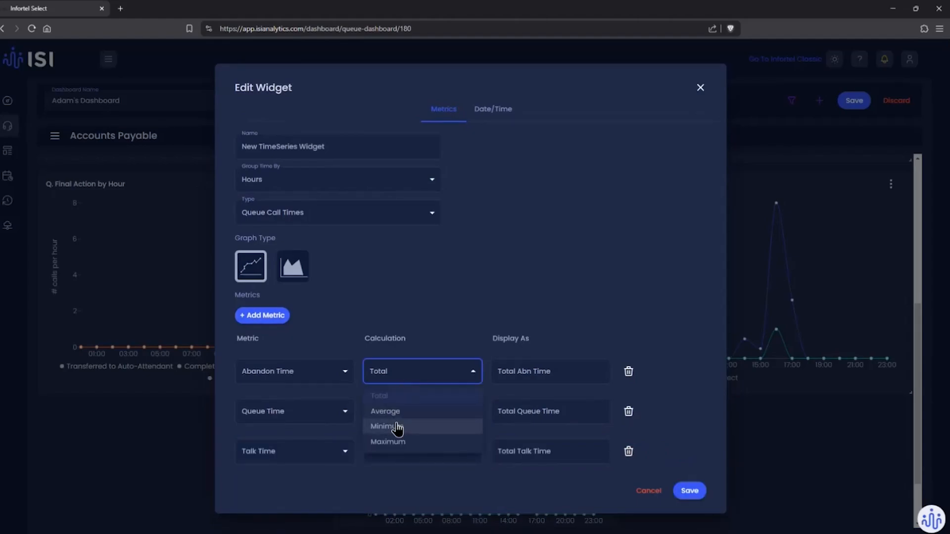
left_click(355, 394)
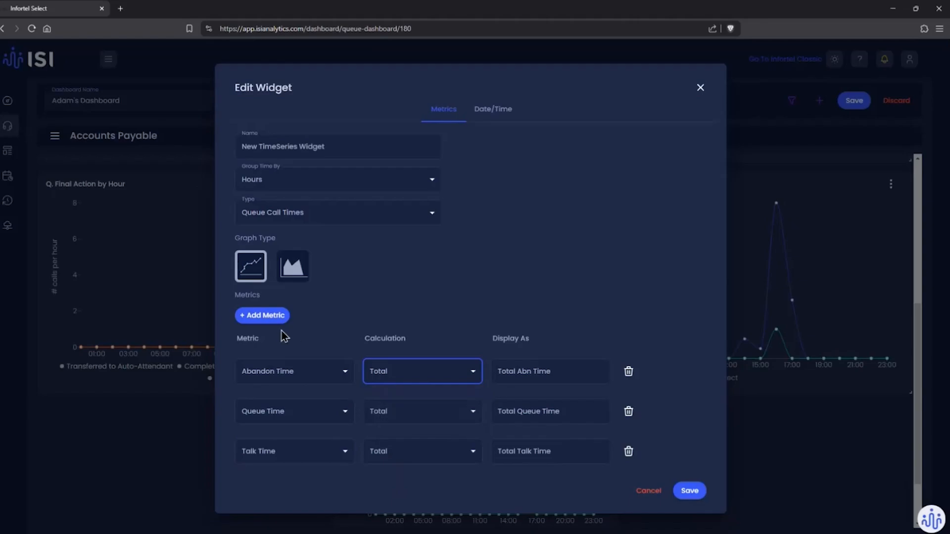
left_click(324, 146)
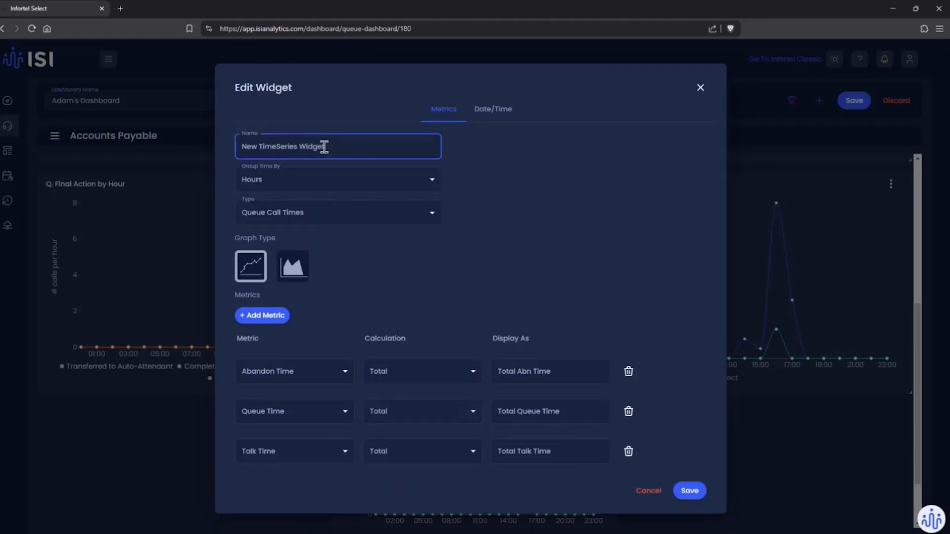
triple_click(324, 146)
type("Q. Call Times by Hours")
left_click(689, 491)
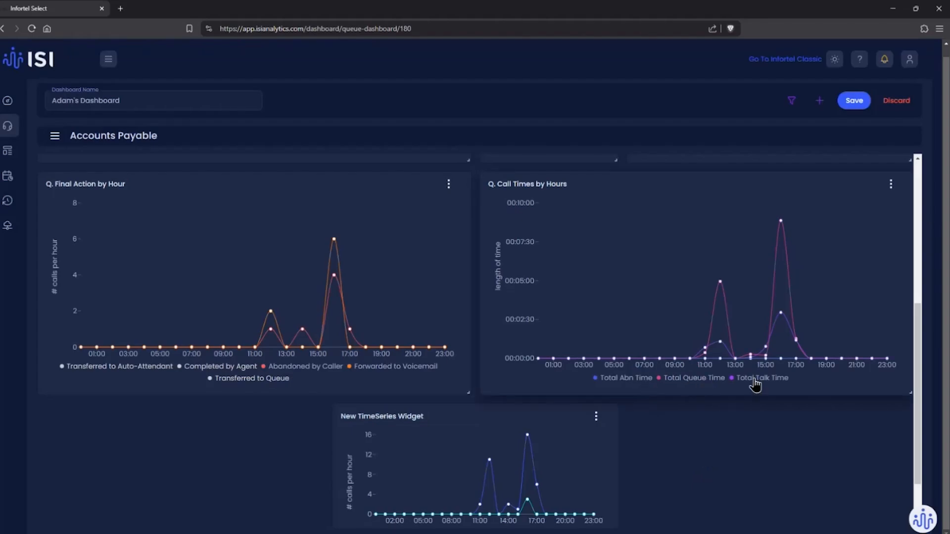
mouse_move(785, 337)
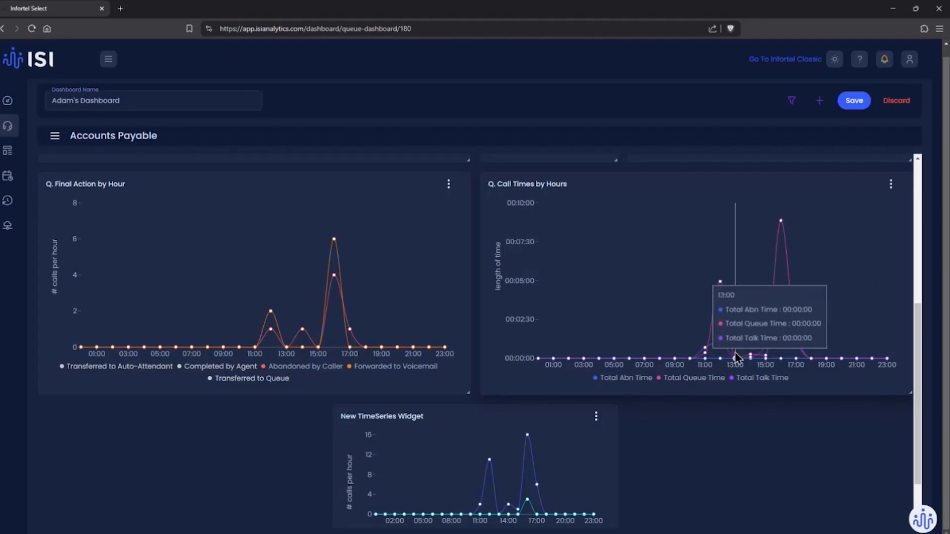
Step: Enlarge the remaining TimeSeries widget to about twice its width and height and center it below the two hourly charts
scroll(487, 292, "down", 2)
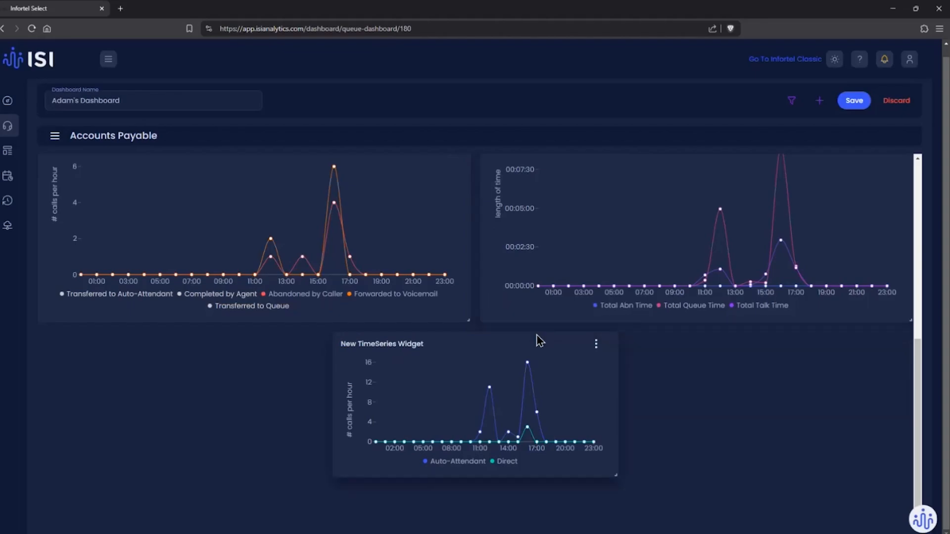
left_click_drag(616, 472, 755, 520)
left_click_drag(592, 185, 486, 188)
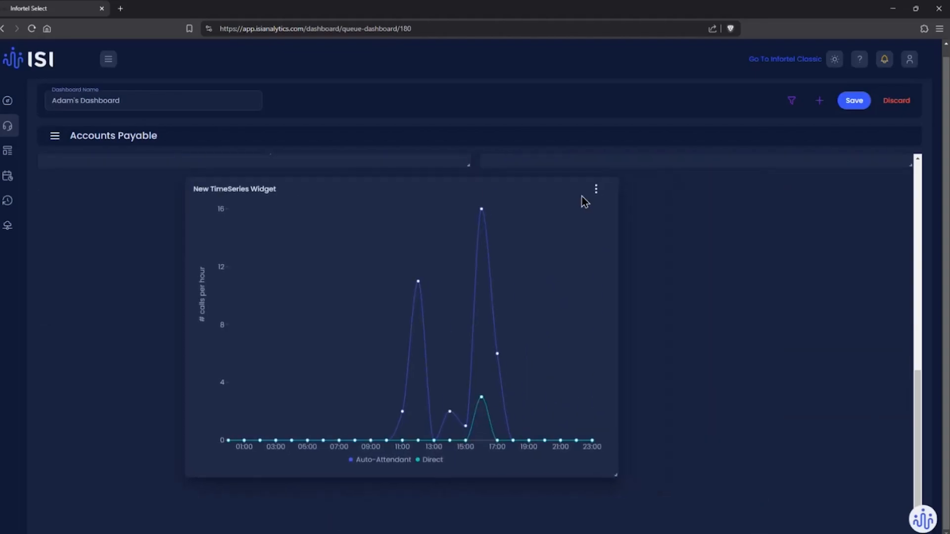
left_click_drag(618, 474, 724, 471)
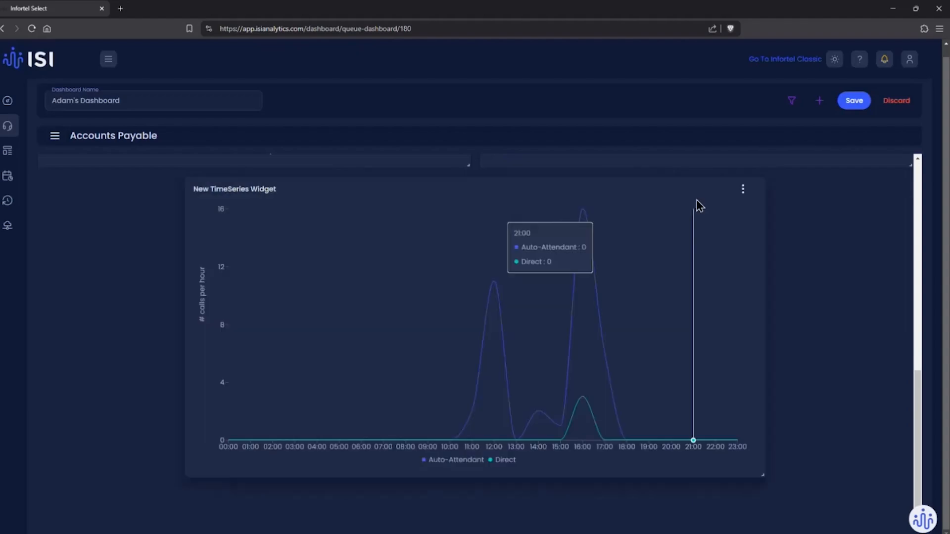
Step: Change the remaining TimeSeries widget's type to Top 10 Agents and name it "Top 10 Agents"
left_click(742, 190)
left_click(708, 215)
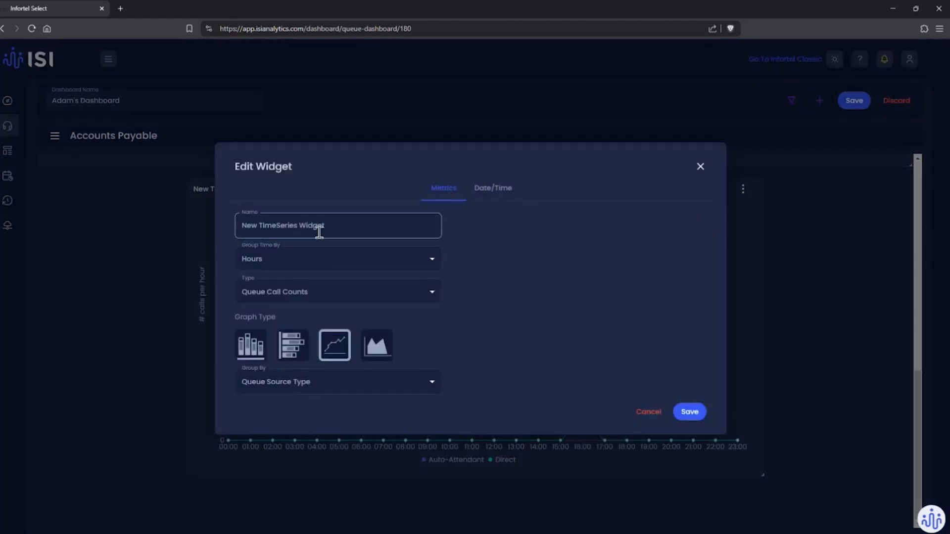
left_click(302, 294)
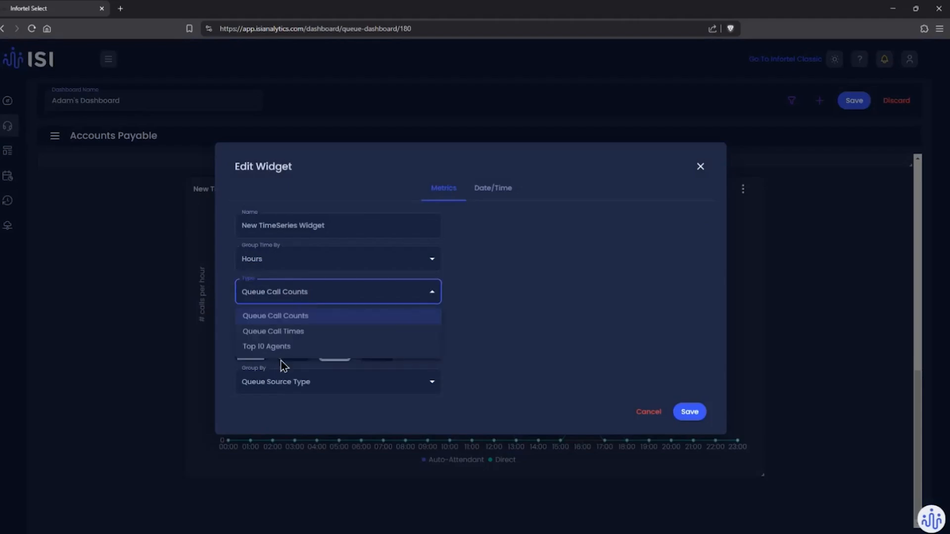
left_click(282, 347)
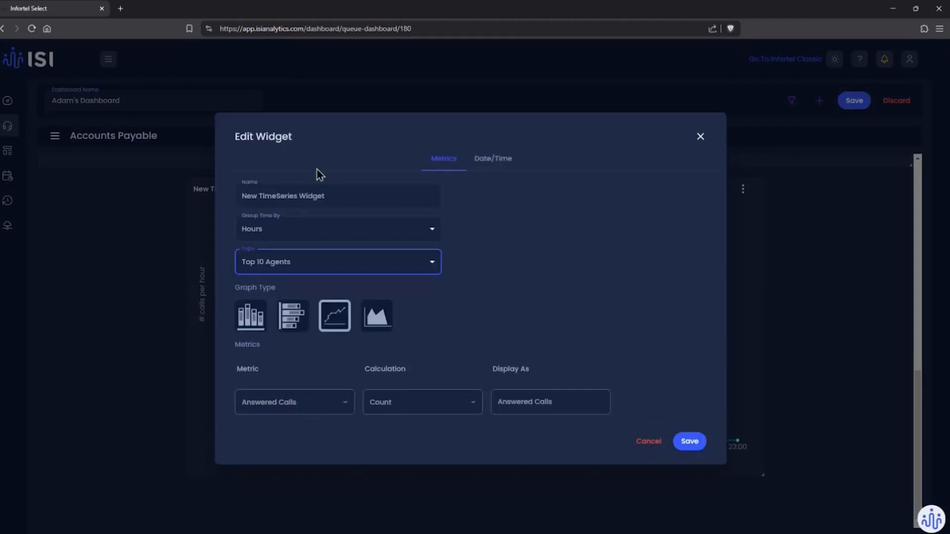
triple_click(327, 198)
type("Top")
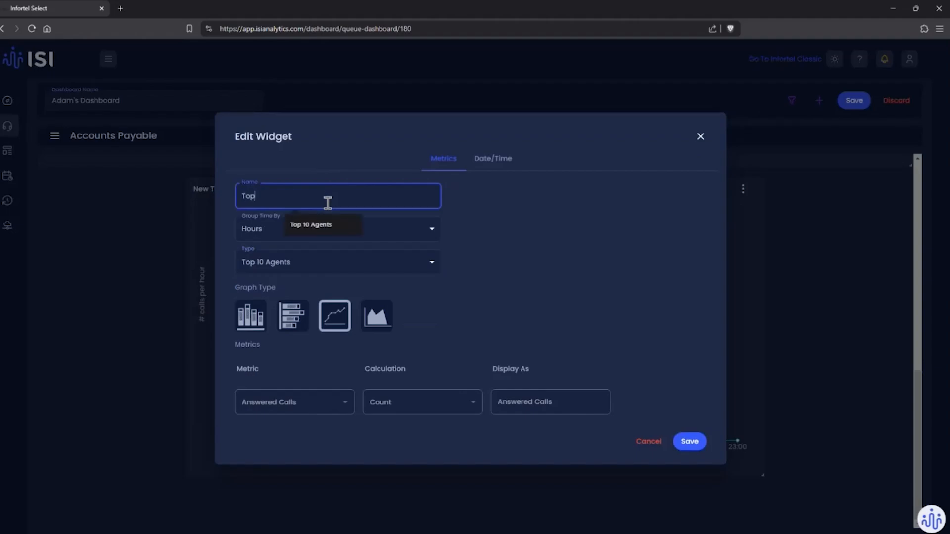
type(" 10 Agents")
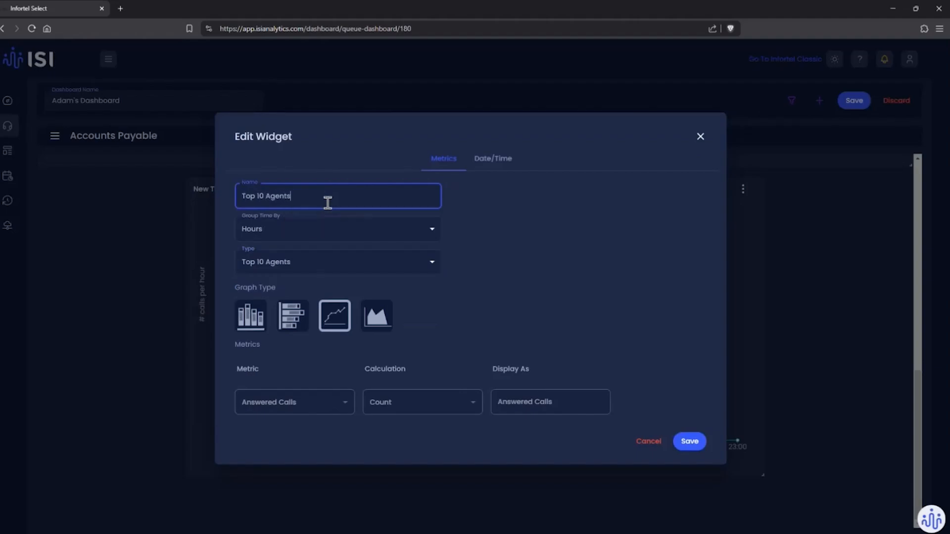
Step: Group the Top 10 Agents widget's time by Days, extend its name to "Top 10 Agents by Day", and save the widget
left_click(313, 239)
left_click(284, 269)
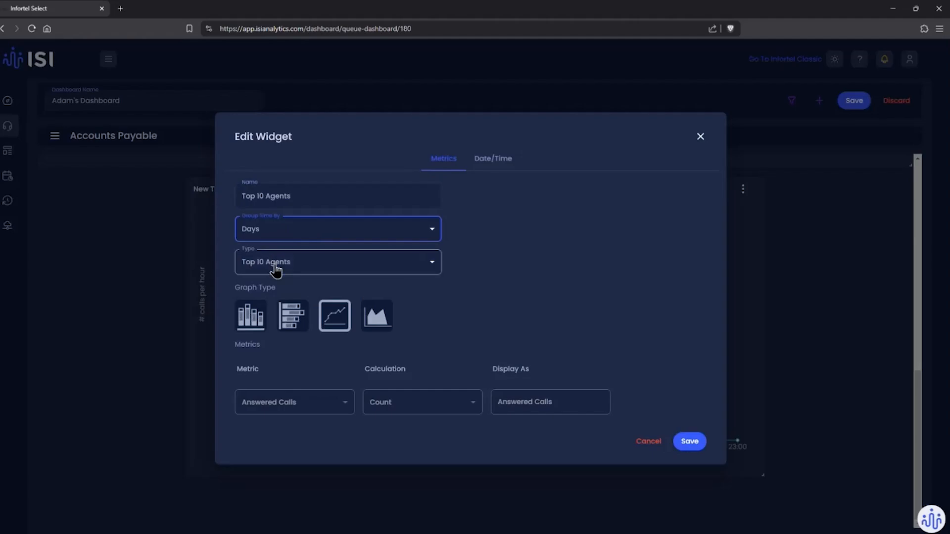
left_click(367, 206)
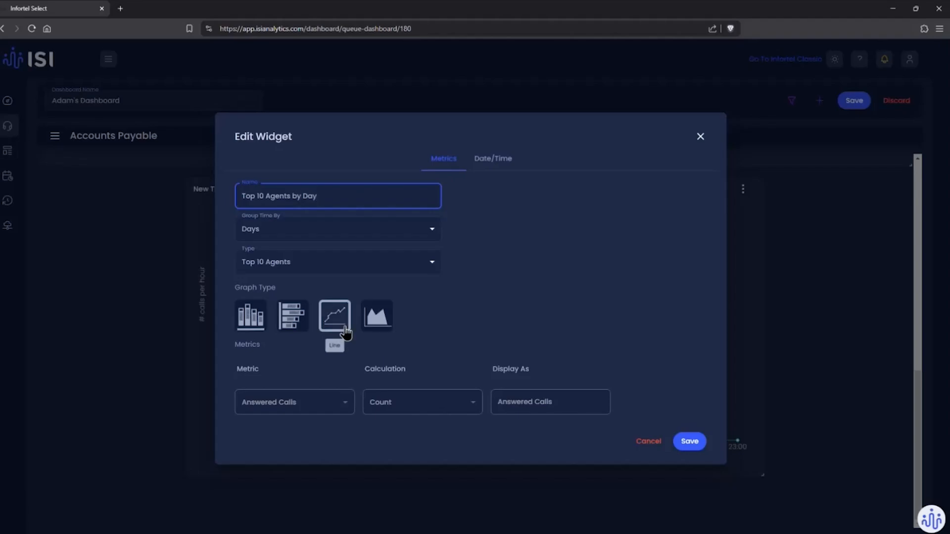
left_click(681, 447)
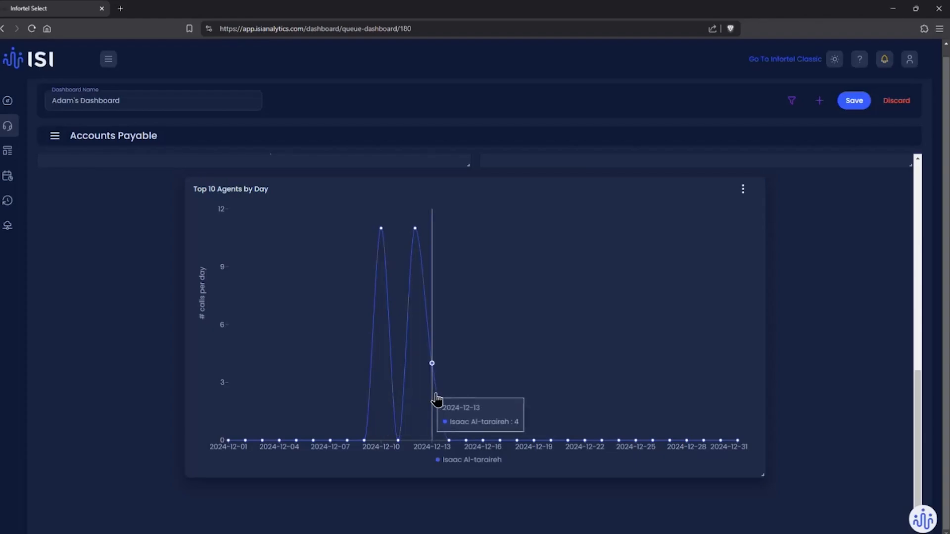
Step: Reduce the Top 10 Agents by Day widget to about half its height and save the dashboard
left_click_drag(762, 473, 766, 523)
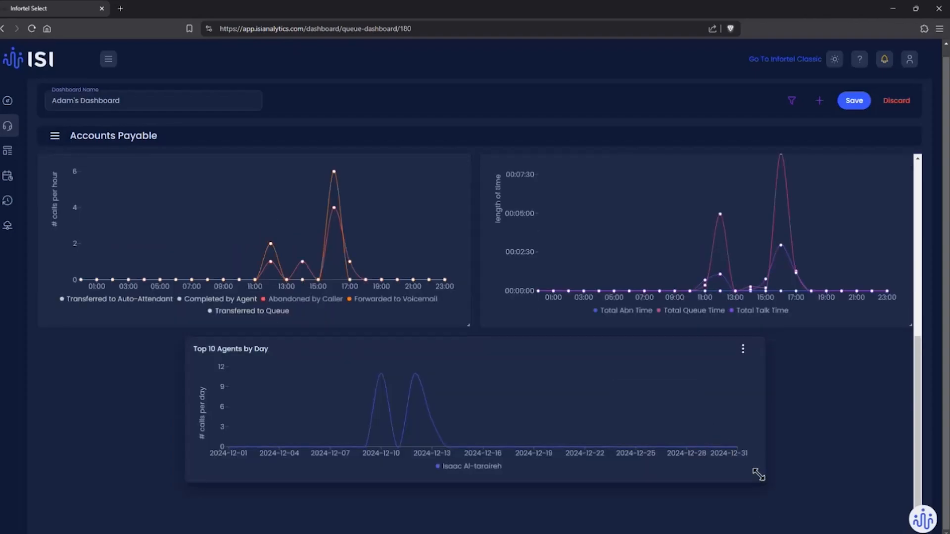
left_click(851, 102)
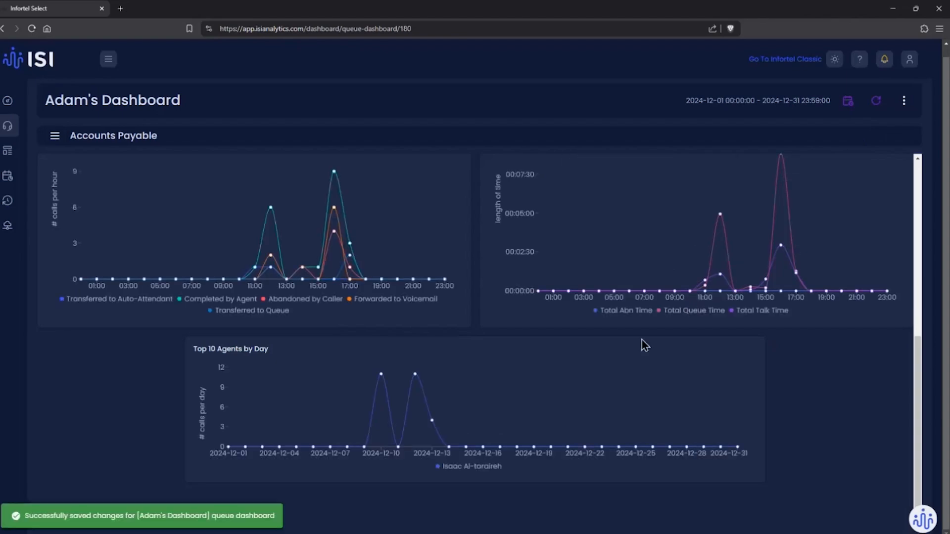
Step: Review the call records behind the Accounts Payable queue's Total Calls metric, and close the detail list
scroll(642, 340, "up", 2)
scroll(648, 351, "up", 3)
scroll(651, 358, "up", 3)
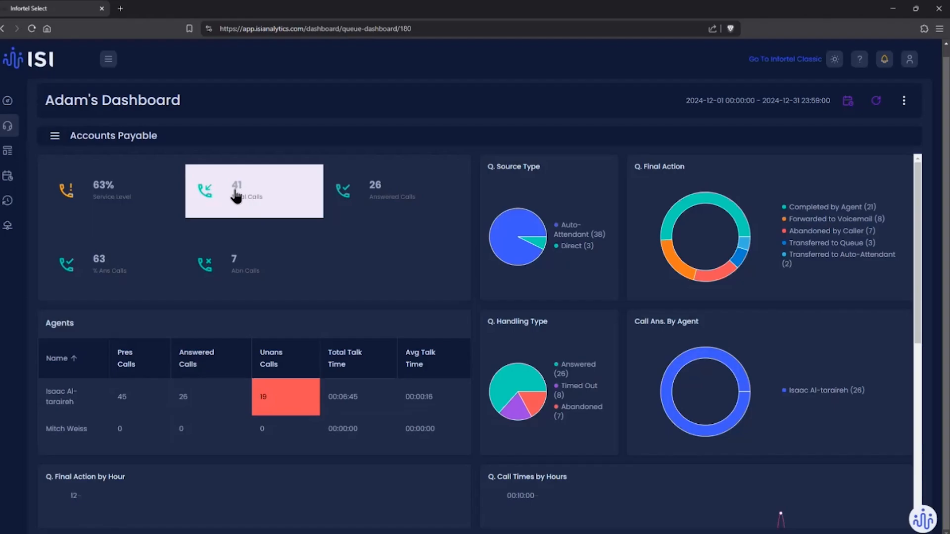
left_click(236, 197)
scroll(251, 168, "down", 6)
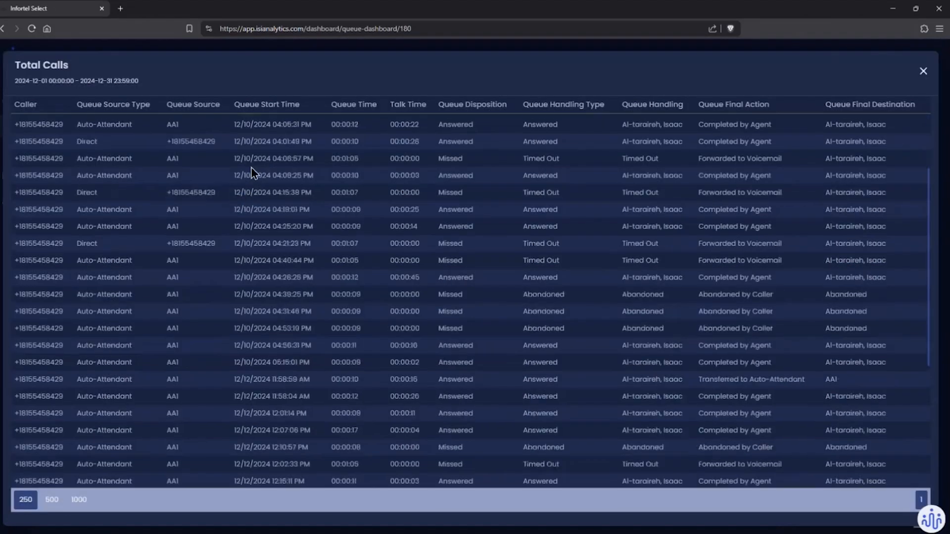
scroll(251, 168, "up", 4)
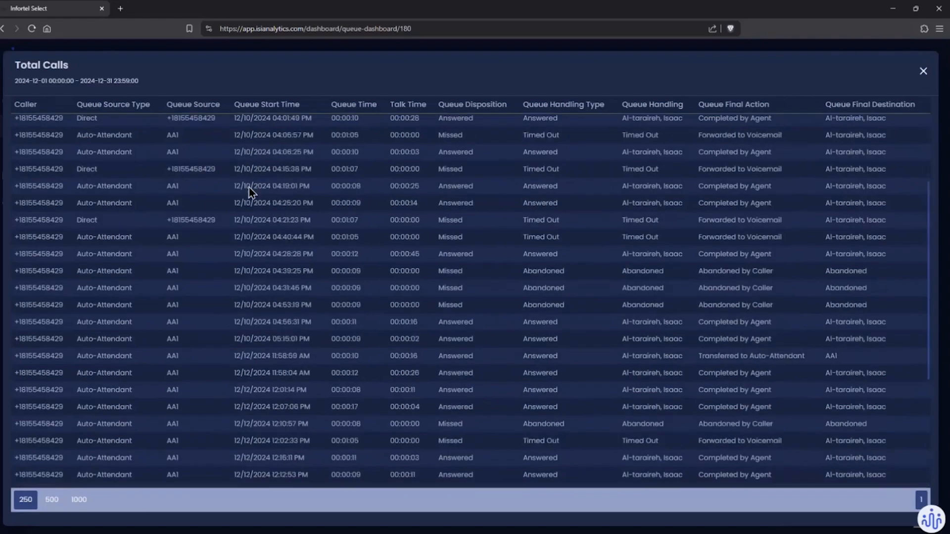
scroll(346, 228, "up", 2)
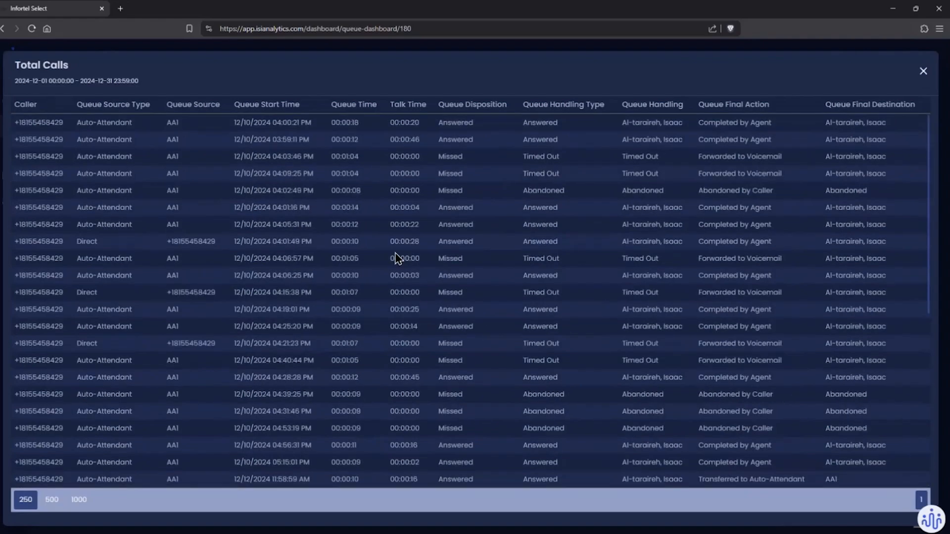
left_click(922, 72)
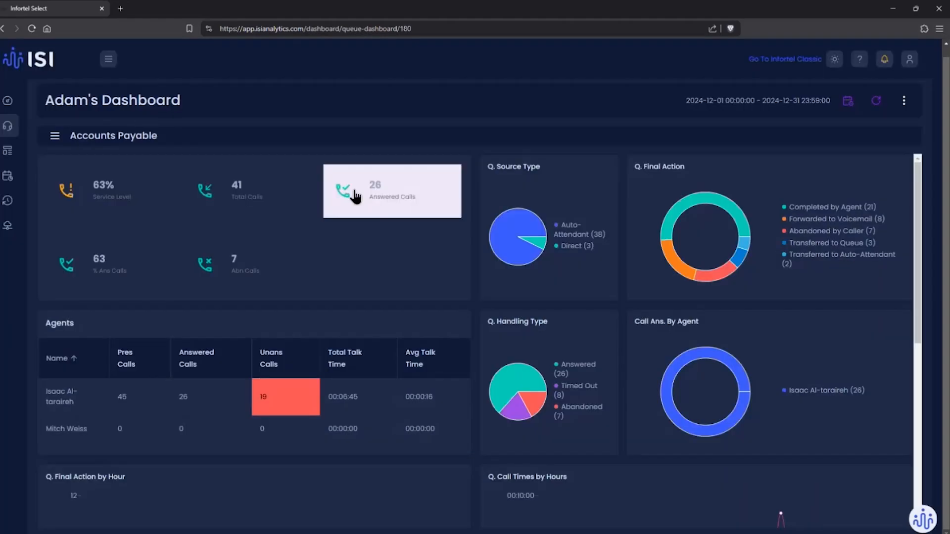
Step: Show the list of queues and view the dashboard for the Sales queue and the Support queue
left_click(55, 135)
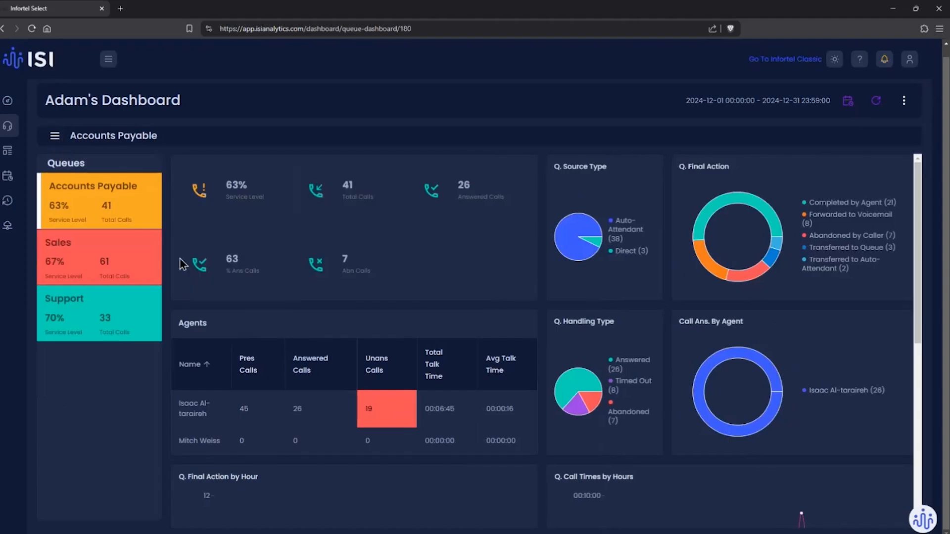
left_click(141, 271)
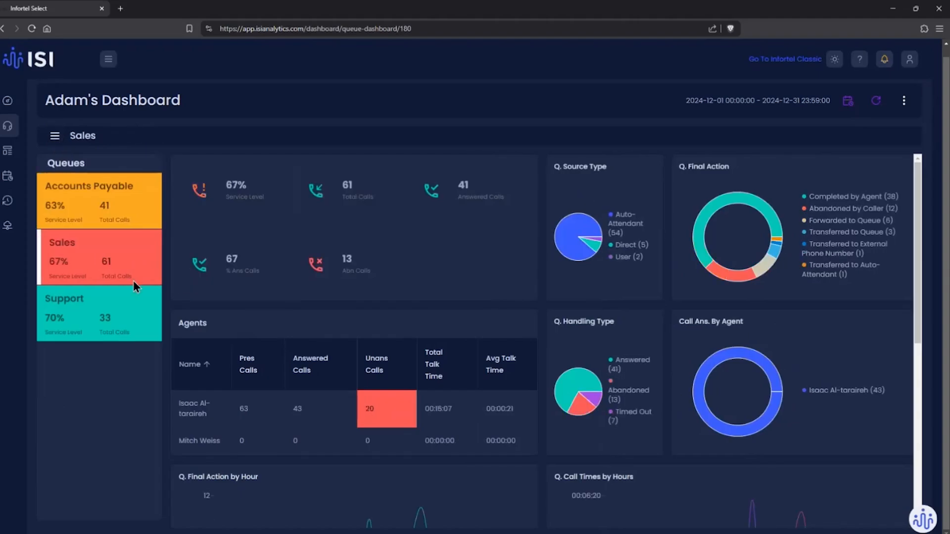
left_click(129, 319)
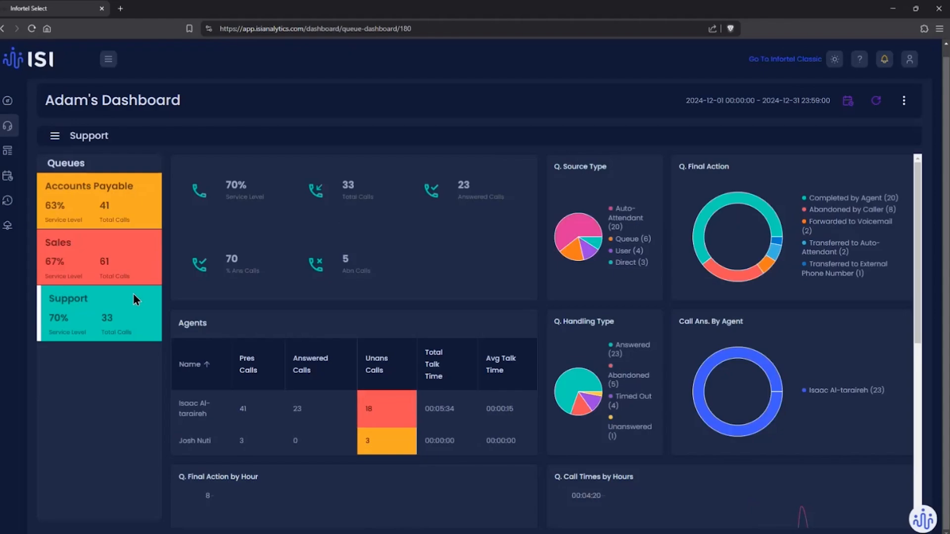